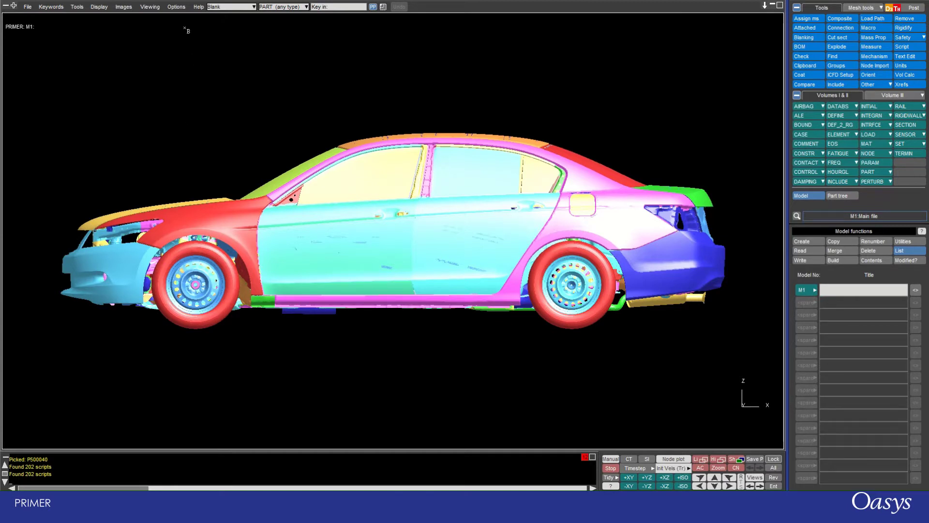
# Open the programmable shortcut keys settings and clear the macro assigned to the F1 key
pyautogui.click(184, 111)
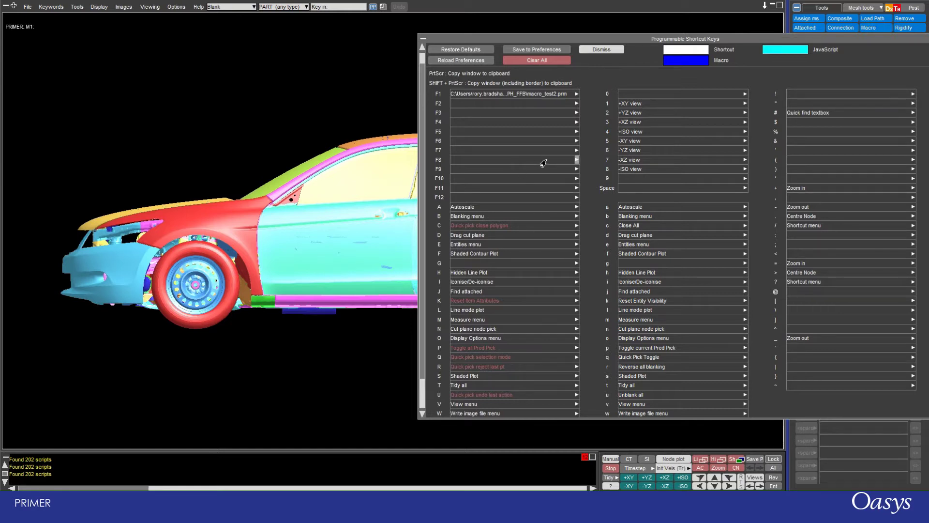
pyautogui.click(574, 102)
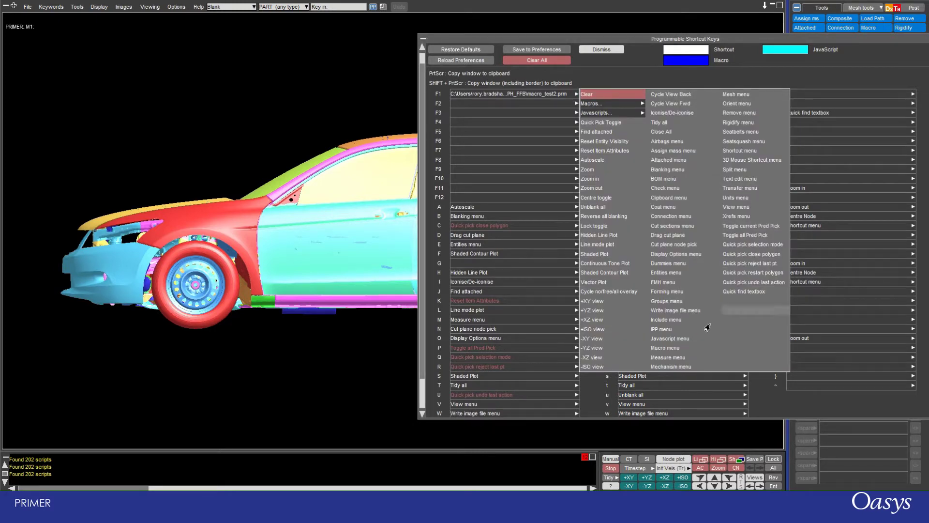
pyautogui.click(592, 105)
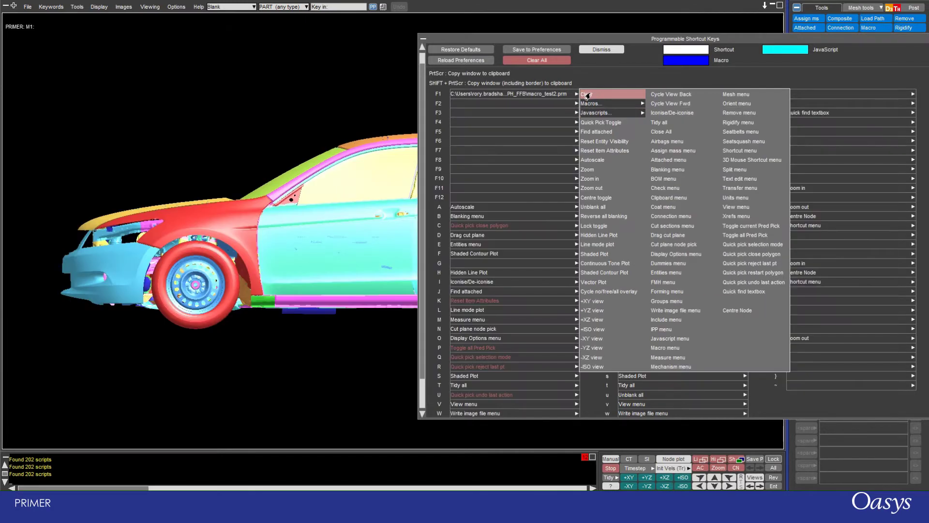
pyautogui.click(588, 95)
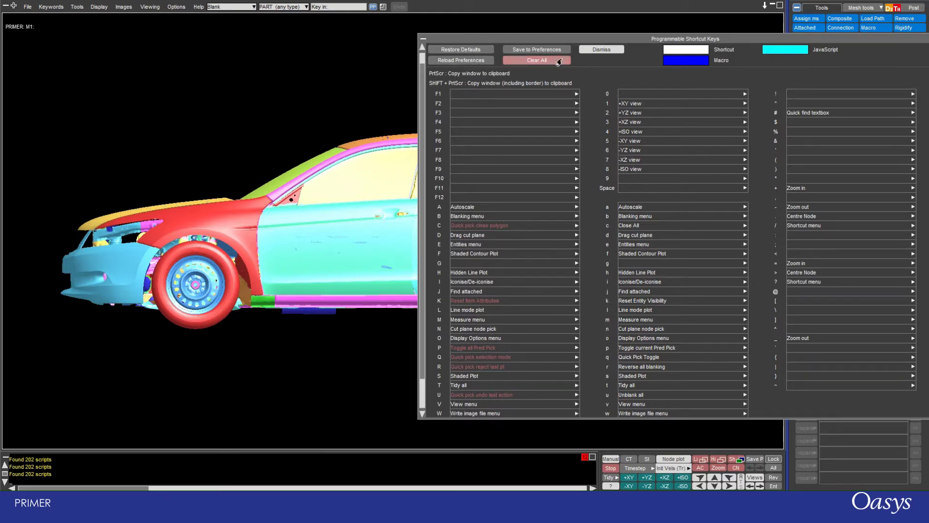
# Reload the shortcut assignments from the saved preferences and restore the default shortcut keys
pyautogui.click(465, 65)
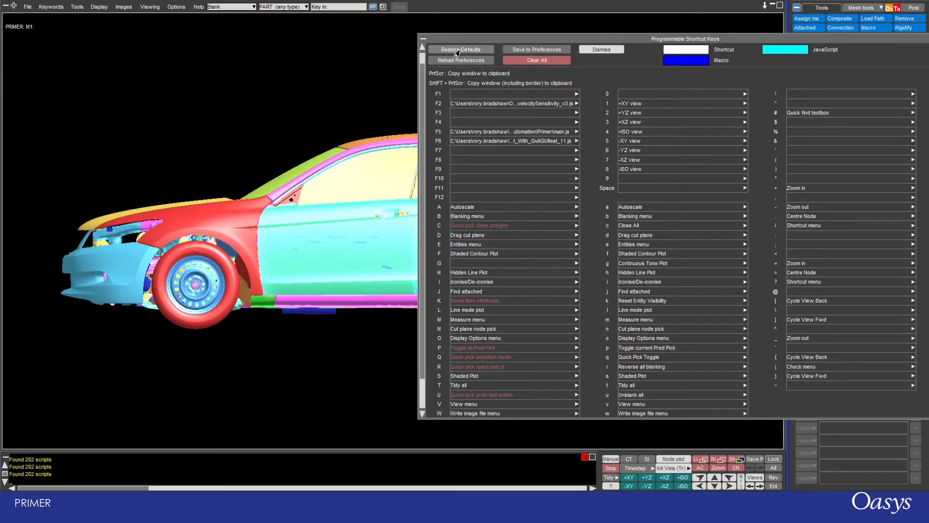
pyautogui.click(458, 51)
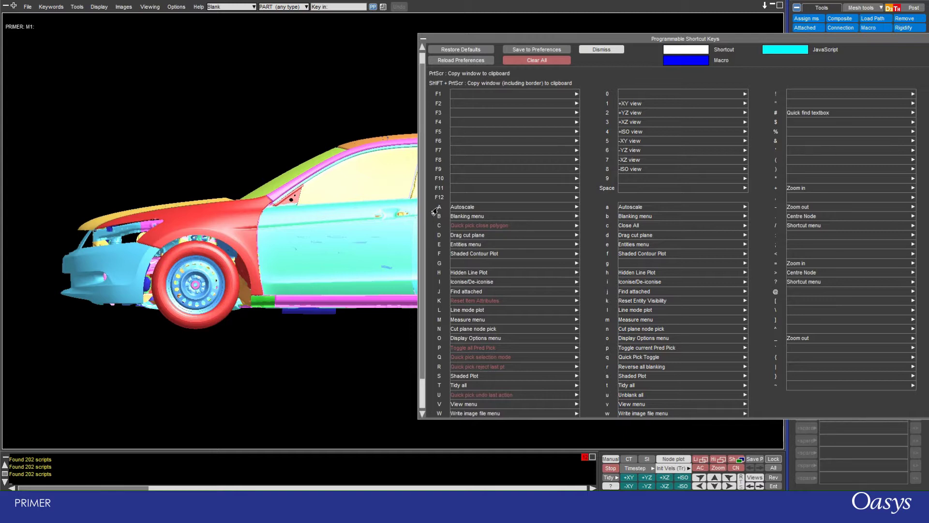
# Reorient the car model to view it obliquely from above and autoscale it to fit the graphics area
pyautogui.scroll(-2, 230, 127)
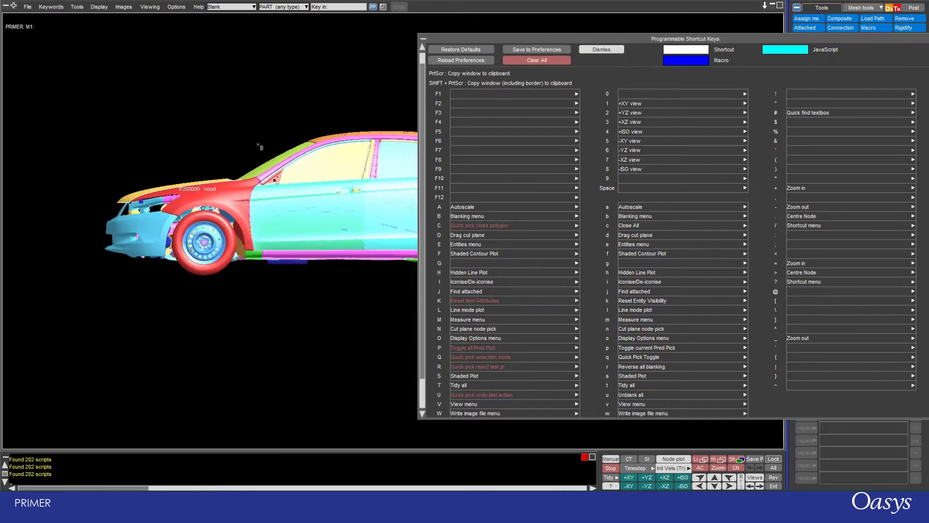
pyautogui.keyDown('shift'); pyautogui.moveTo(310, 196); pyautogui.dragTo(198, 161, button='middle'); pyautogui.keyUp('shift')
pyautogui.keyDown('shift'); pyautogui.moveTo(266, 189); pyautogui.dragTo(296, 226); pyautogui.keyUp('shift')
pyautogui.keyDown('shift'); pyautogui.moveTo(297, 228); pyautogui.dragTo(148, 236, button='middle'); pyautogui.keyUp('shift')
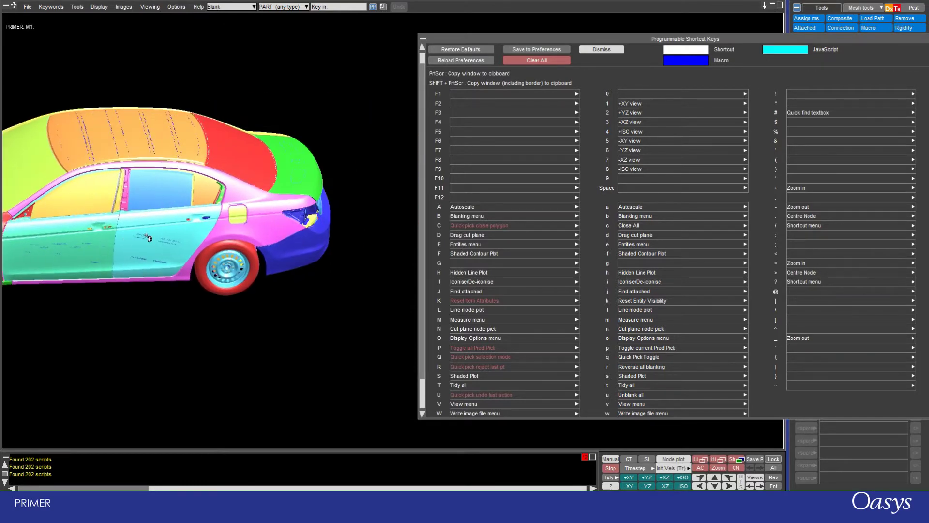
pyautogui.press('a')
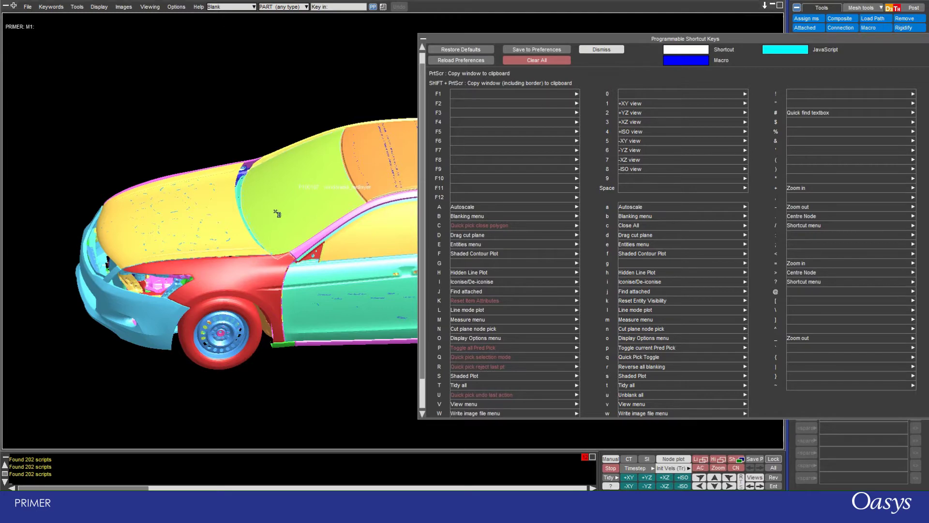
# Open the blanking menu and move the shortcut keys window aside to uncover the car's front
pyautogui.press('b')
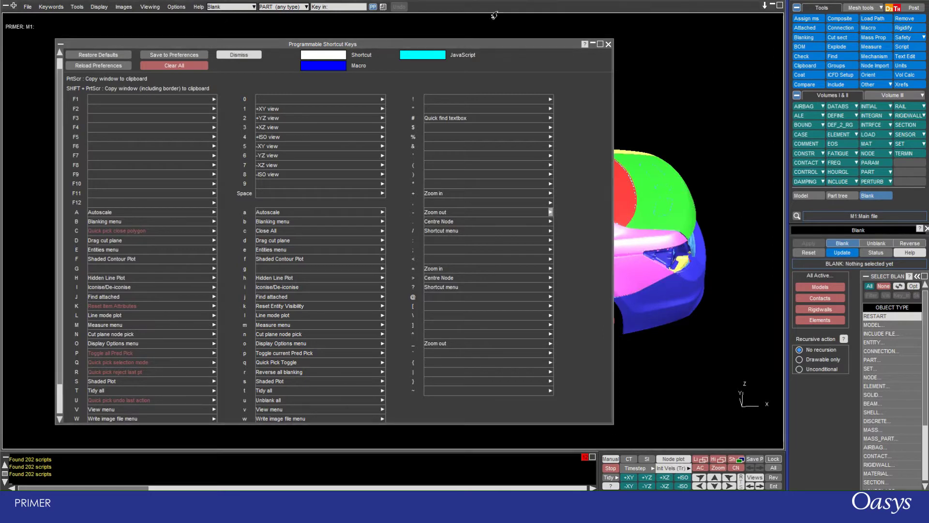
pyautogui.moveTo(476, 48); pyautogui.dragTo(804, 45)
# Blank the parts picked by a closed four-point polygon around the windscreen, front wing, front door and roof edge
pyautogui.scroll(-2, 132, 125)
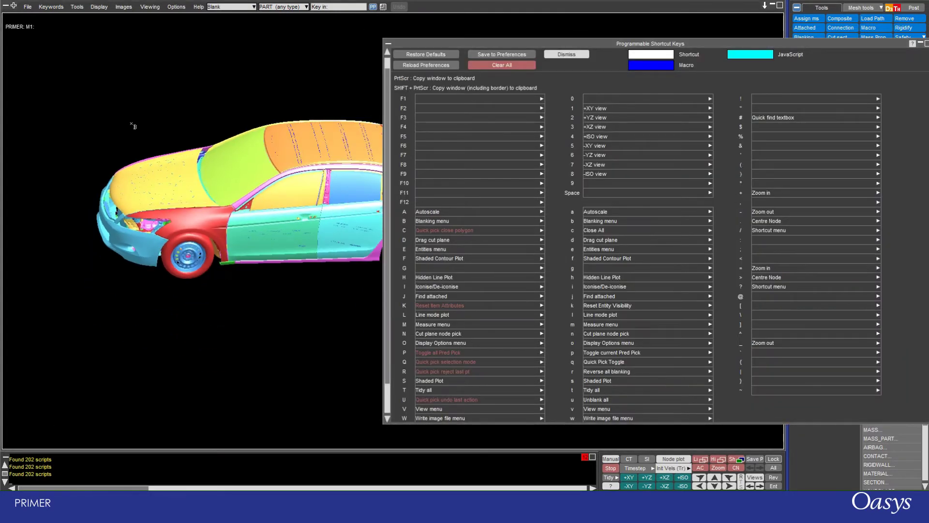
pyautogui.click(381, 7)
pyautogui.click(381, 7)
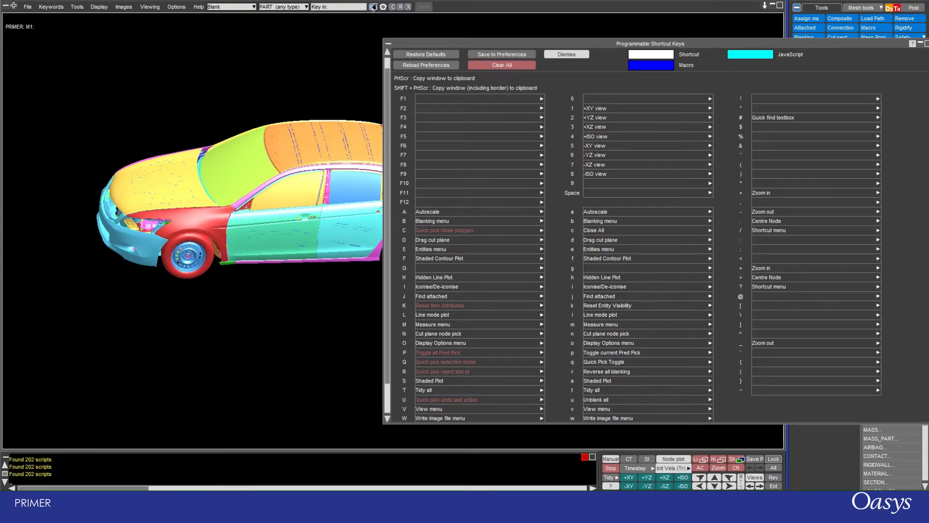
pyautogui.click(228, 151)
pyautogui.click(192, 204)
pyautogui.click(288, 229)
pyautogui.click(313, 160)
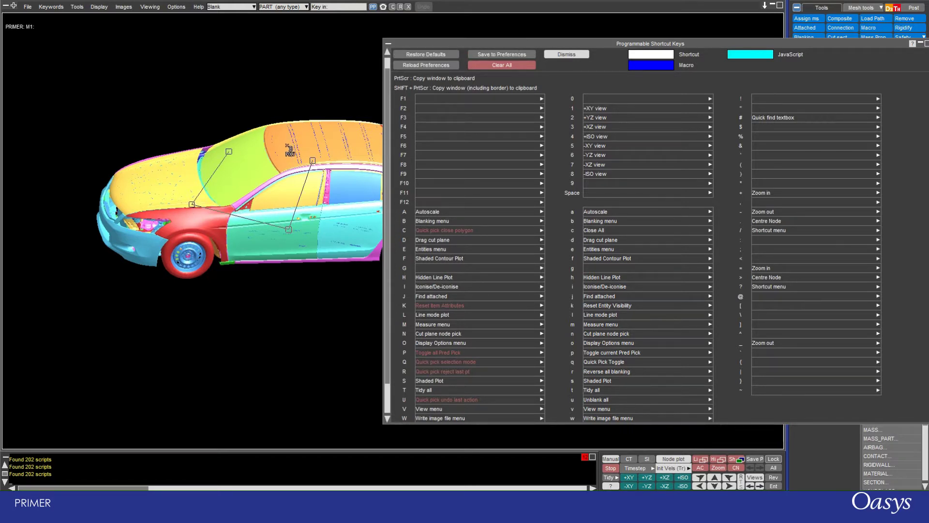
pyautogui.press('c')
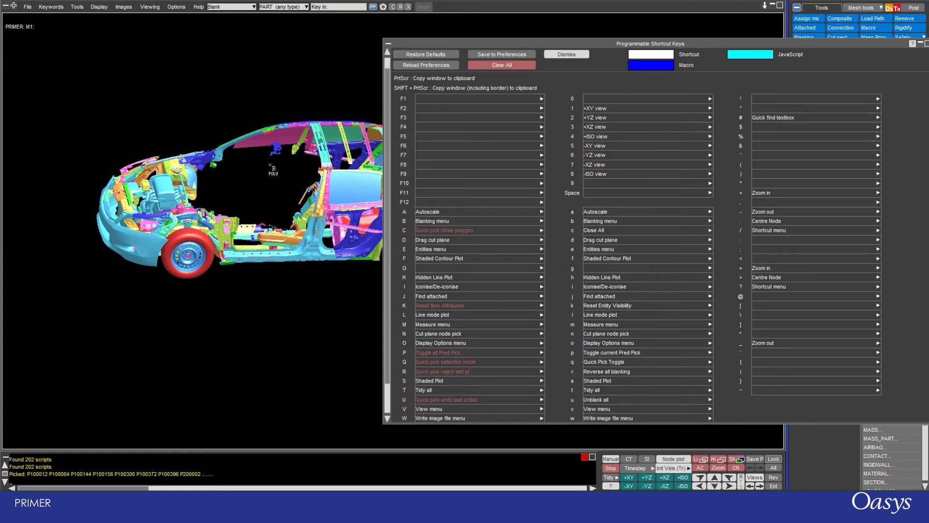
# Start dragging a constant-X cut plane, switch section cutting on and set the positive action to Normal
pyautogui.scroll(-1, 282, 161)
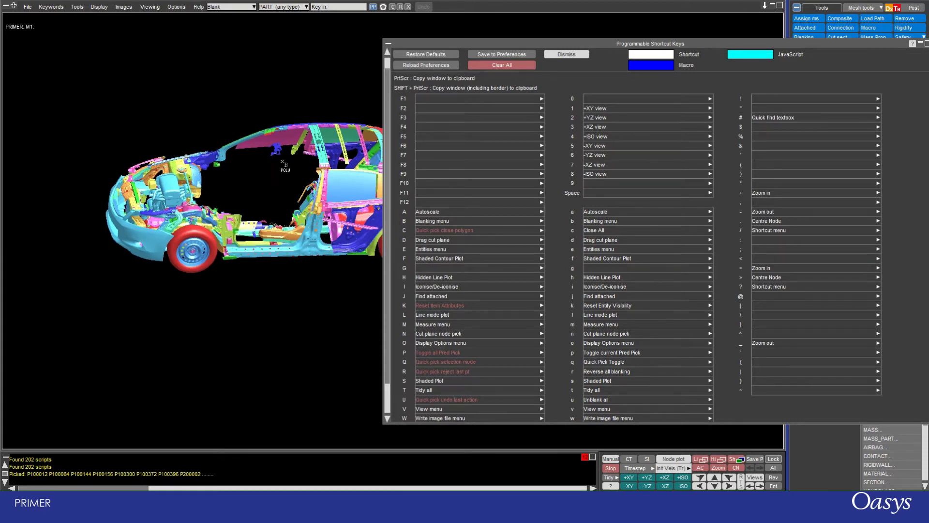
pyautogui.press('d')
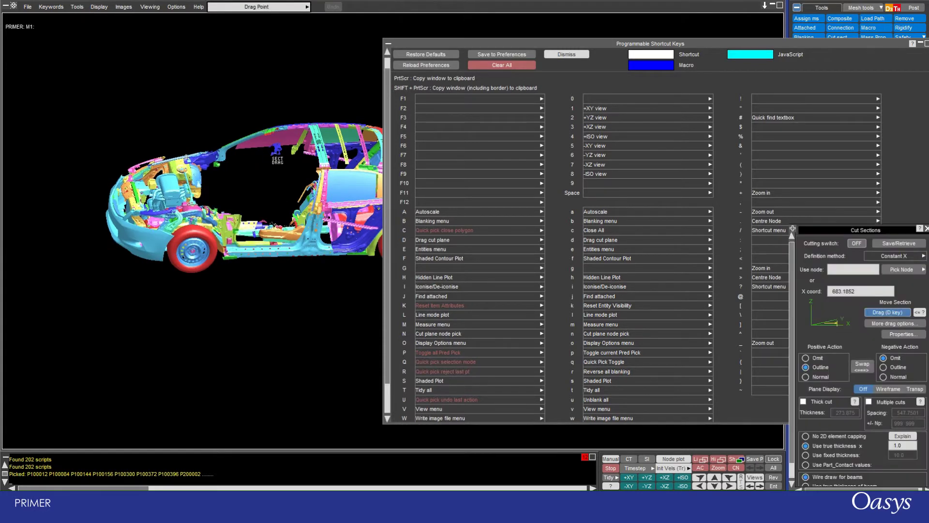
pyautogui.moveTo(305, 181); pyautogui.dragTo(438, 187)
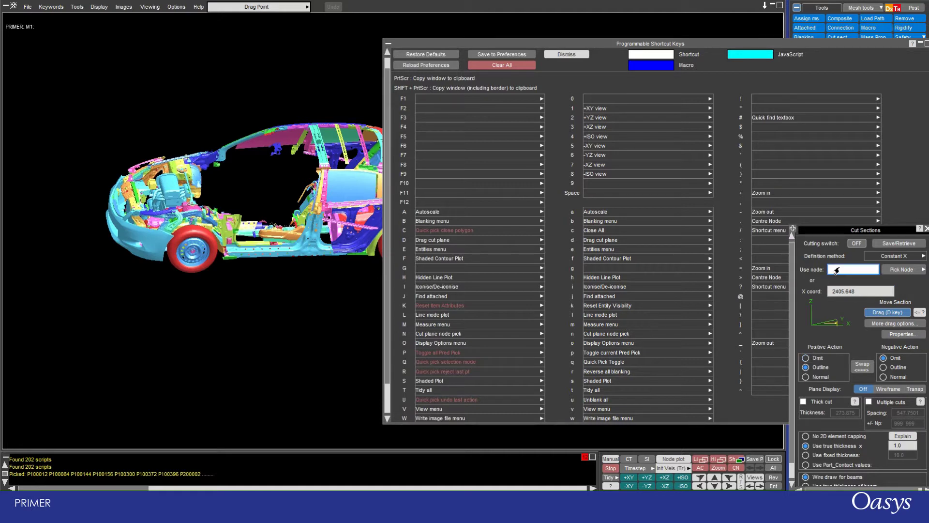
pyautogui.click(849, 244)
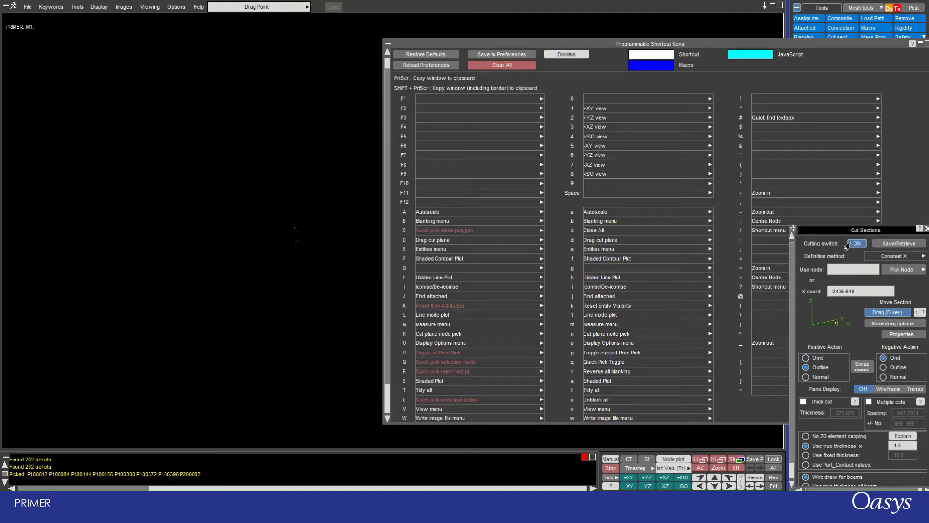
pyautogui.click(804, 377)
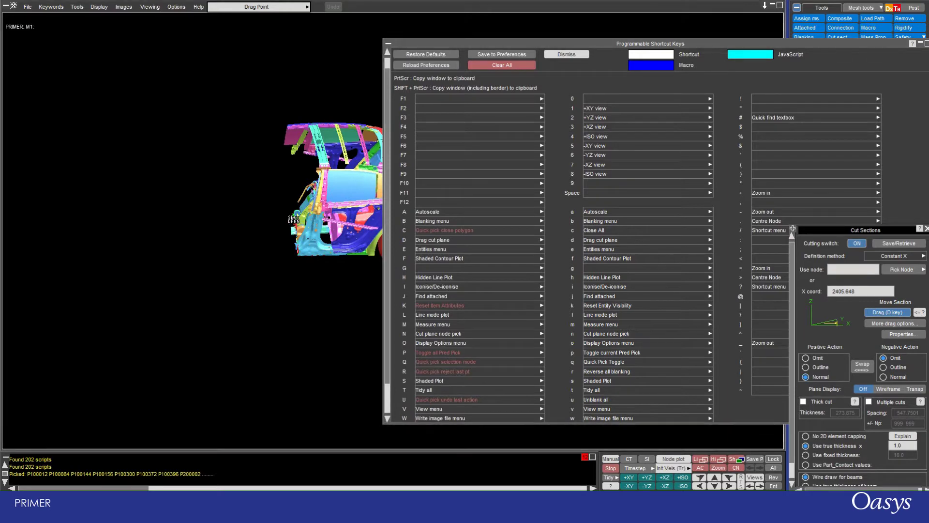
# Drag the constant-X section forward to about X 1797 and back to about X 3483 near the car's rear
pyautogui.moveTo(301, 212); pyautogui.dragTo(242, 224)
pyautogui.keyDown('shift'); pyautogui.moveTo(297, 218); pyautogui.dragTo(158, 236, button='middle'); pyautogui.keyUp('shift')
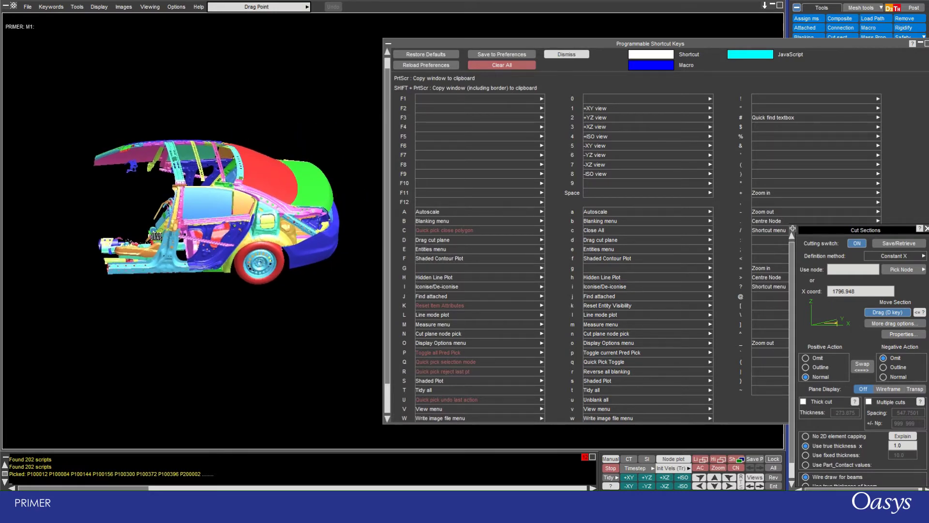
pyautogui.moveTo(128, 237); pyautogui.dragTo(267, 239)
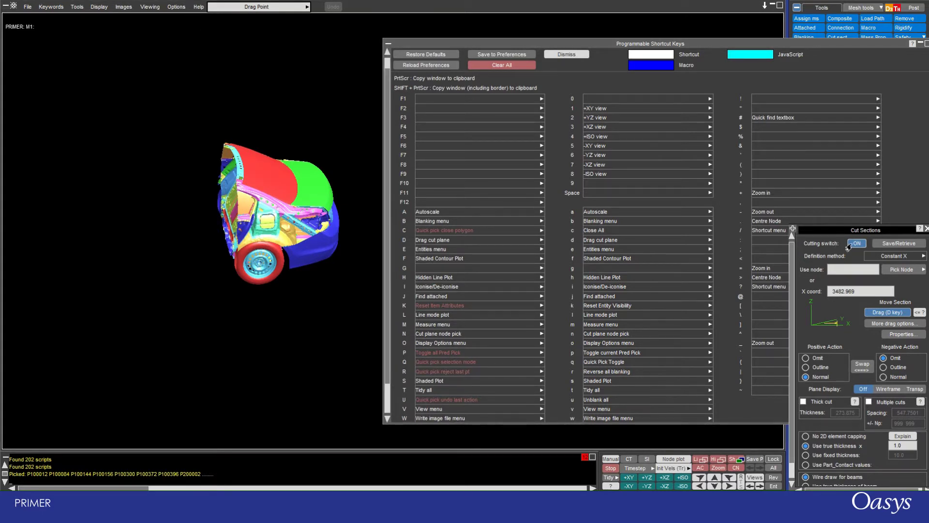
# Switch section cutting off and autoscale the whole car
pyautogui.click(855, 244)
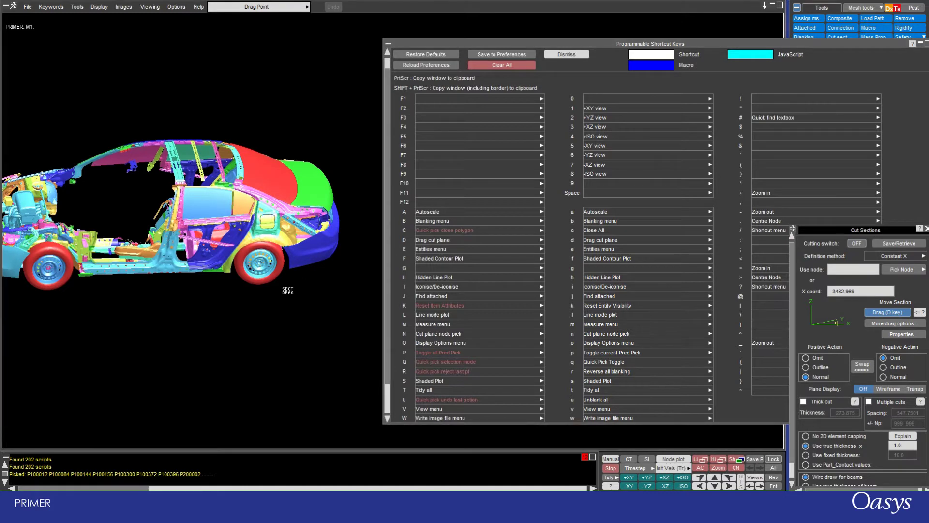
pyautogui.press('a')
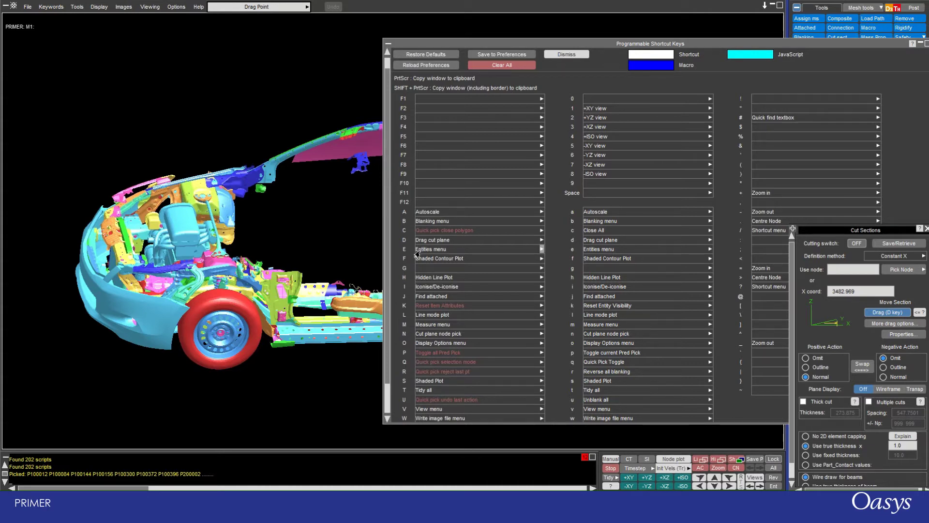
# Turn off the drawing of shell elements in the entity display settings and examine the remaining elements
pyautogui.click(99, 7)
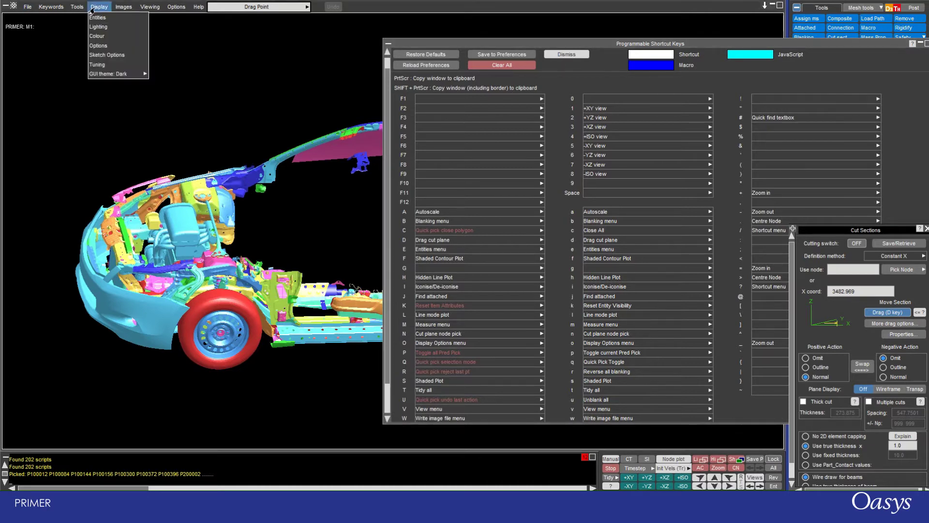
pyautogui.click(97, 17)
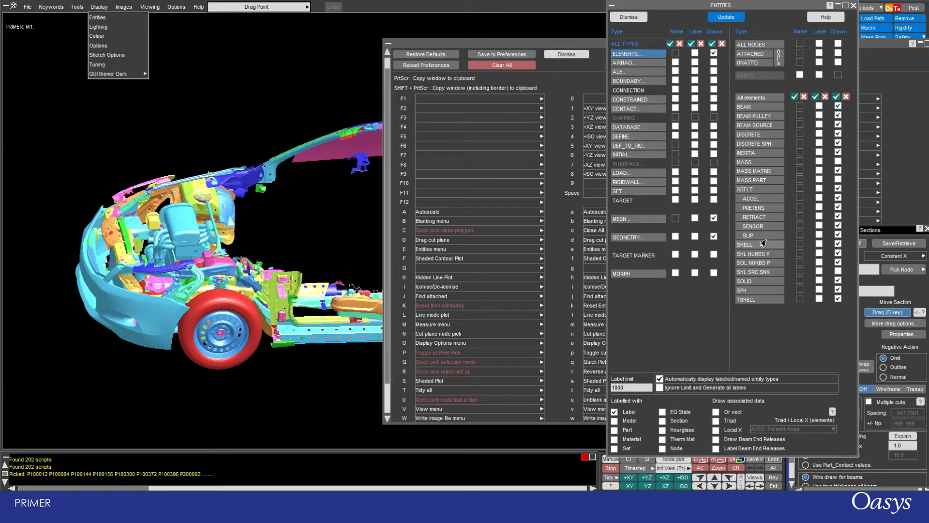
pyautogui.click(835, 244)
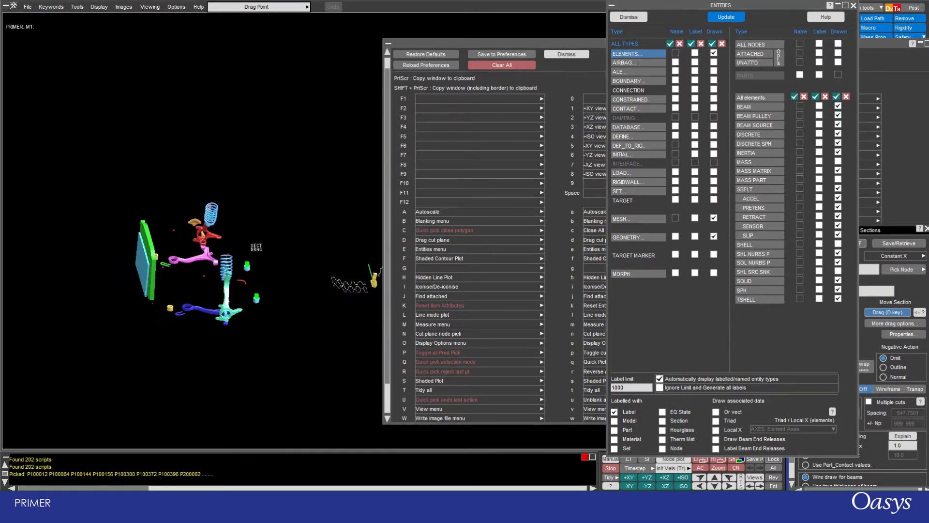
pyautogui.scroll(-2, 237, 241)
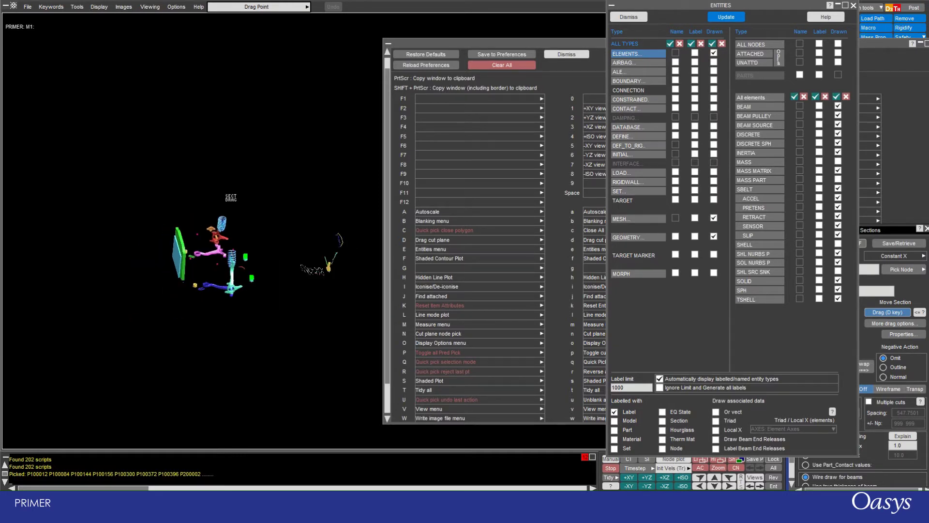
pyautogui.scroll(3, 246, 229)
pyautogui.scroll(-3, 246, 229)
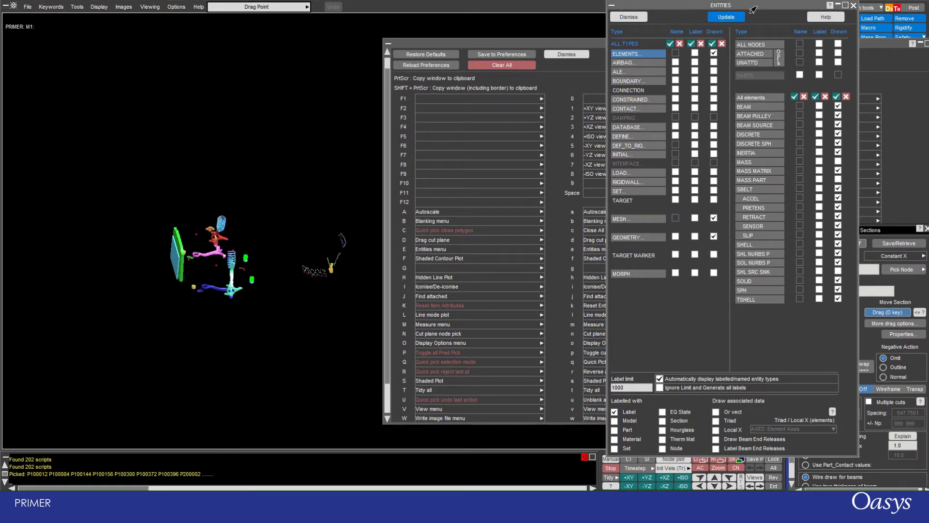
# Redraw the shell elements and close the entity display settings
pyautogui.click(727, 17)
pyautogui.click(628, 17)
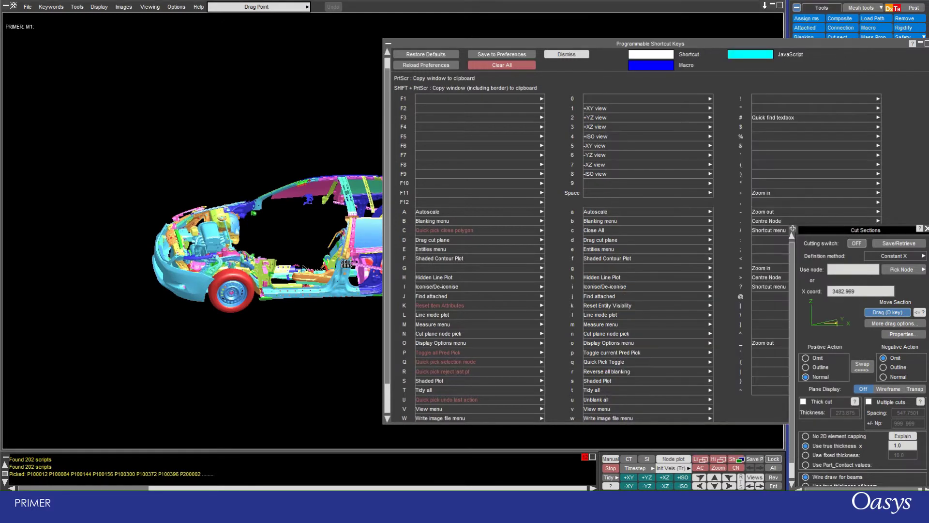
# Display the car as a shaded contour plot of element timestep and view it from the front corner
pyautogui.scroll(-4, 241, 180)
pyautogui.scroll(2, 241, 180)
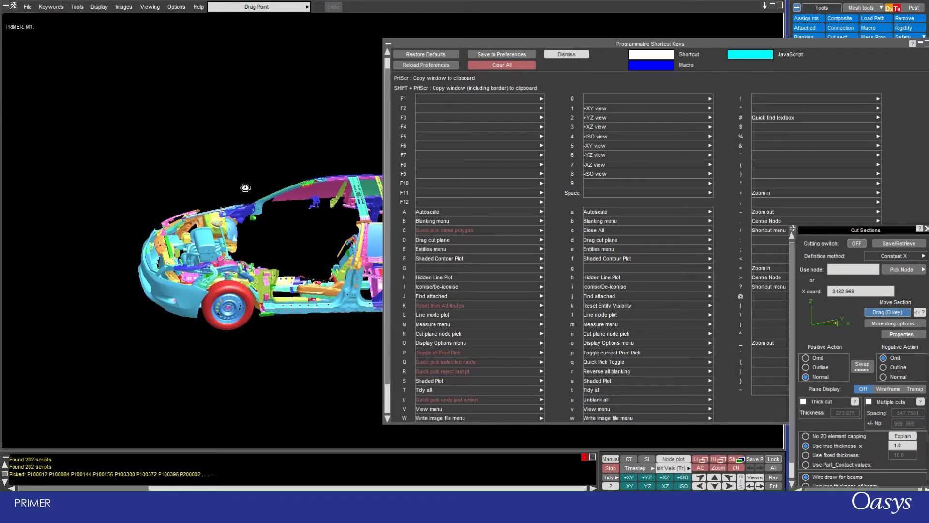
pyautogui.press('f')
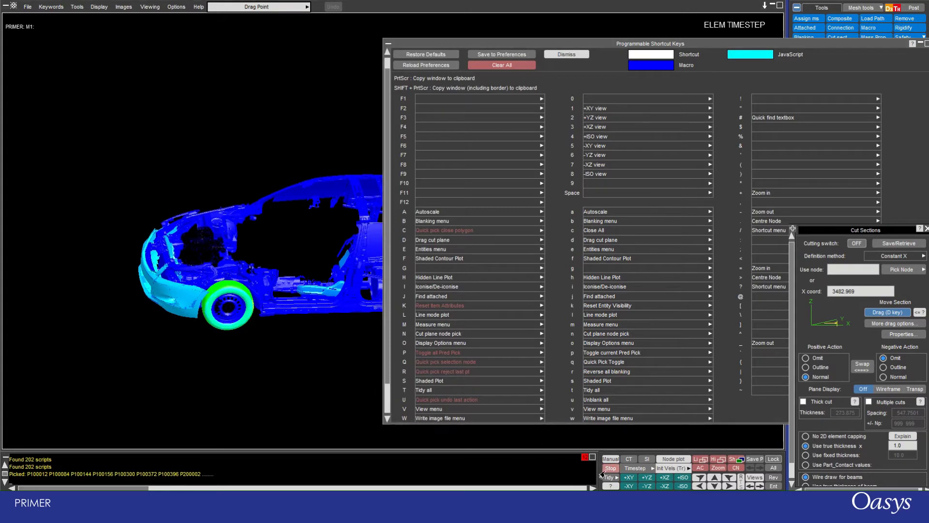
pyautogui.keyDown('shift'); pyautogui.moveTo(192, 225); pyautogui.dragTo(76, 221, button='middle'); pyautogui.keyUp('shift')
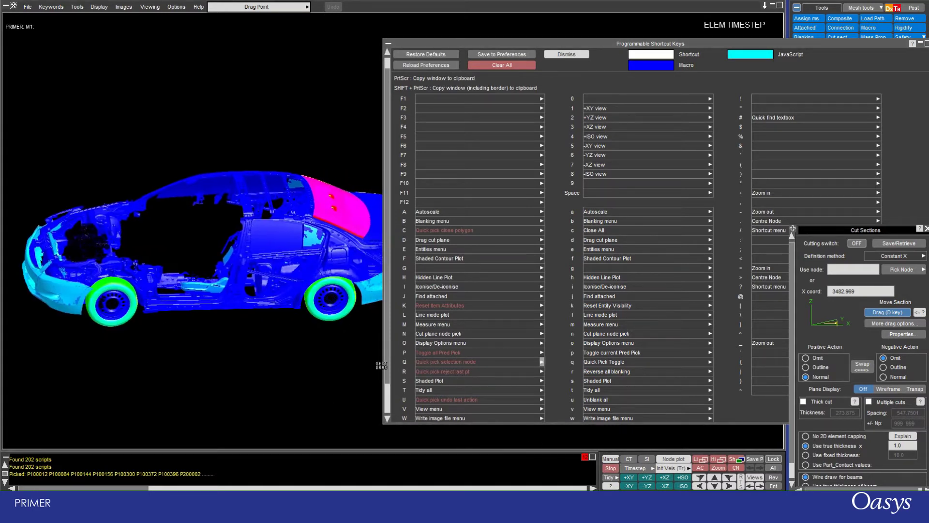
pyautogui.click(631, 460)
pyautogui.keyDown('shift'); pyautogui.moveTo(202, 242); pyautogui.dragTo(228, 278); pyautogui.keyUp('shift')
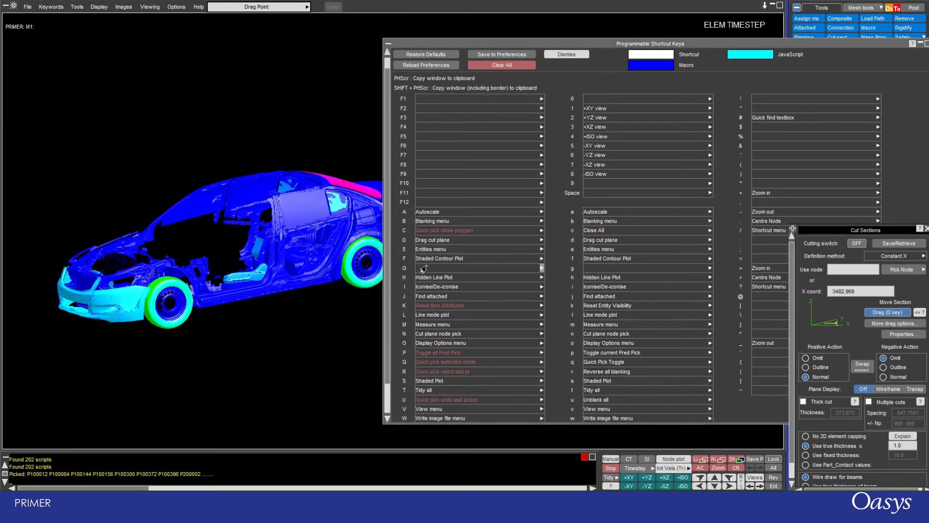
# View the functions that can be assigned to the unassigned G shortcut key and leave it unassigned
pyautogui.click(541, 268)
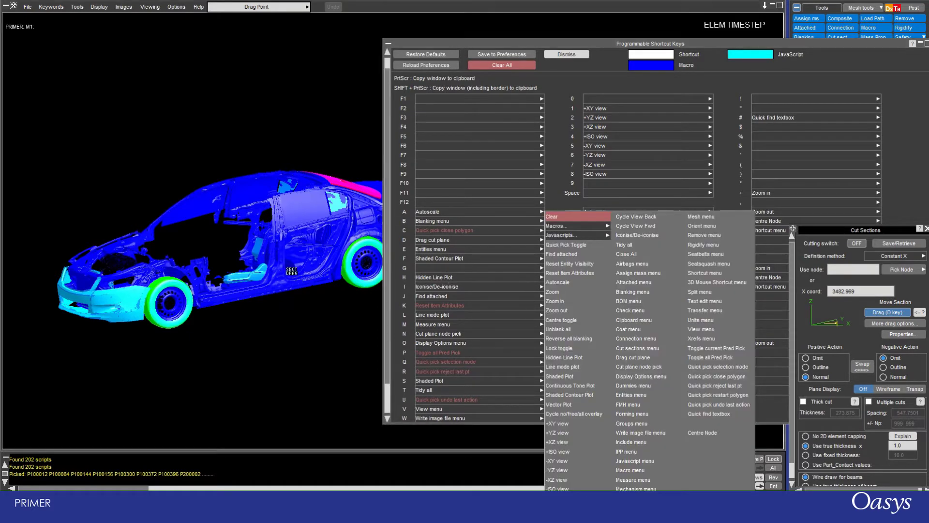
pyautogui.click(312, 273)
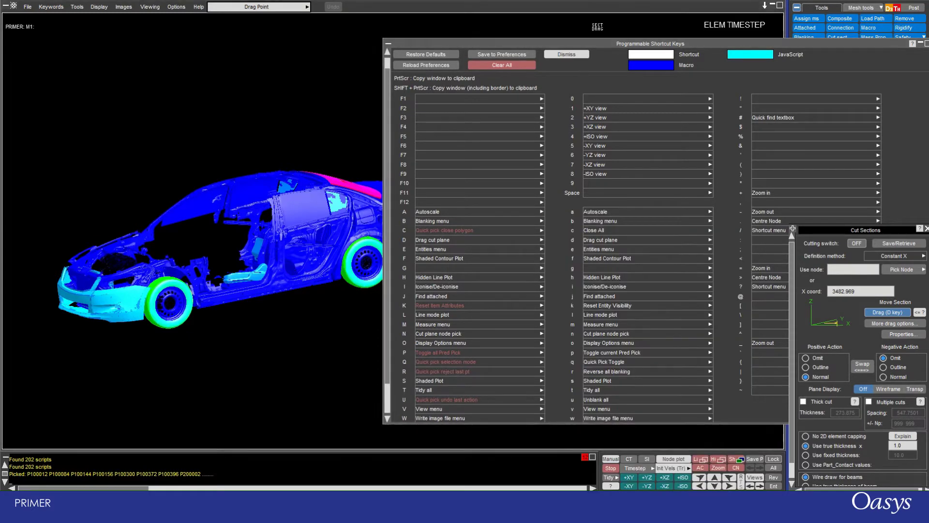
# Display the car as a hidden line plot instead of the timestep contour plot
pyautogui.click(710, 459)
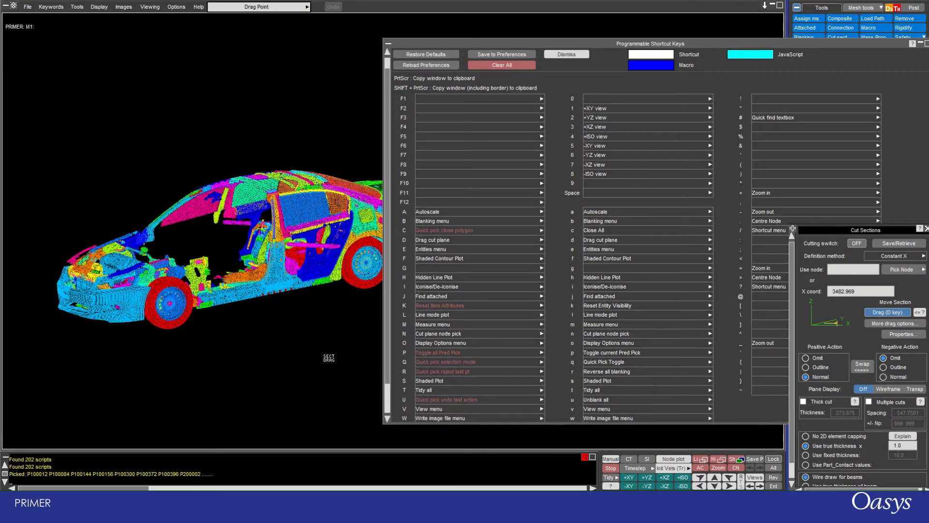
pyautogui.scroll(1, 191, 196)
pyautogui.moveTo(198, 193); pyautogui.dragTo(217, 202)
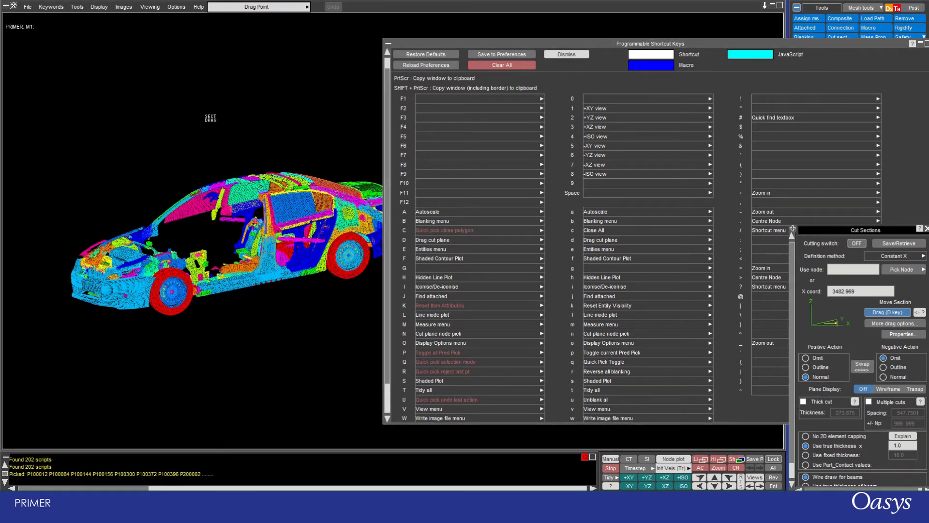
# Open the entity display settings, iconise all open windows and restore them
pyautogui.press('e')
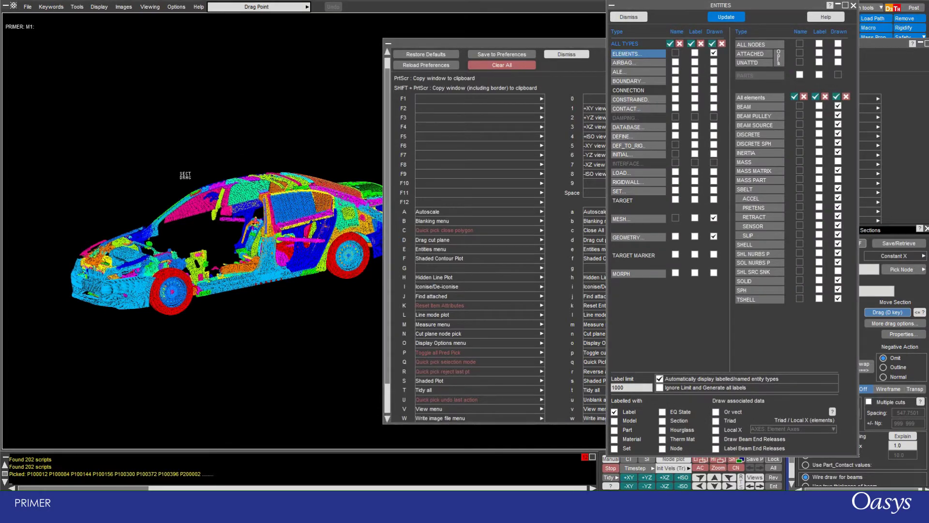
pyautogui.press('t')
pyautogui.moveTo(425, 42); pyautogui.dragTo(58, 76)
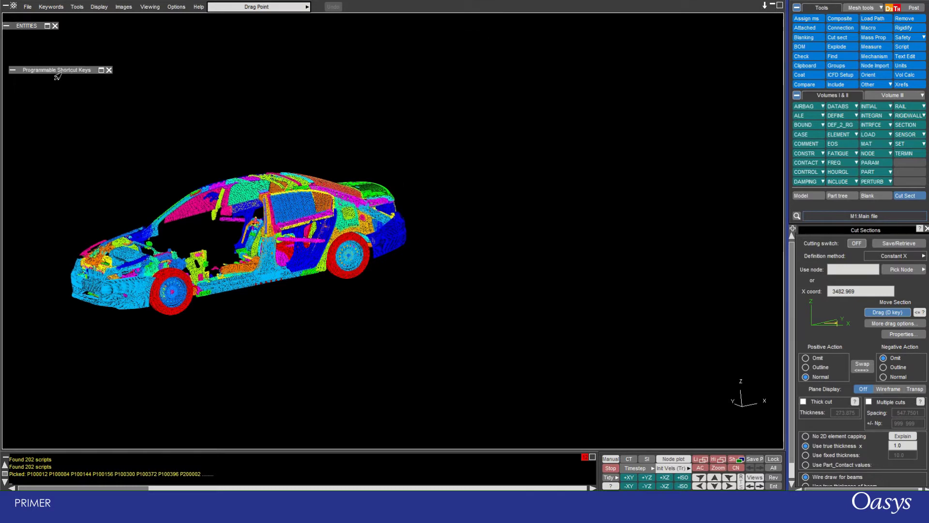
pyautogui.press('i')
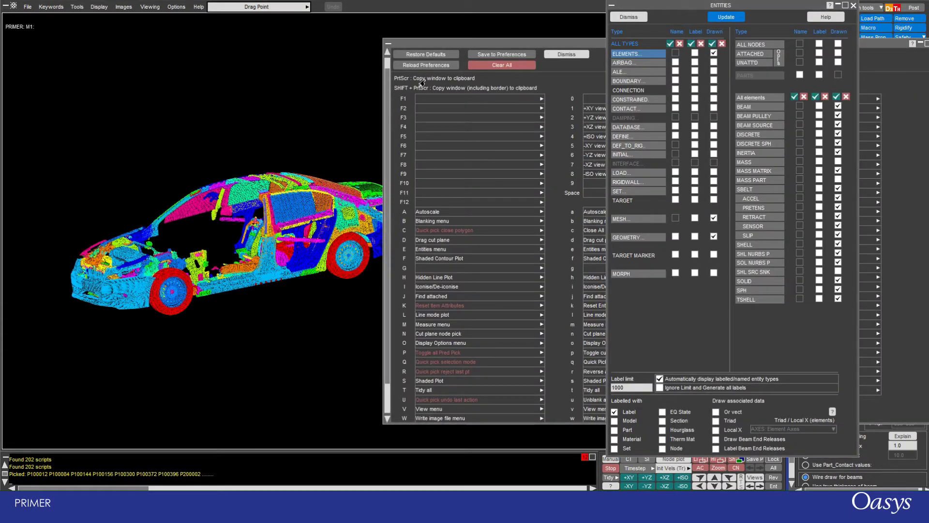
# Find and display the entities attached to the visible car parts, expanding the attachment search three times
pyautogui.scroll(1, 265, 244)
pyautogui.scroll(5, 265, 244)
pyautogui.scroll(-3, 266, 240)
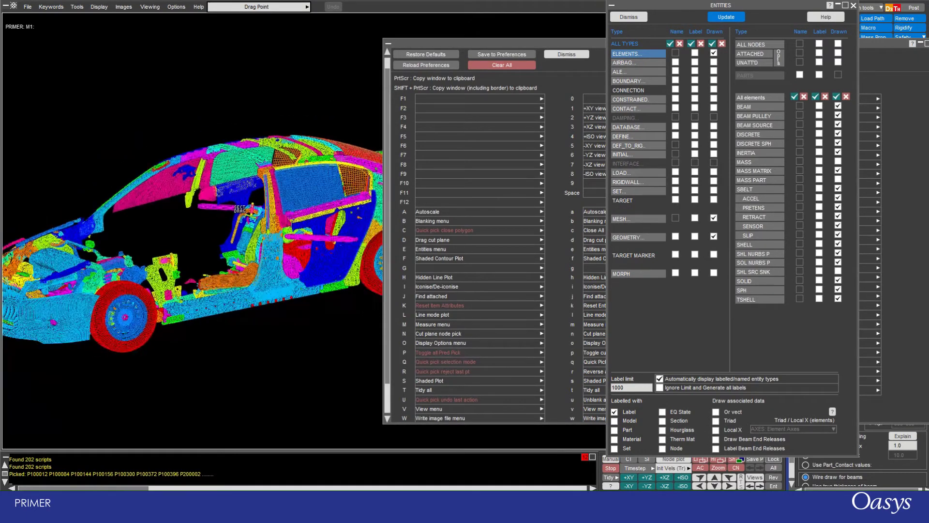
pyautogui.press('j')
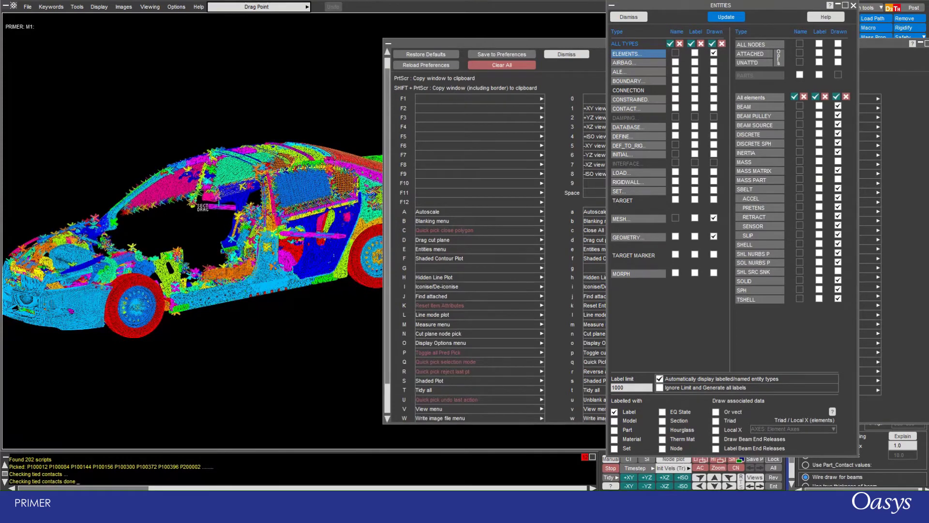
pyautogui.press('j')
pyautogui.press('j')
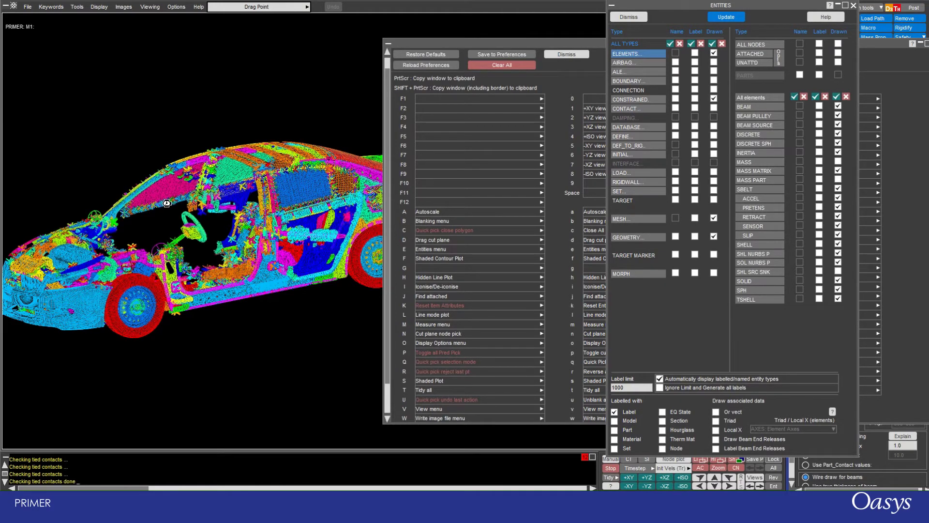
pyautogui.scroll(1, 169, 203)
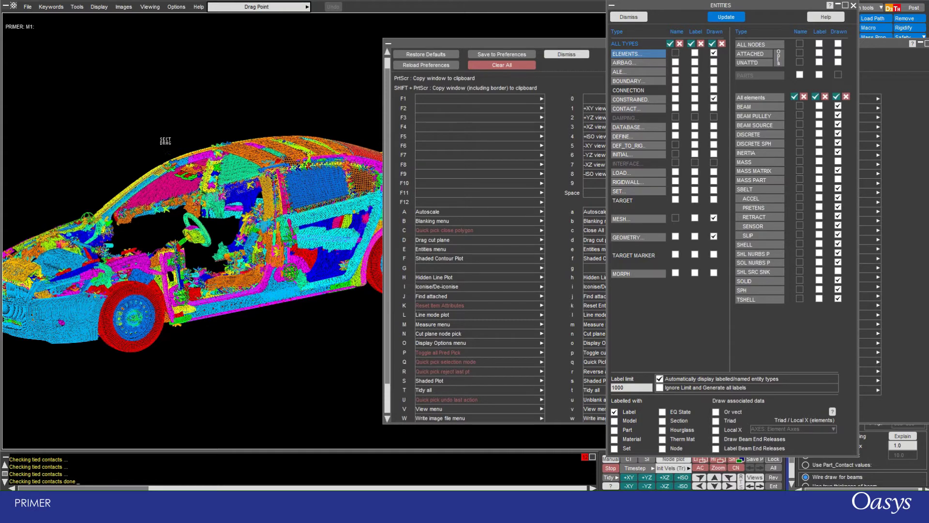
pyautogui.scroll(-4, 165, 141)
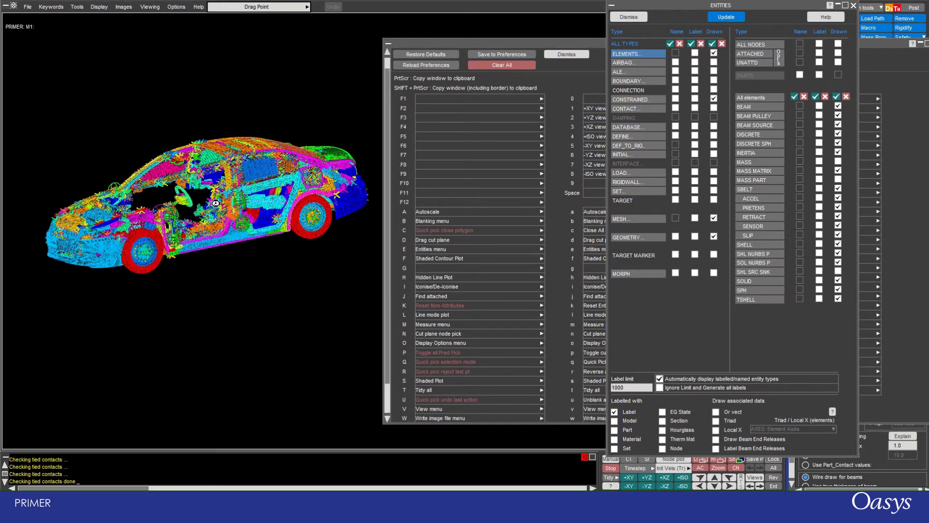
# Display the car and its attached parts as a shaded plot
pyautogui.press('s')
pyautogui.scroll(3, 218, 130)
pyautogui.scroll(-2, 215, 129)
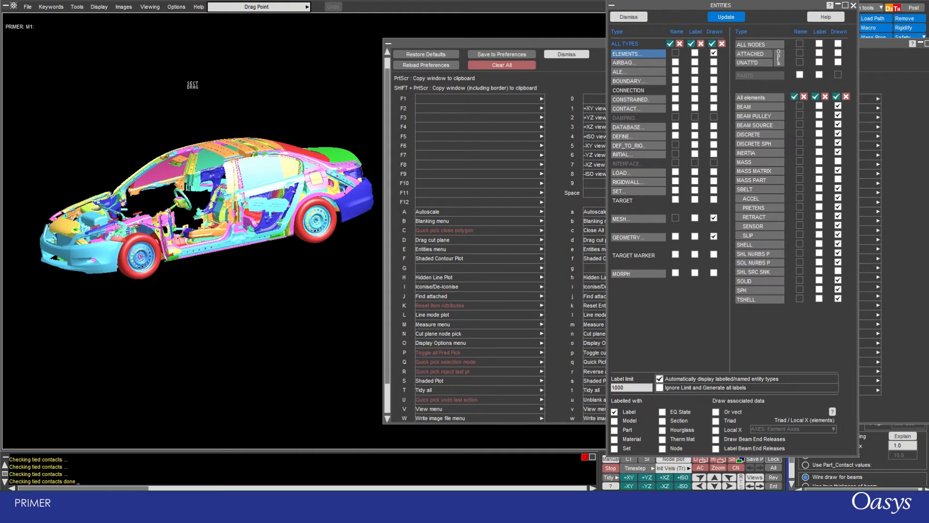
# Close the entity display settings and open the blanking menu, with the shortcut keys window moved clear of the car
pyautogui.click(632, 18)
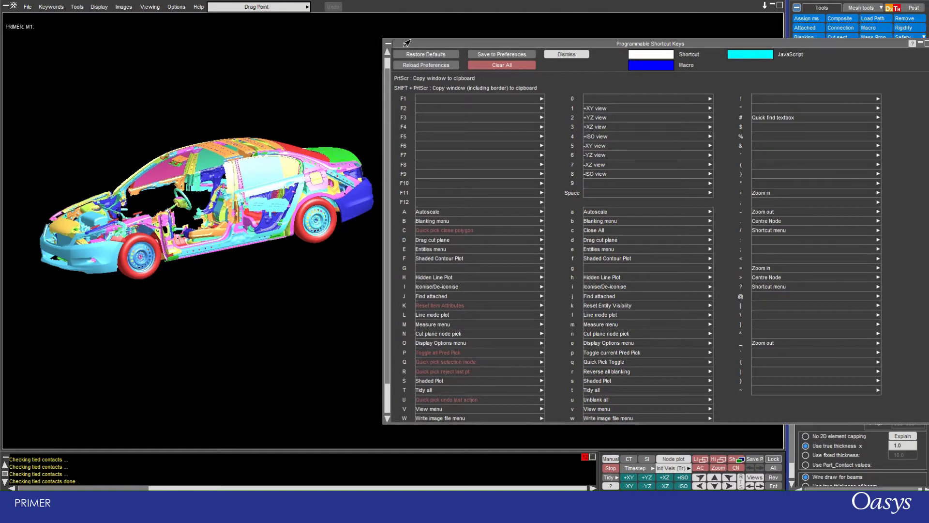
pyautogui.moveTo(539, 47); pyautogui.dragTo(354, 45)
pyautogui.press('b')
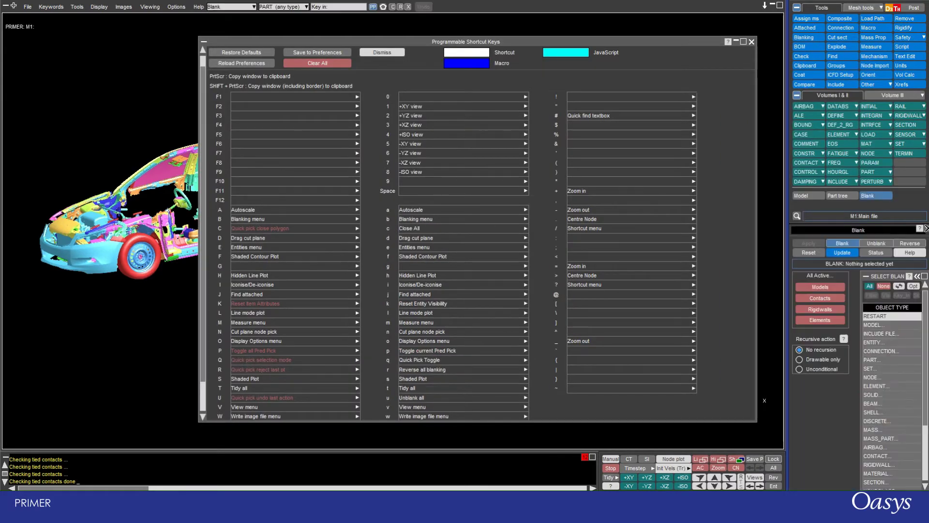
pyautogui.moveTo(338, 45); pyautogui.dragTo(473, 44)
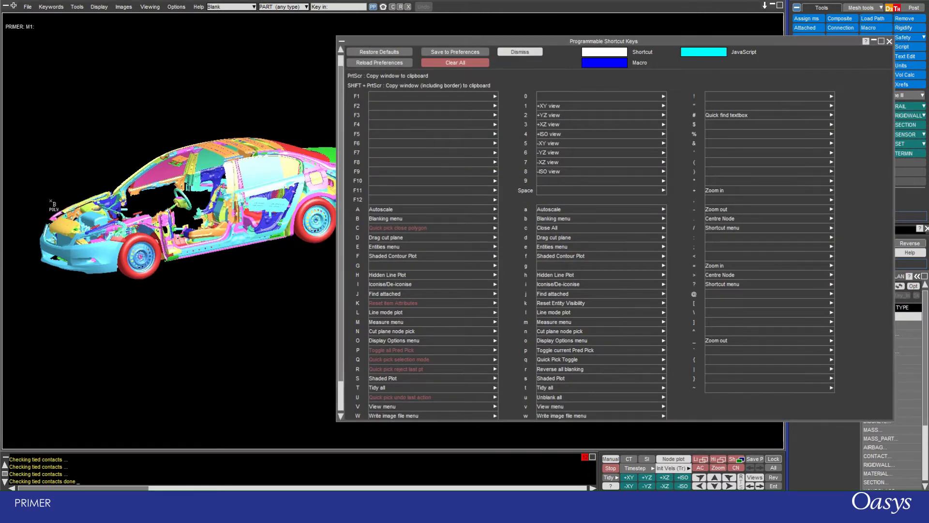
# Blank the parts inside a polygon drawn around the car's cabin and unblank the whole model
pyautogui.scroll(-4, 42, 150)
pyautogui.scroll(4, 90, 102)
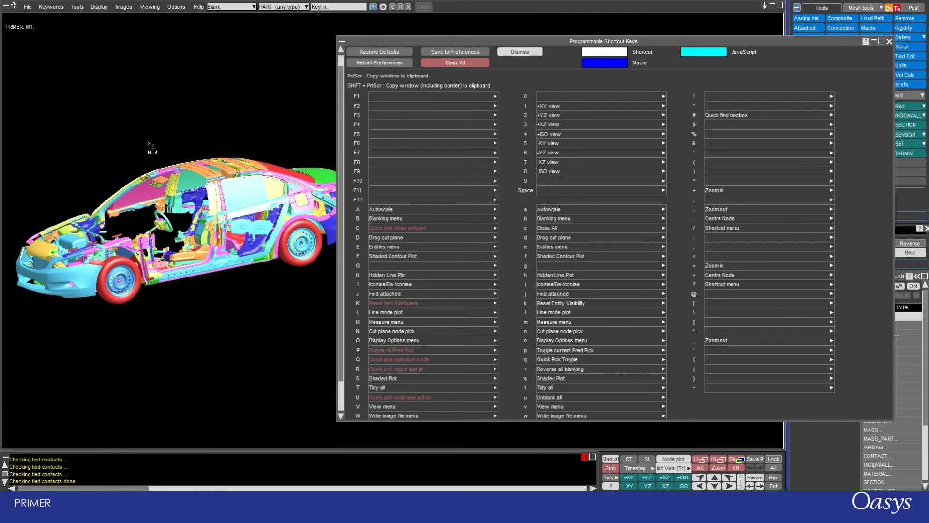
pyautogui.click(125, 162)
pyautogui.click(81, 264)
pyautogui.click(255, 295)
pyautogui.click(266, 137)
pyautogui.click(125, 161)
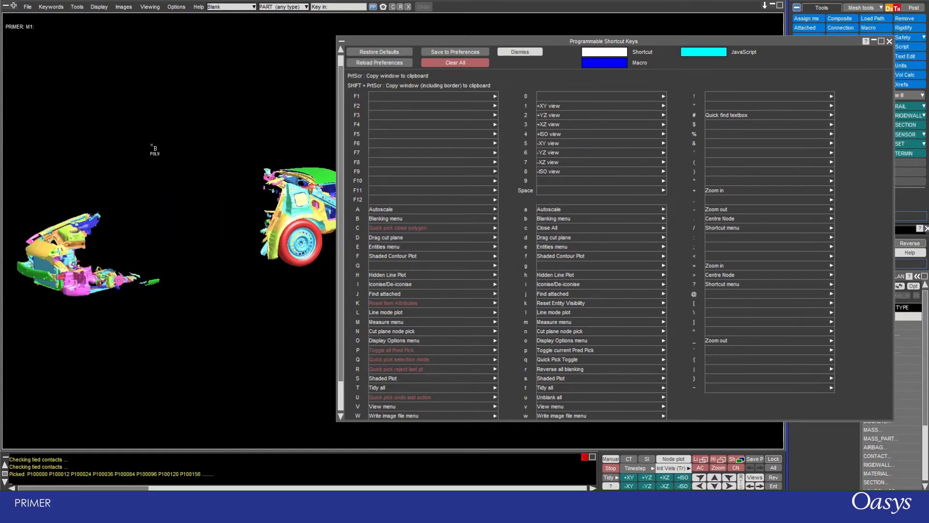
pyautogui.press('u')
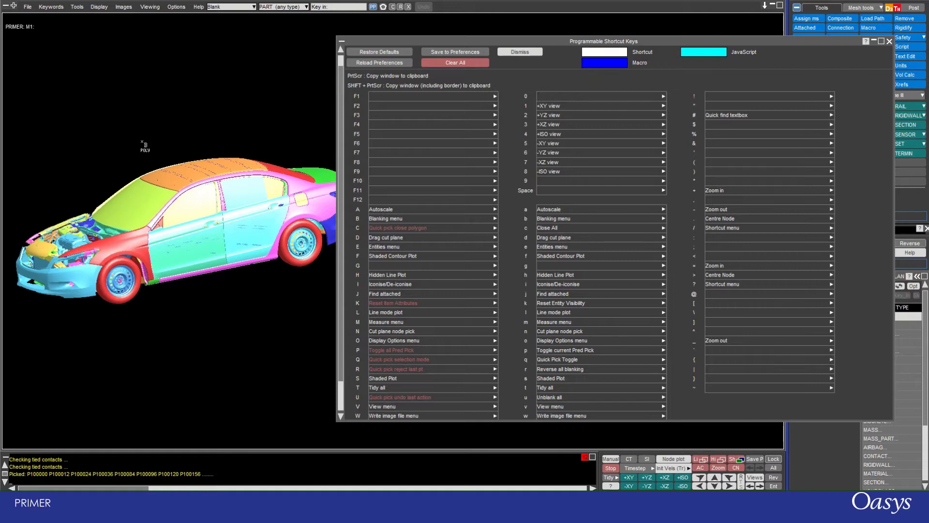
pyautogui.click(134, 139)
pyautogui.click(112, 231)
pyautogui.click(244, 274)
pyautogui.click(275, 177)
pyautogui.rightClick(135, 139)
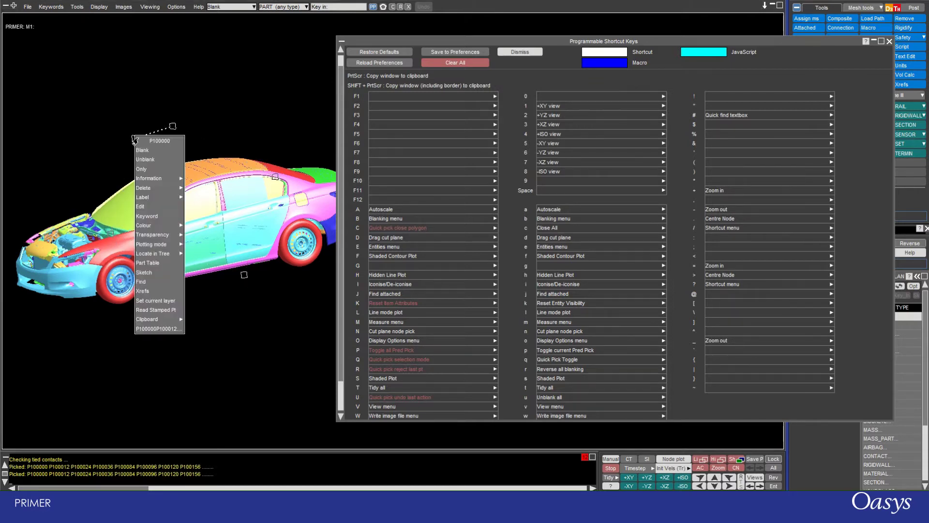
pyautogui.click(150, 245)
# Select the parts inside a polygon drawn around the cabin and doors and colour them white
pyautogui.click(117, 142)
pyautogui.click(98, 246)
pyautogui.click(236, 268)
pyautogui.click(268, 185)
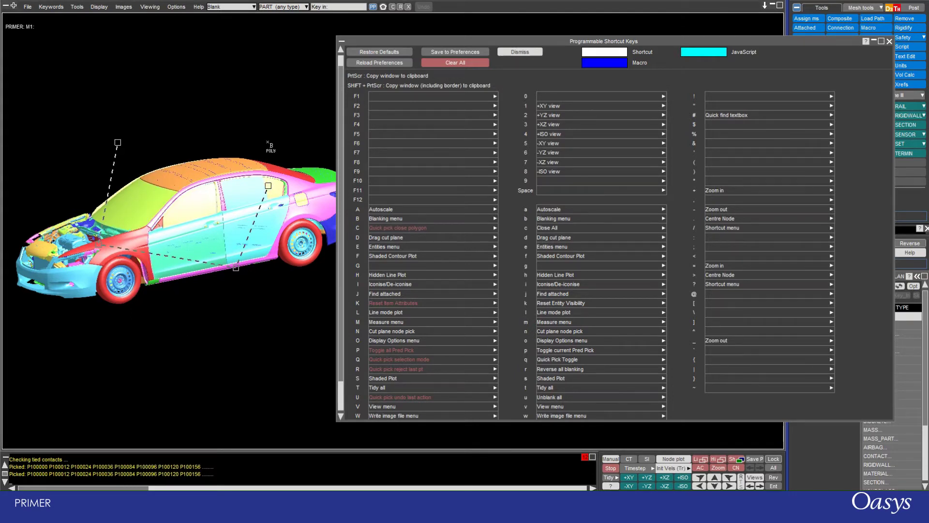
pyautogui.rightClick(262, 117)
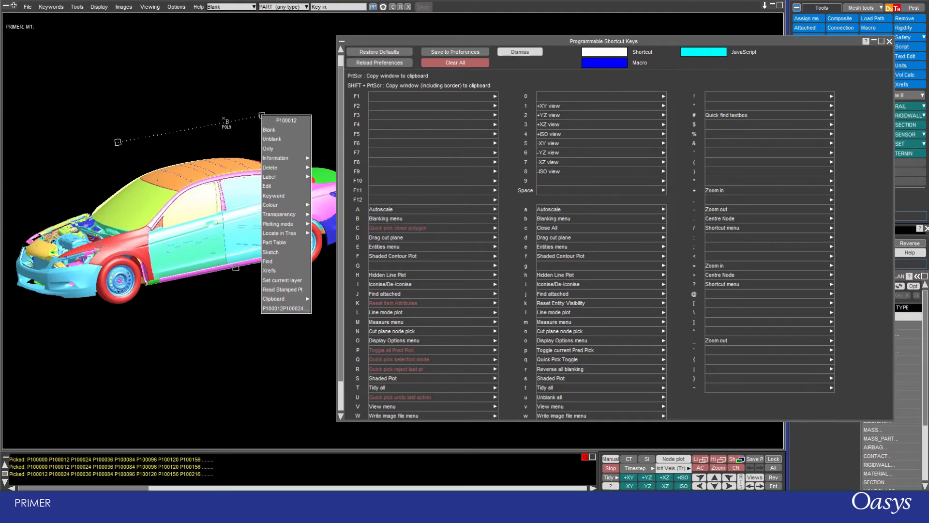
pyautogui.moveTo(285, 209)
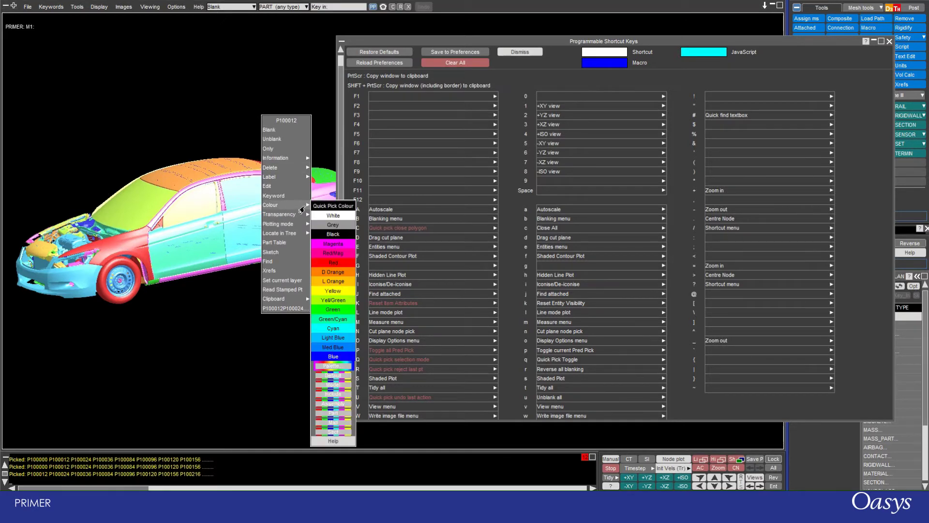
pyautogui.click(323, 217)
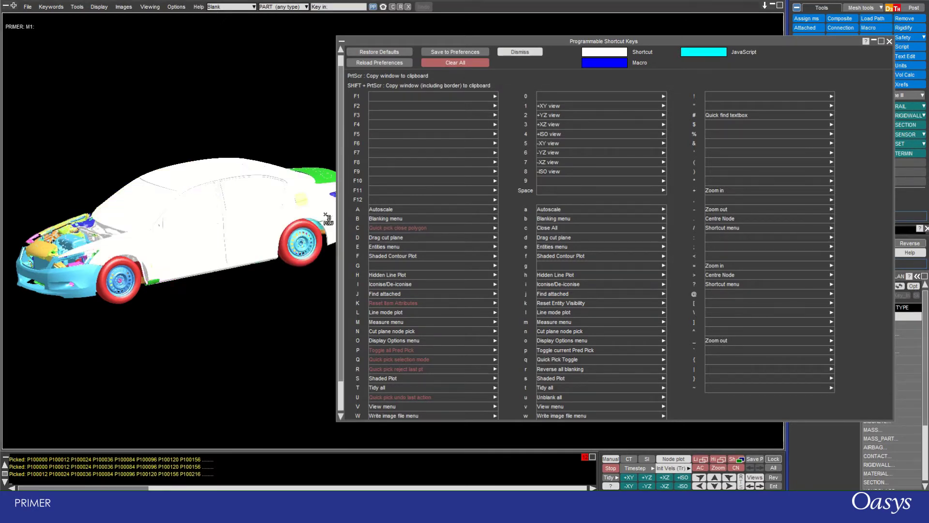
# Reset the item attributes of the car parts and display the model as a line mode plot
pyautogui.scroll(-2, 139, 207)
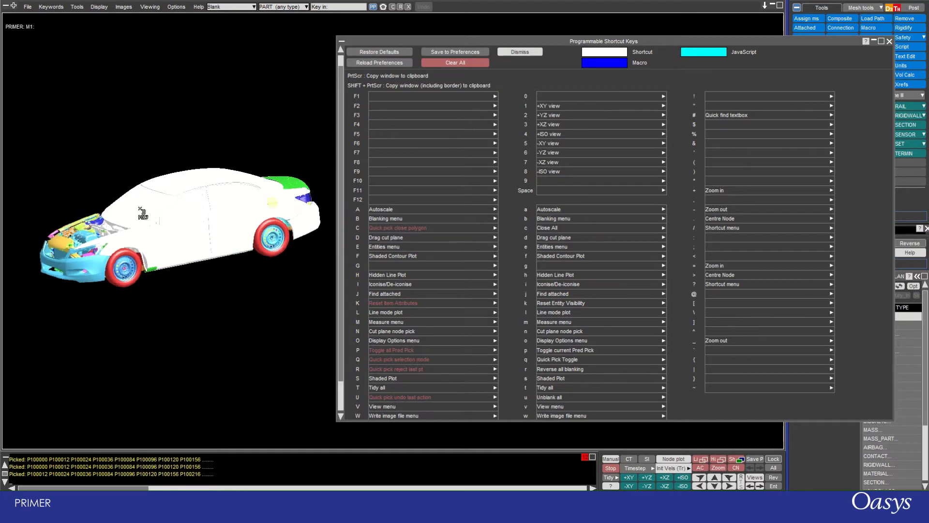
pyautogui.hotkey('shift', 'k')
pyautogui.scroll(3, 166, 194)
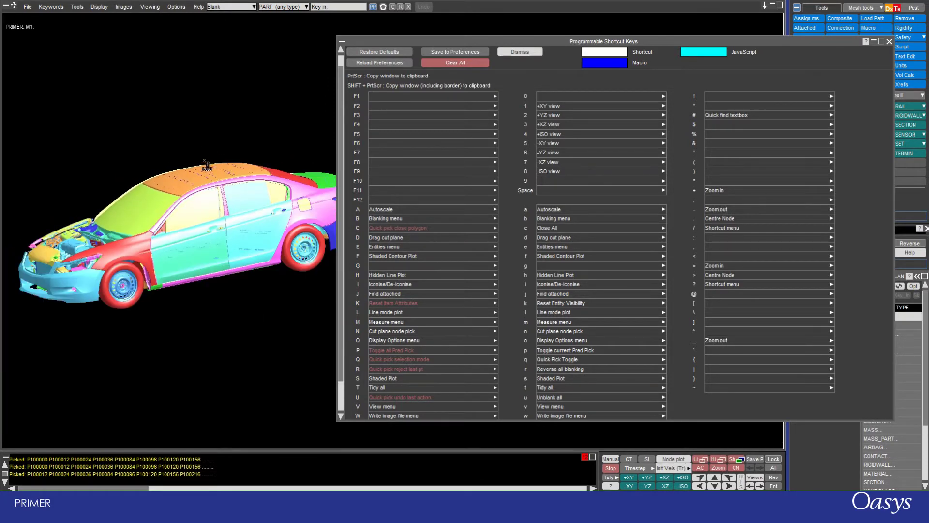
pyautogui.scroll(-1, 205, 161)
pyautogui.press('l')
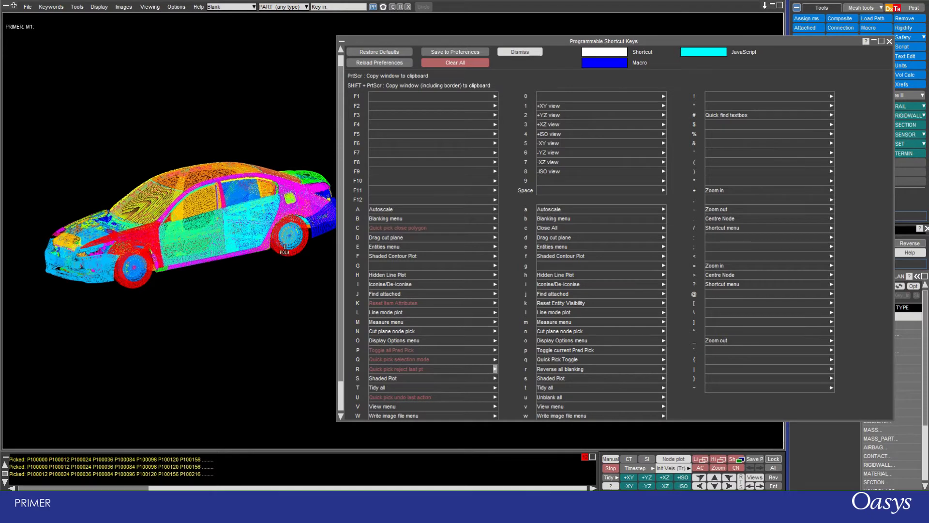
# Measure the node-to-node distance from the front end of the side window to the lower rear door
pyautogui.press('m')
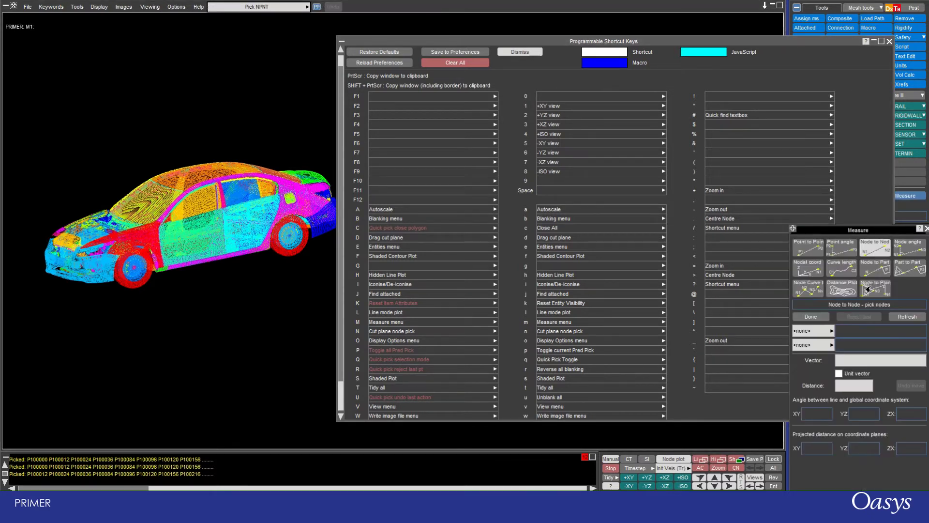
pyautogui.click(113, 203)
pyautogui.click(170, 212)
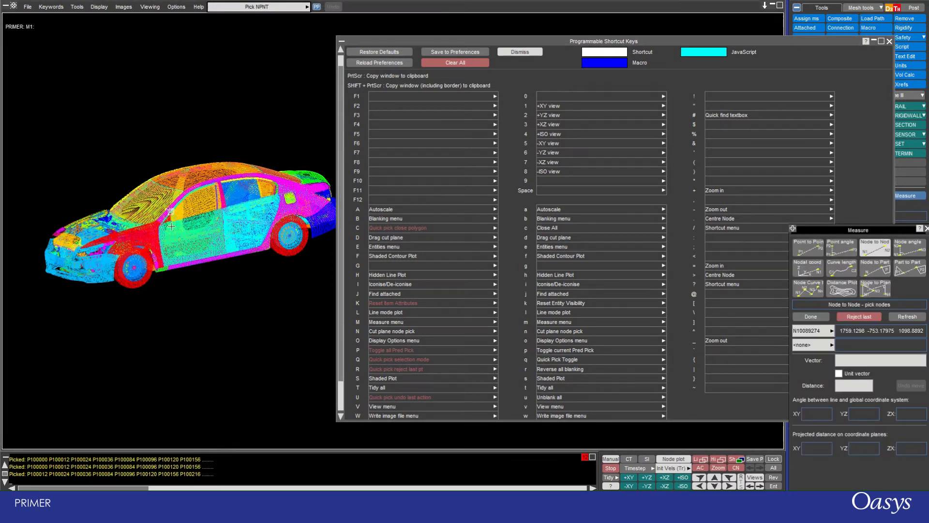
pyautogui.click(251, 241)
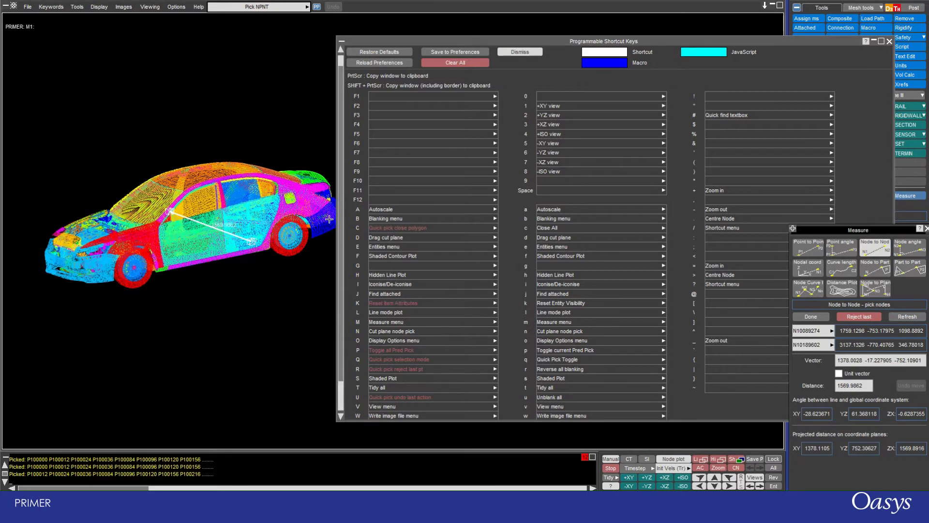
pyautogui.click(166, 246)
pyautogui.click(104, 243)
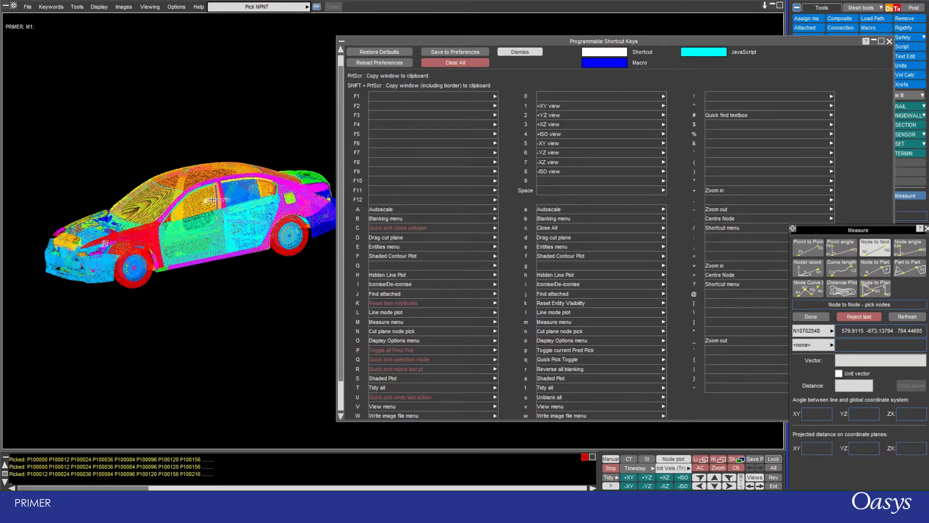
# Cut the car with a constant-X section through a picked node between the side doors, and move it to a node behind the rear door
pyautogui.scroll(2, 221, 196)
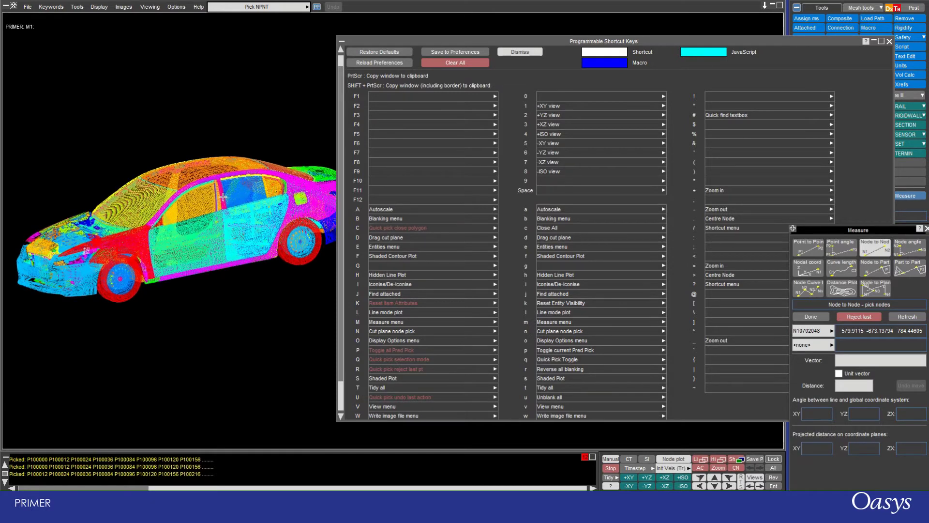
pyautogui.press('n')
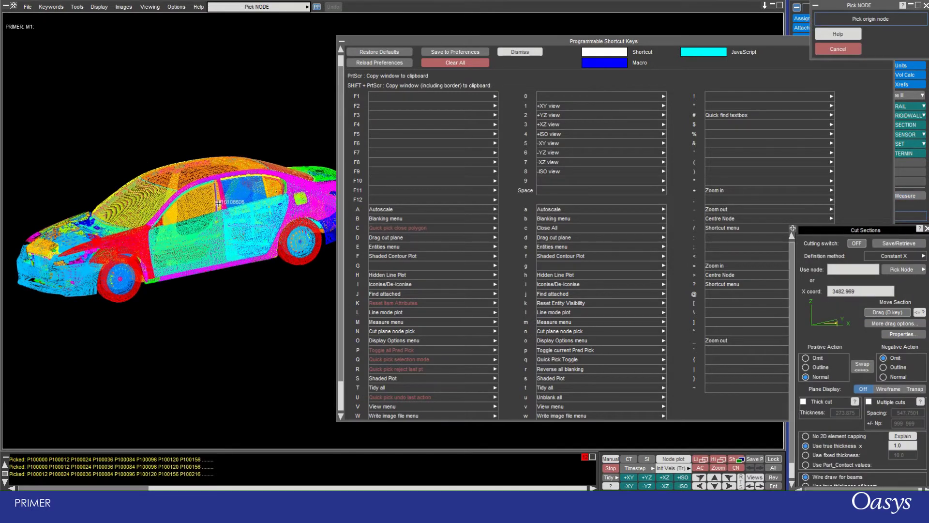
pyautogui.click(216, 203)
pyautogui.press('n')
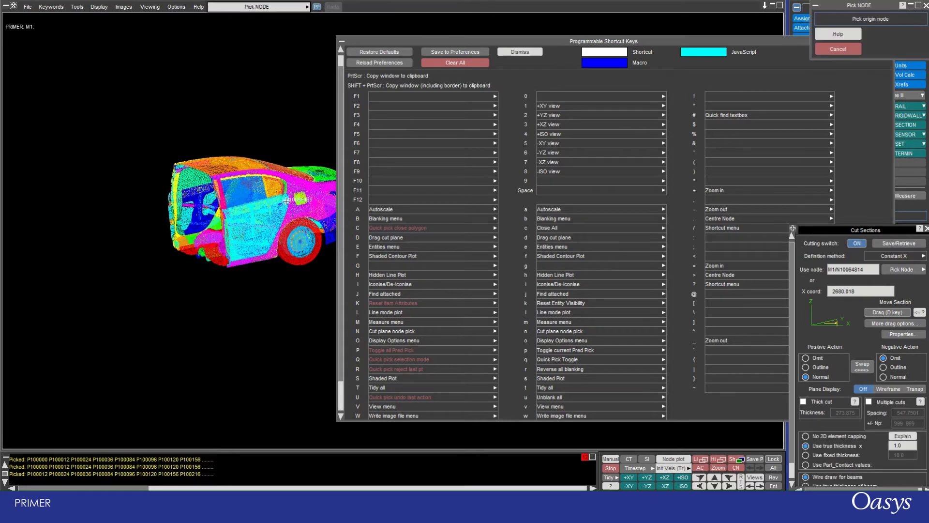
pyautogui.click(286, 214)
# Turn off the cut section to show the whole car
pyautogui.click(857, 244)
pyautogui.click(858, 244)
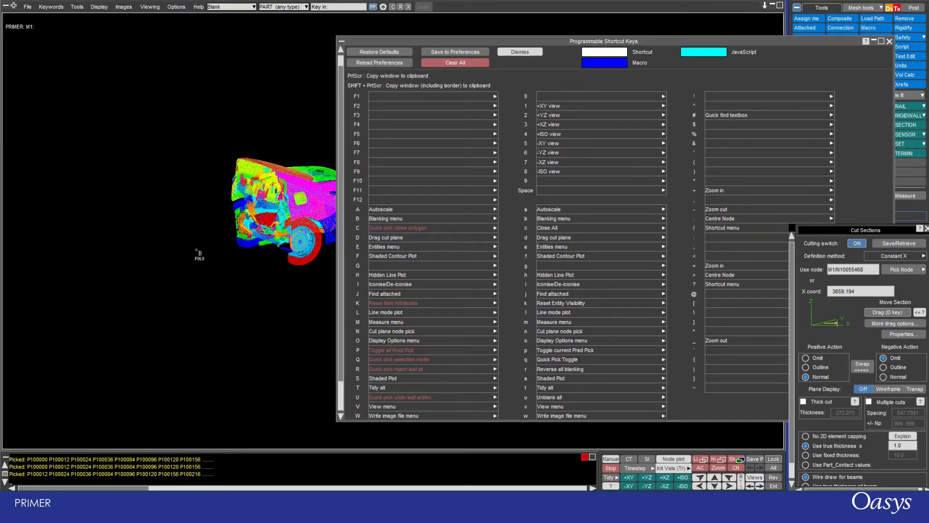
pyautogui.press('n')
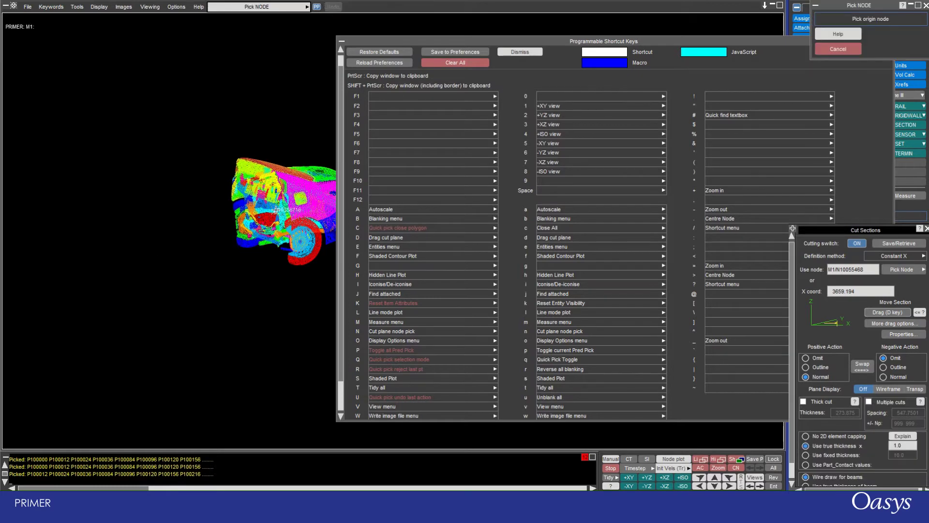
pyautogui.click(857, 244)
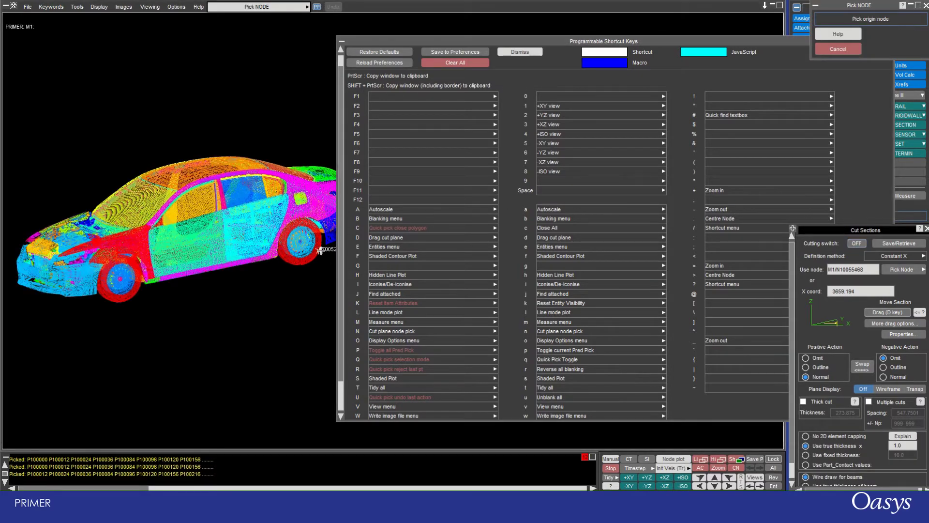
# Cut the car with a constant-X section through a node at the front door's front edge and drag the plane to about X 2827
pyautogui.click(163, 237)
pyautogui.press('d')
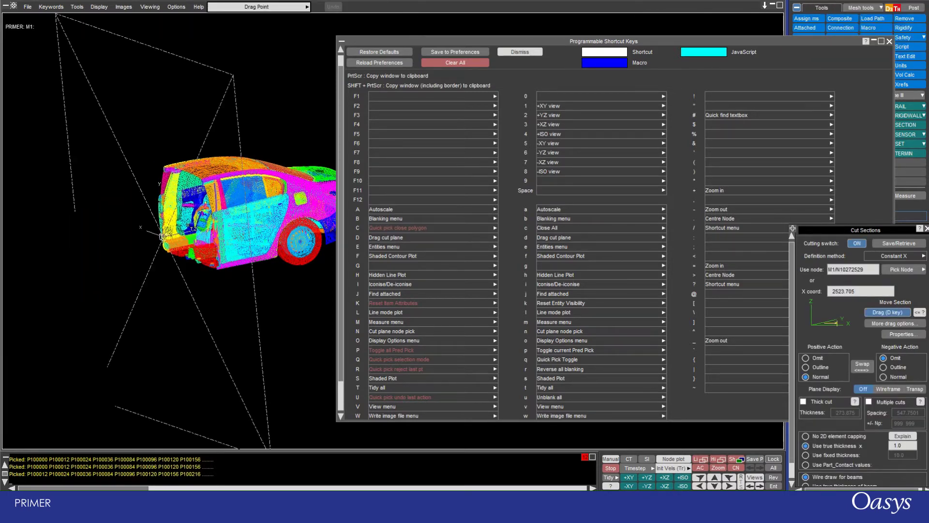
pyautogui.moveTo(175, 233); pyautogui.dragTo(181, 233)
# Switch off the cut section and close the Cut Sections, Measure and Blank windows
pyautogui.click(853, 243)
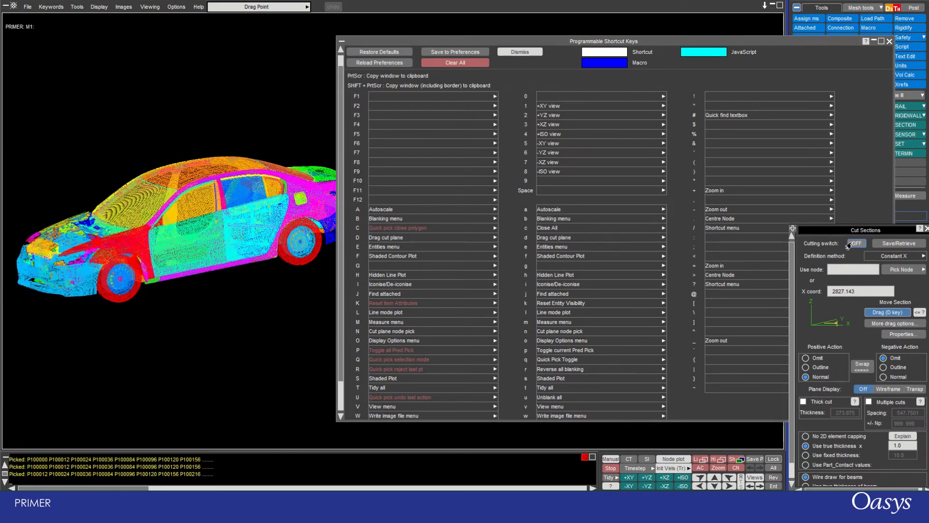
pyautogui.click(926, 230)
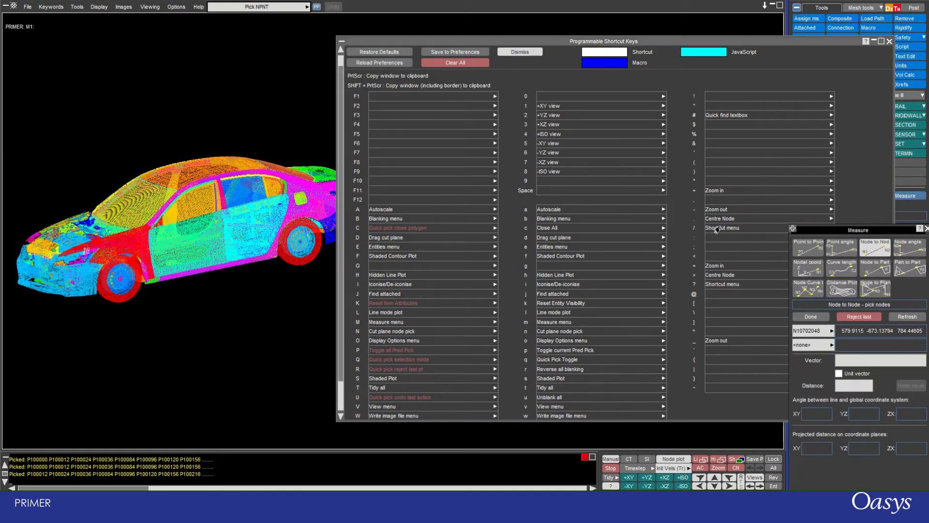
pyautogui.click(926, 231)
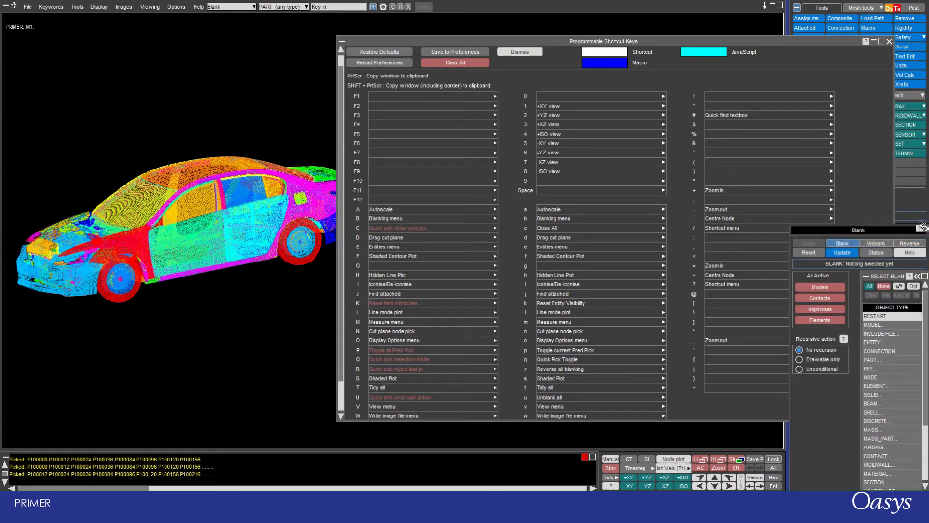
pyautogui.click(925, 230)
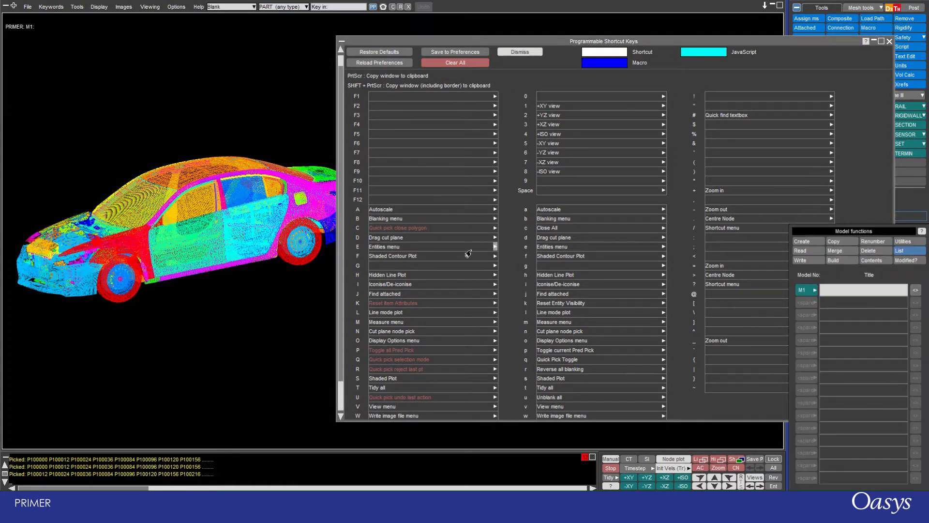
# Set the shell display to True smooth in the Display Options and show the car as a shaded plot
pyautogui.moveTo(563, 42); pyautogui.dragTo(529, 34)
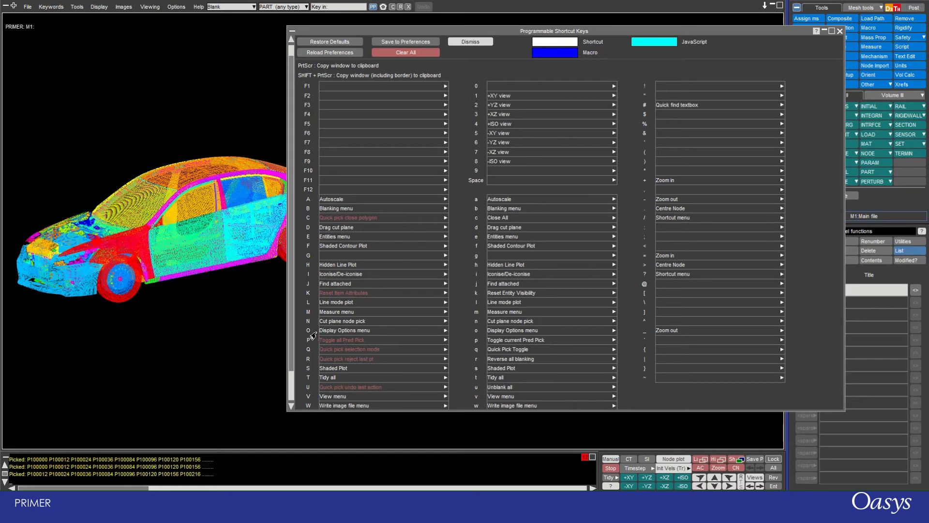
pyautogui.press('o')
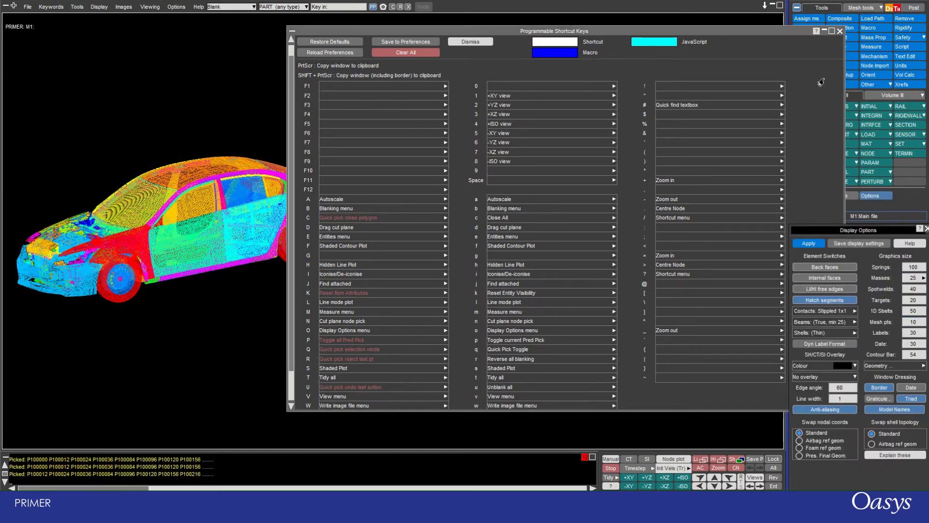
pyautogui.moveTo(767, 37); pyautogui.dragTo(607, 37)
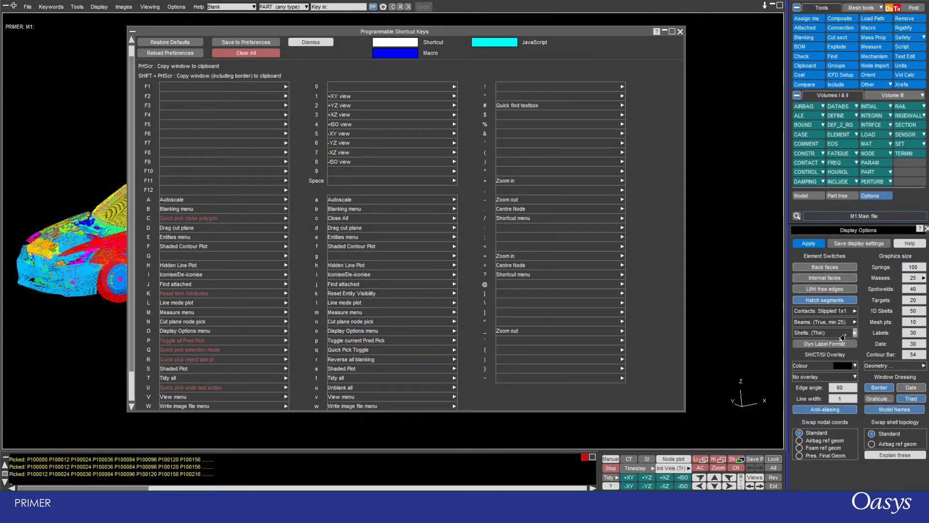
pyautogui.click(855, 332)
pyautogui.click(866, 364)
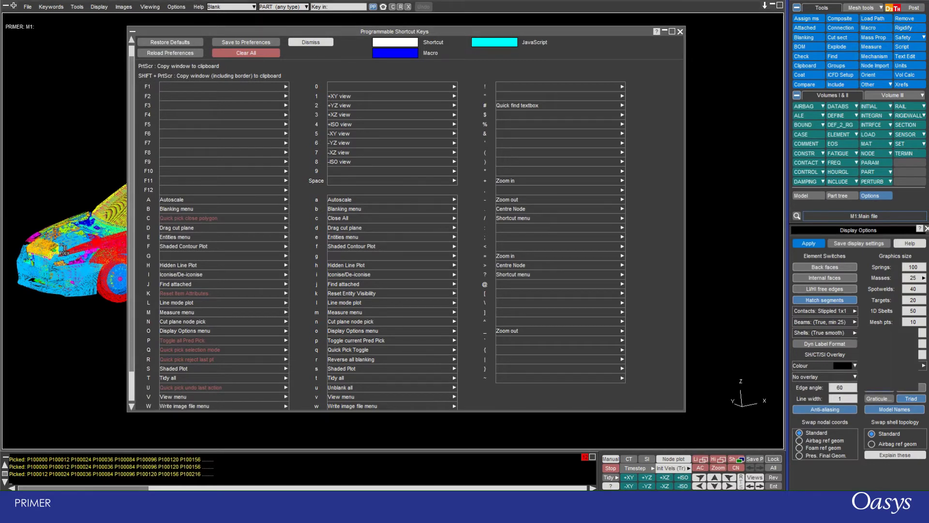
pyautogui.moveTo(66, 247); pyautogui.dragTo(80, 243)
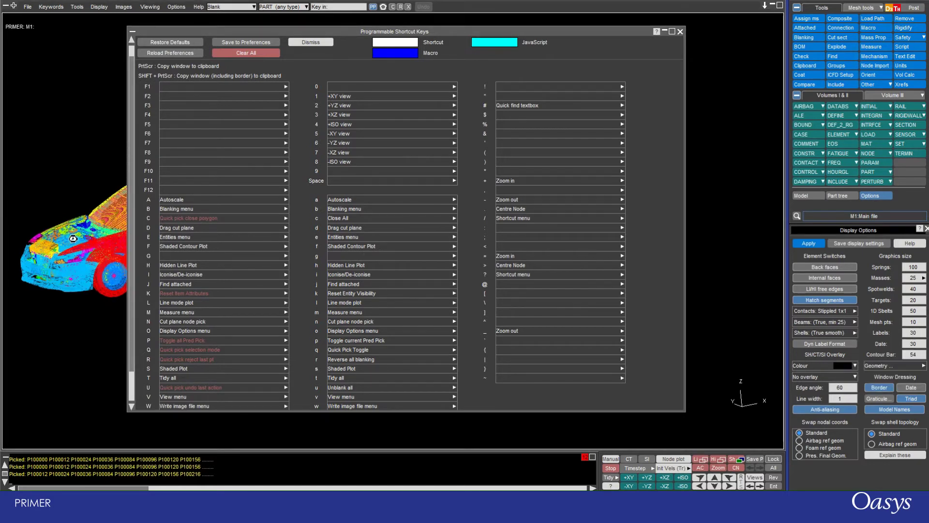
pyautogui.press('s')
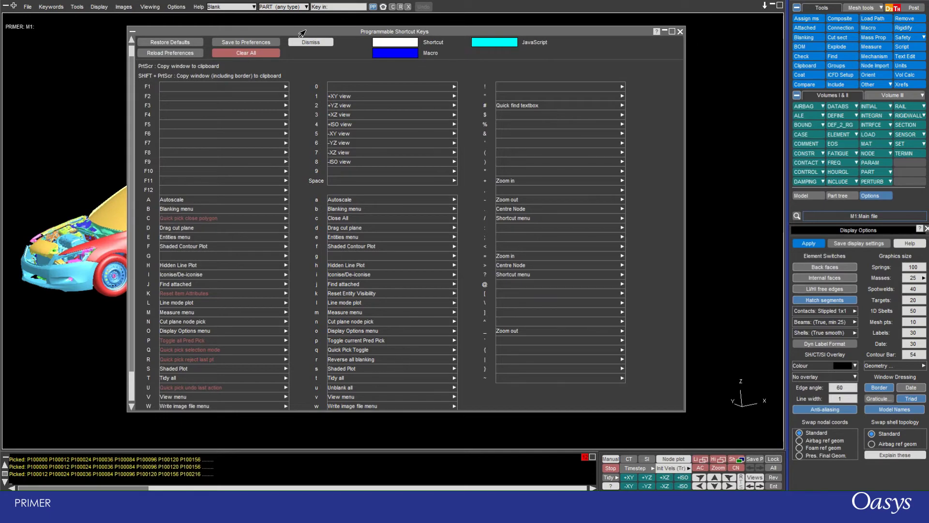
# Examine the shaded car's side doors and front end with the smooth true-thickness shells
pyautogui.moveTo(303, 31); pyautogui.dragTo(479, 29)
pyautogui.scroll(4, 226, 183)
pyautogui.keyDown('shift'); pyautogui.moveTo(190, 234); pyautogui.dragTo(290, 277); pyautogui.keyUp('shift')
pyautogui.keyDown('shift'); pyautogui.moveTo(193, 321); pyautogui.dragTo(145, 290); pyautogui.keyUp('shift')
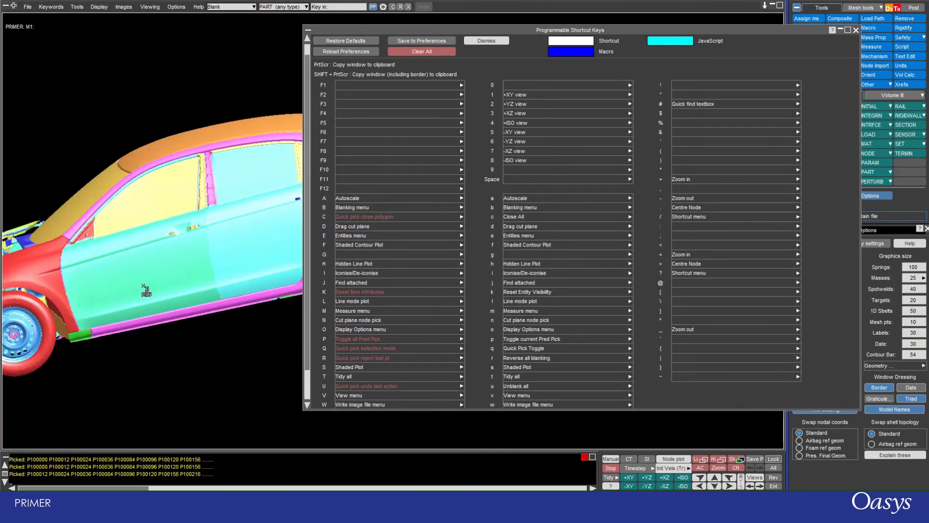
pyautogui.scroll(-3, 169, 254)
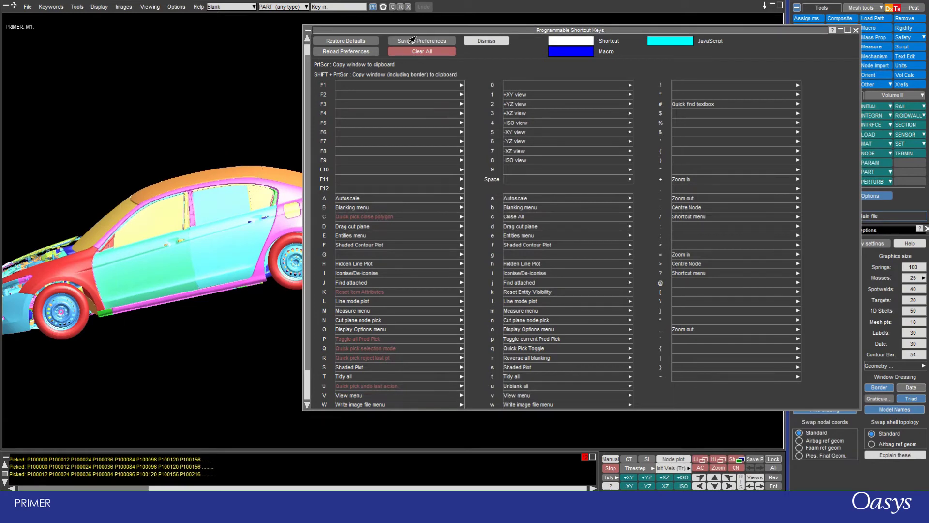
pyautogui.moveTo(597, 33); pyautogui.dragTo(414, 39)
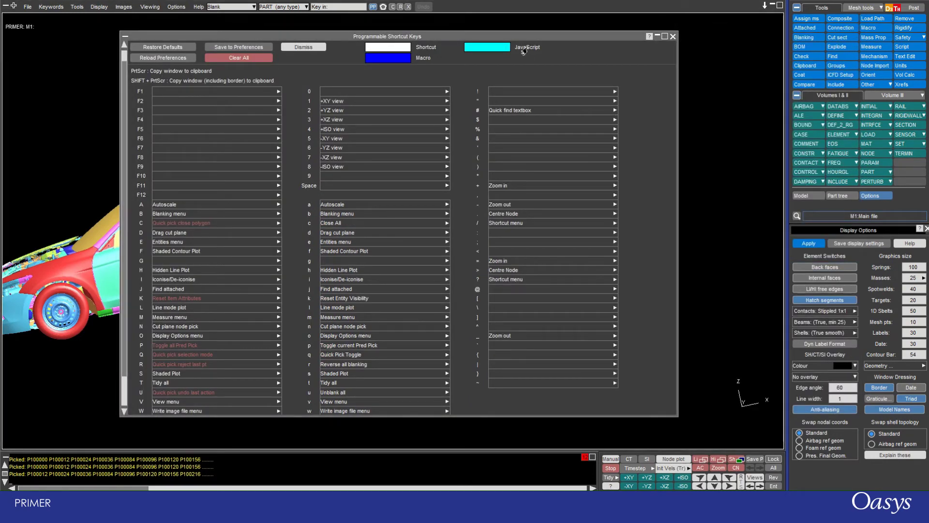
pyautogui.moveTo(530, 37); pyautogui.dragTo(637, 30)
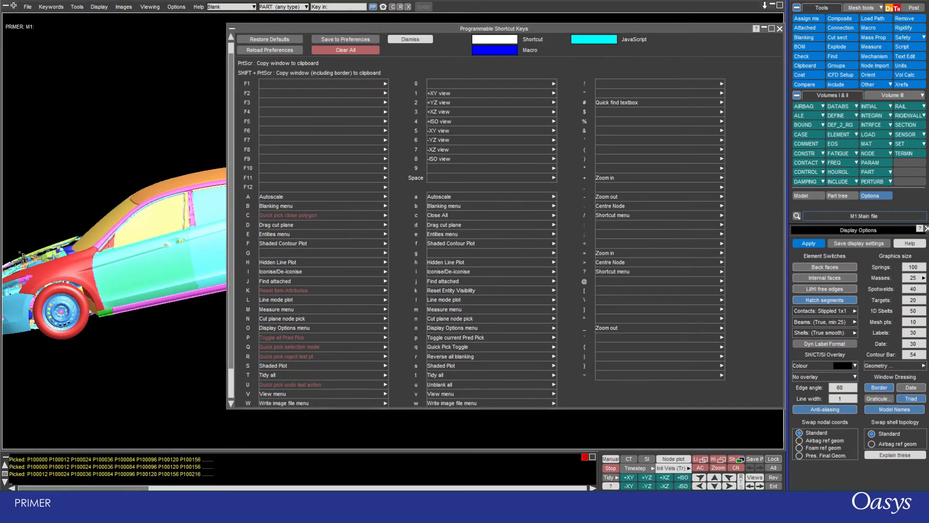
pyautogui.scroll(-3, 78, 193)
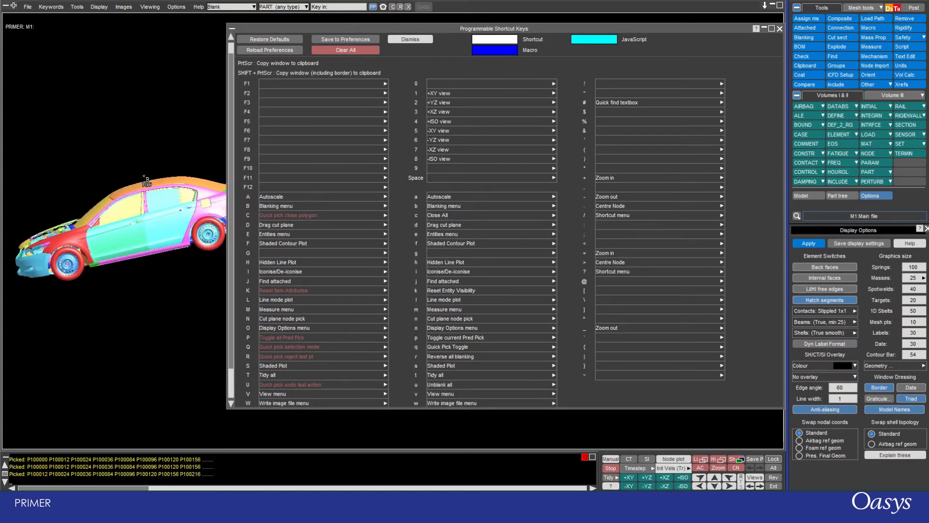
# Switch the quick pick method from polygon to rectangle picking and turn predictive picking off
pyautogui.moveTo(367, 31); pyautogui.dragTo(457, 39)
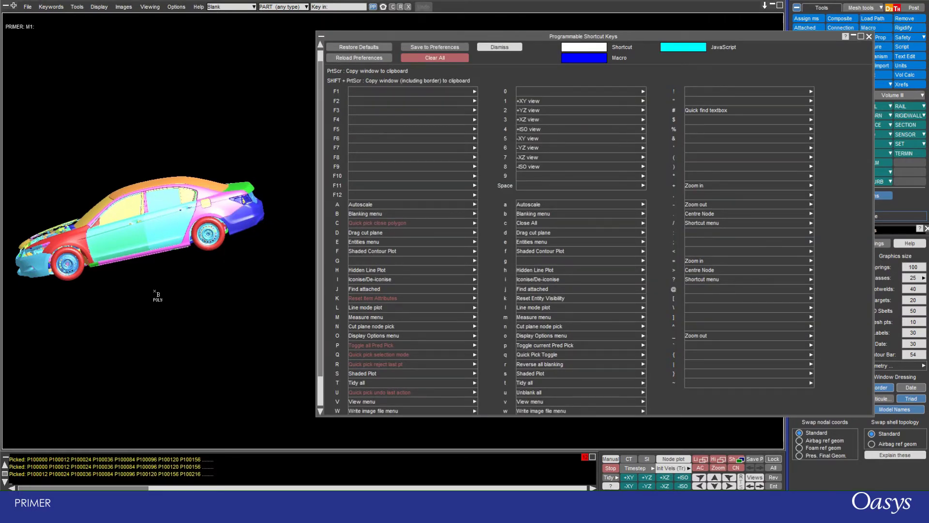
pyautogui.scroll(3, 155, 291)
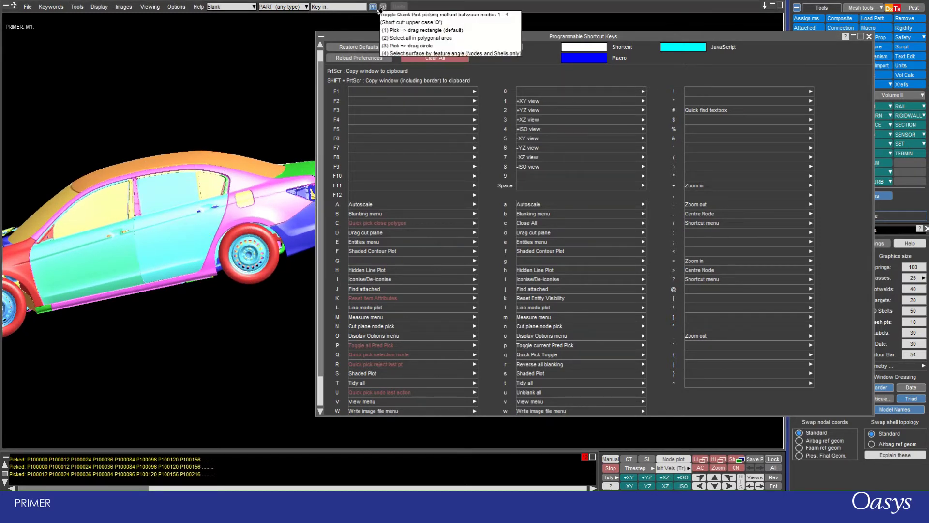
pyautogui.scroll(-3, 111, 190)
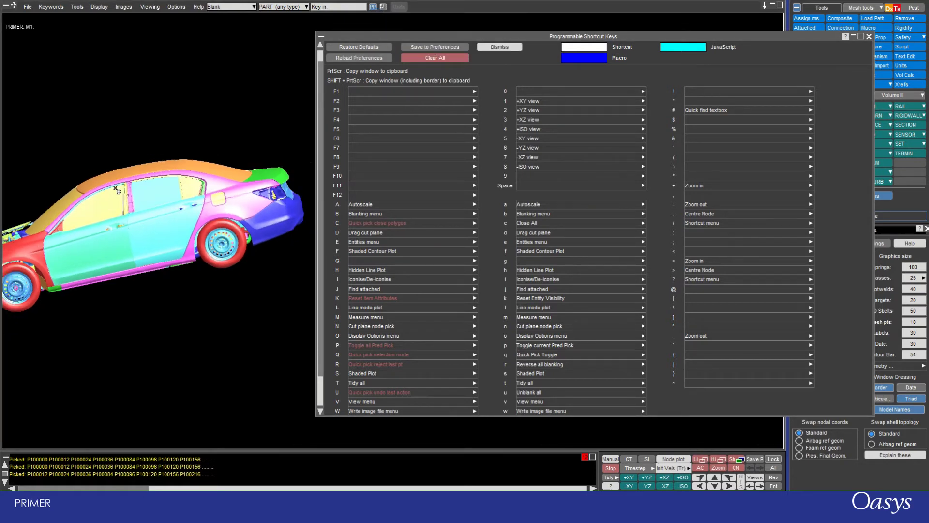
pyautogui.scroll(-3, 107, 187)
pyautogui.keyDown('shift'); pyautogui.moveTo(121, 220); pyautogui.dragTo(176, 224, button='middle'); pyautogui.keyUp('shift')
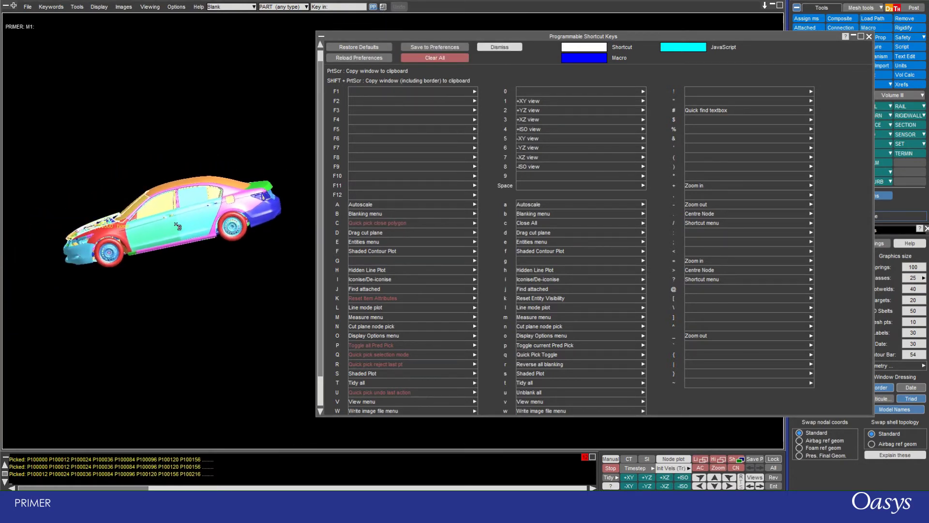
pyautogui.scroll(3, 172, 206)
pyautogui.moveTo(175, 207); pyautogui.dragTo(168, 231)
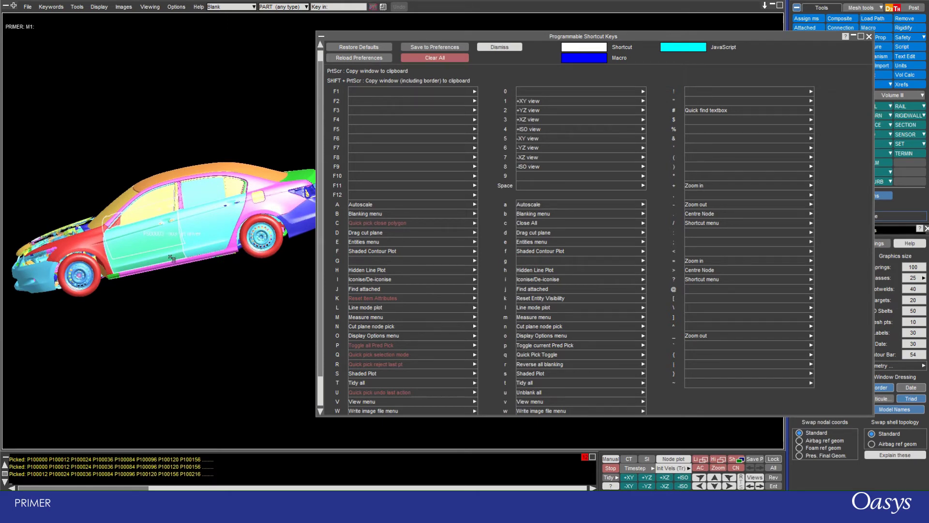
pyautogui.scroll(-1, 165, 88)
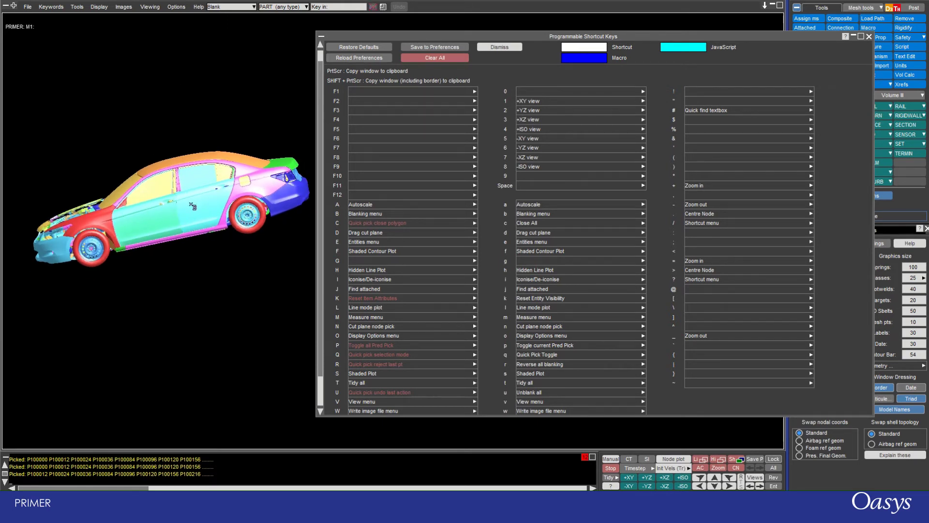
# Blank the rear side door panel, the nearest duplicate part M1/P900001 at the front door, and the front door panel P500003
pyautogui.click(224, 211)
pyautogui.click(130, 218)
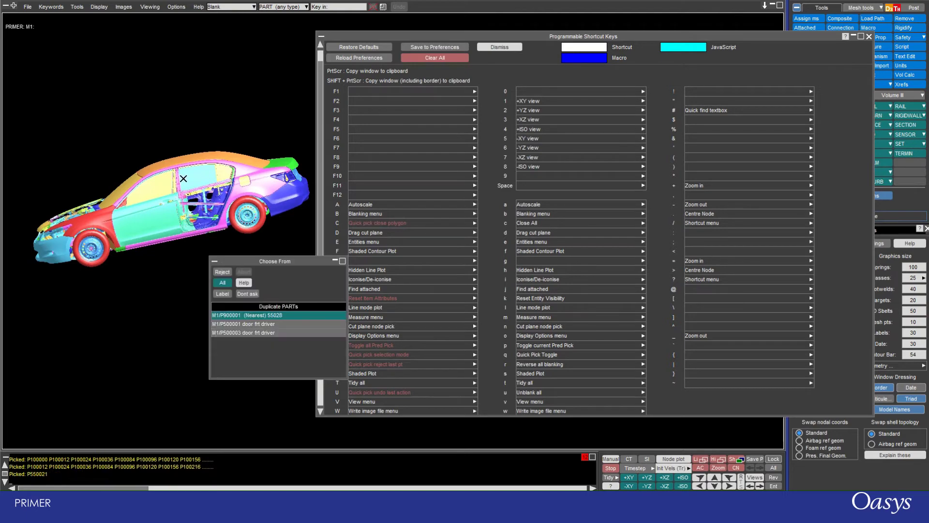
pyautogui.click(223, 315)
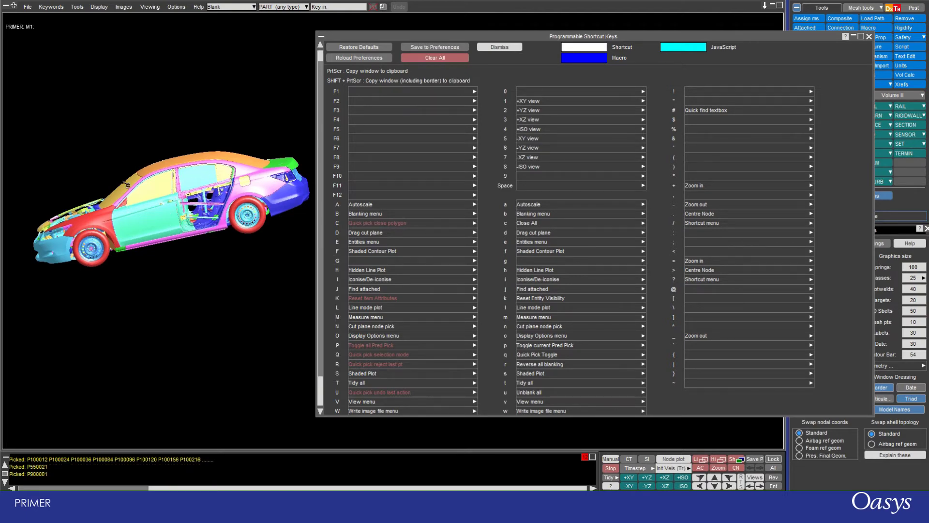
pyautogui.scroll(4, 127, 186)
pyautogui.click(152, 289)
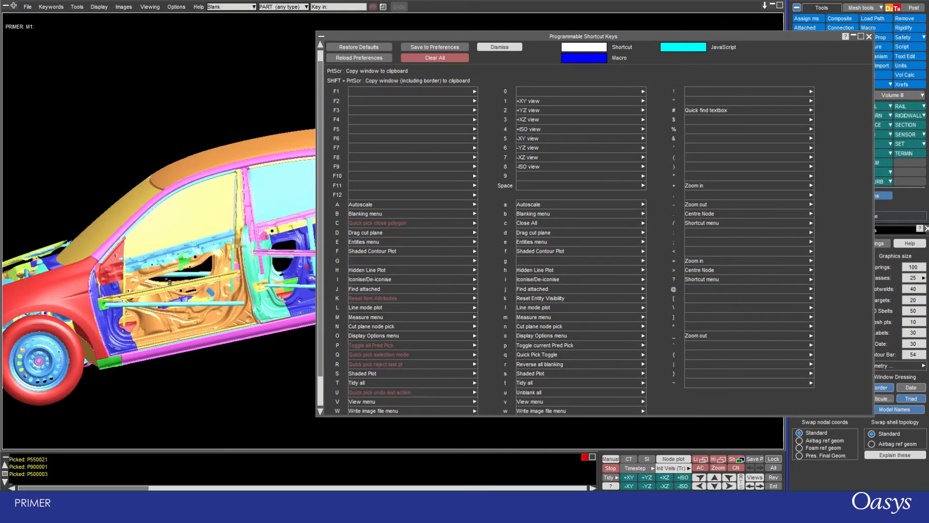
# Toggle predictive picking on over the exposed door parts and turn it off again
pyautogui.press('p')
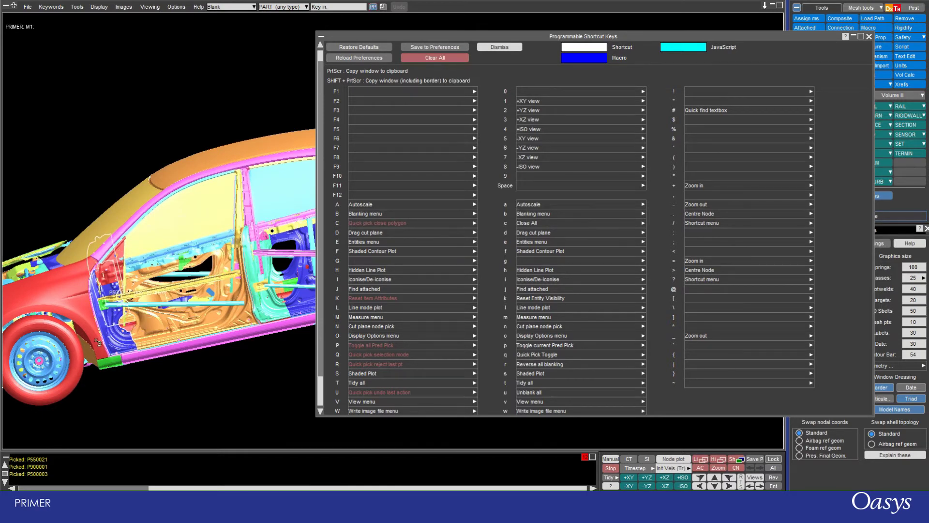
pyautogui.press('p')
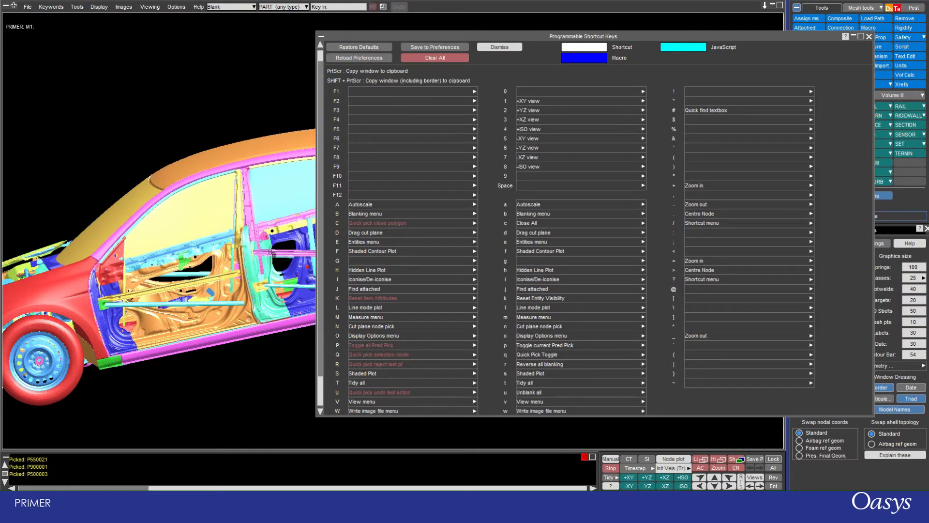
pyautogui.scroll(-3, 152, 199)
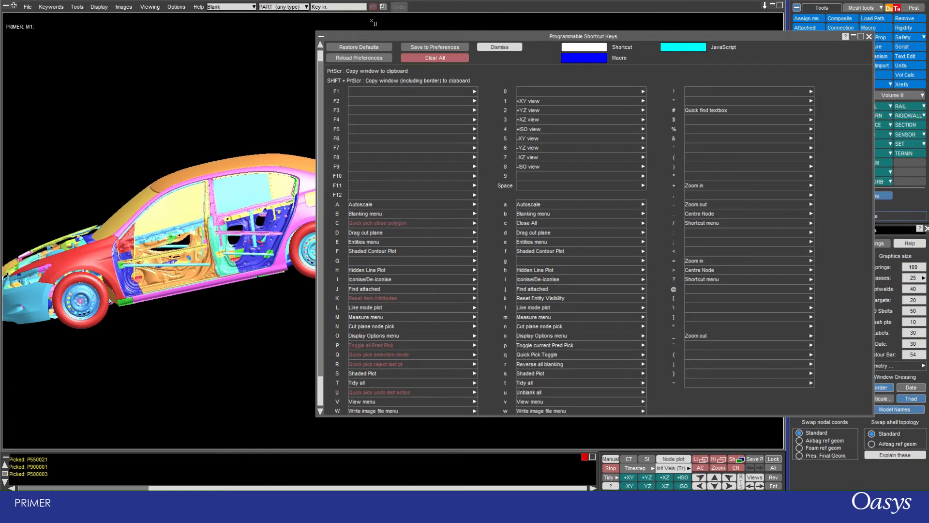
# Switch quick picking to polygon mode and draw a closed three-point polygon in the empty space above the car
pyautogui.moveTo(127, 148); pyautogui.dragTo(81, 115)
pyautogui.hotkey('shift', 'q')
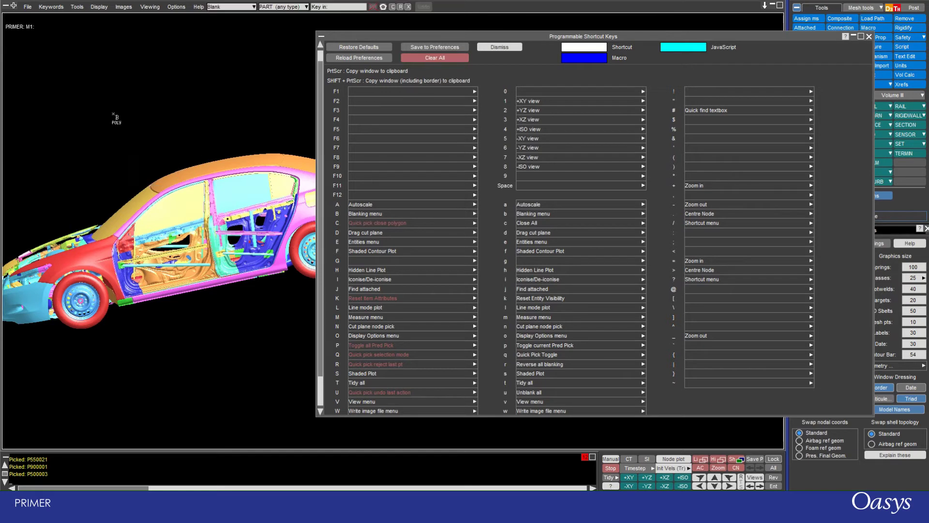
pyautogui.click(101, 104)
pyautogui.click(83, 147)
pyautogui.click(161, 139)
pyautogui.hotkey('shift', 'c')
# Sketch an open five-point selection polygon above the car and undo its last three points
pyautogui.click(115, 83)
pyautogui.click(78, 146)
pyautogui.click(193, 136)
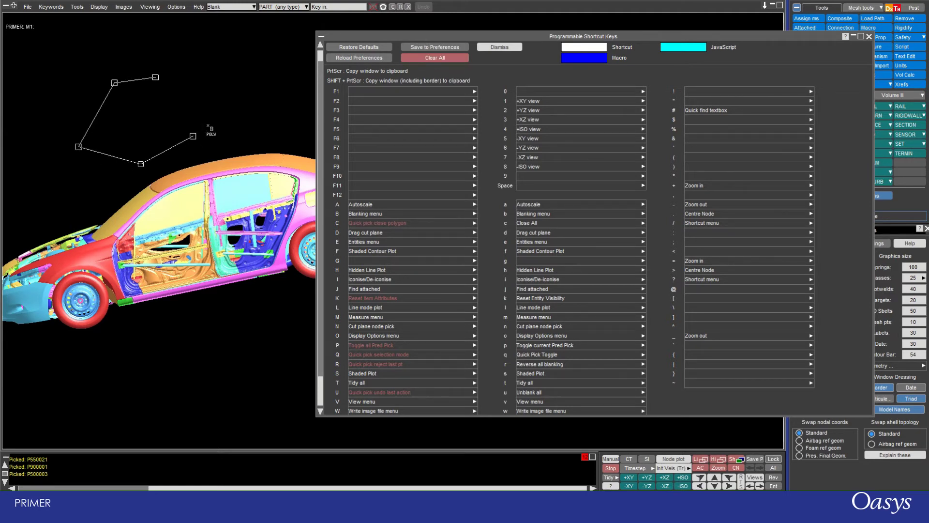
pyautogui.hotkey('shift', 'u')
pyautogui.hotkey('shift', 'u')
pyautogui.hotkey('shift', 'u')
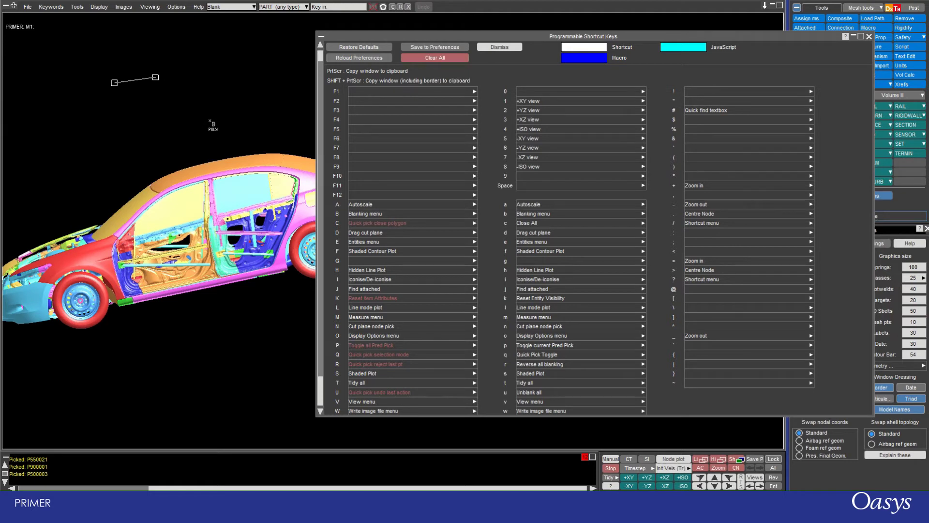
# Add four more polygon points around the car's roof, undo them, and reject the last remaining point
pyautogui.click(78, 172)
pyautogui.click(258, 125)
pyautogui.click(240, 71)
pyautogui.click(212, 40)
pyautogui.hotkey('shift', 'u')
pyautogui.hotkey('shift', 'u')
pyautogui.hotkey('shift', 'u')
pyautogui.hotkey('shift', 'u')
pyautogui.hotkey('shift', 'r')
# Iconise the Programmable Shortcut Keys window and narrow the graphics window to about half its width
pyautogui.press('o')
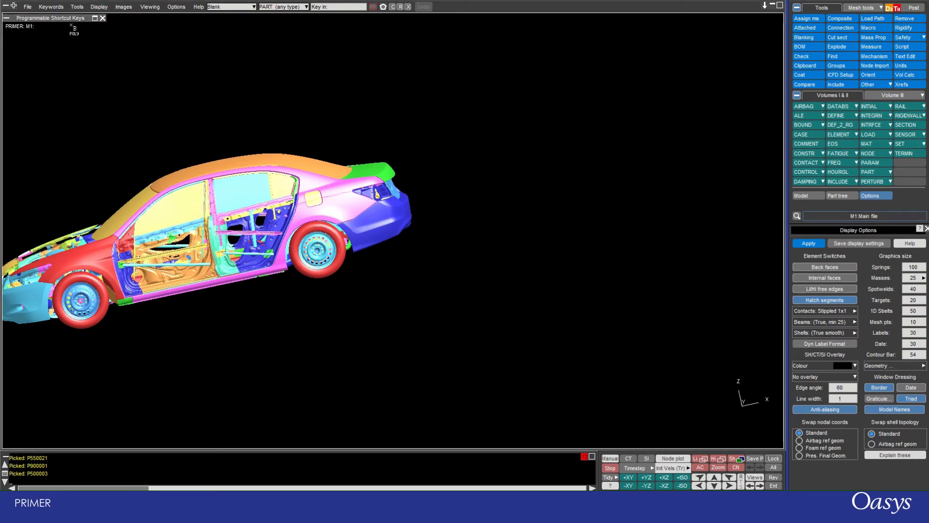
pyautogui.press('i')
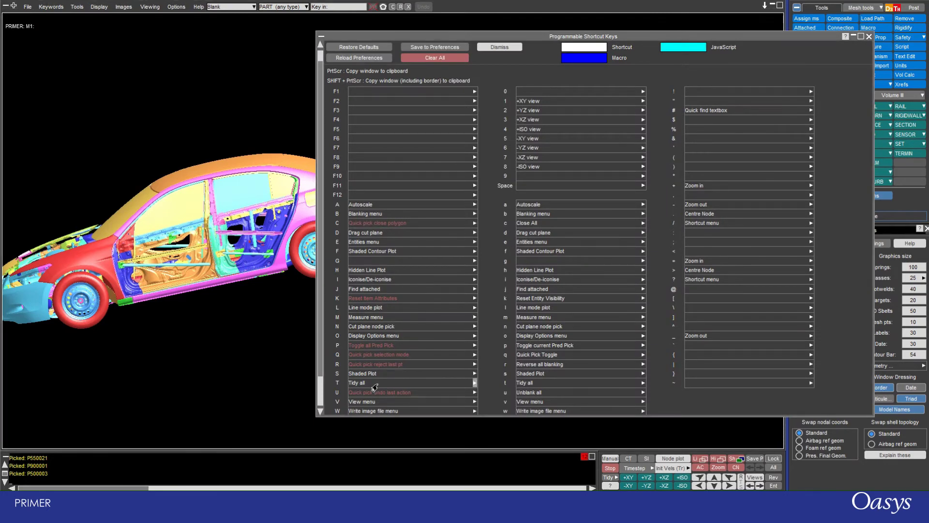
pyautogui.press('i')
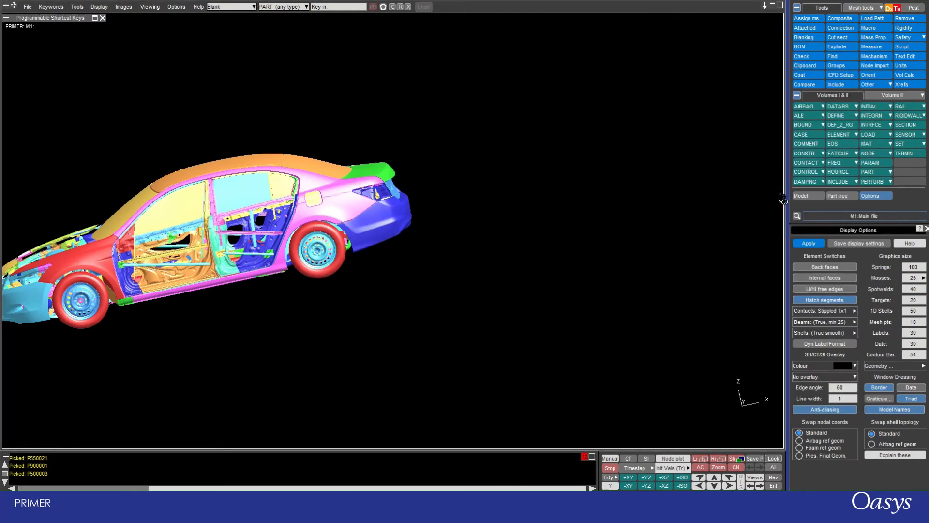
pyautogui.moveTo(780, 193); pyautogui.dragTo(406, 193)
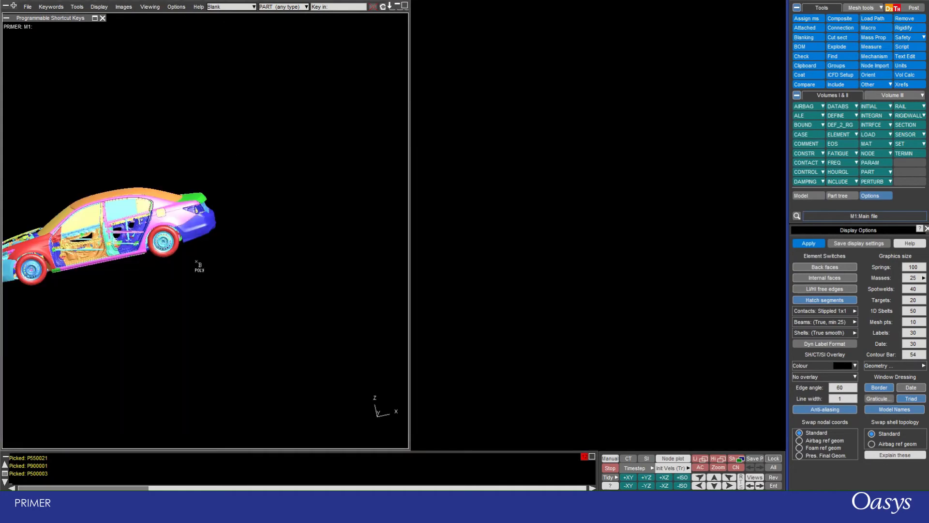
# Restore the graphics window to full width and de-iconise the Programmable Shortcut Keys window
pyautogui.press('i')
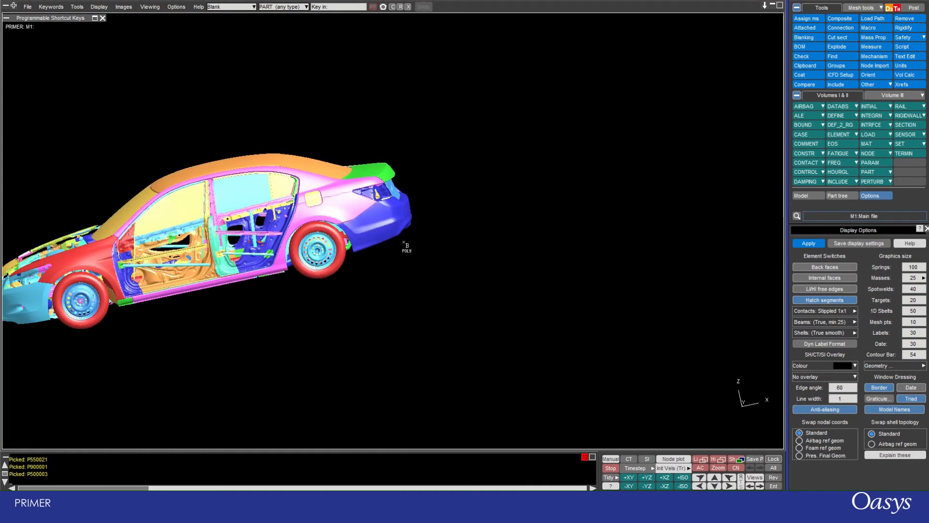
pyautogui.press('i')
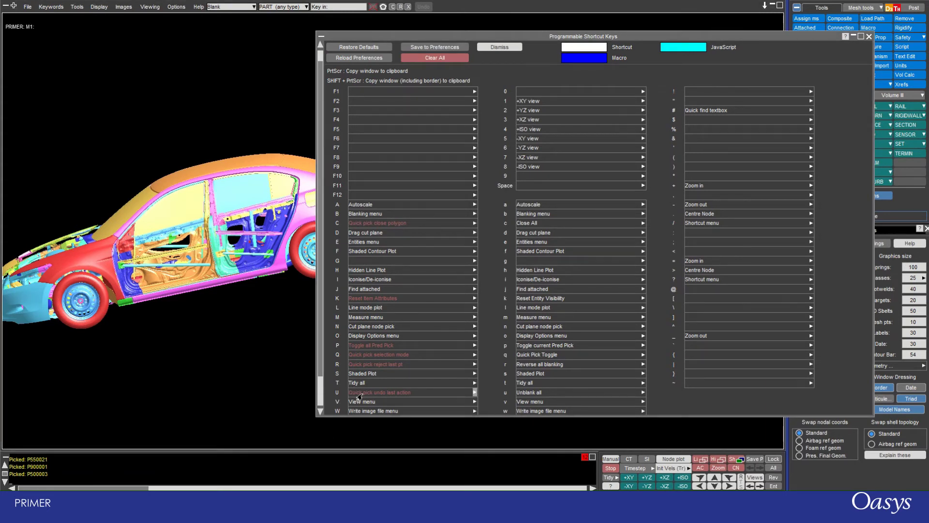
pyautogui.scroll(-3, 189, 261)
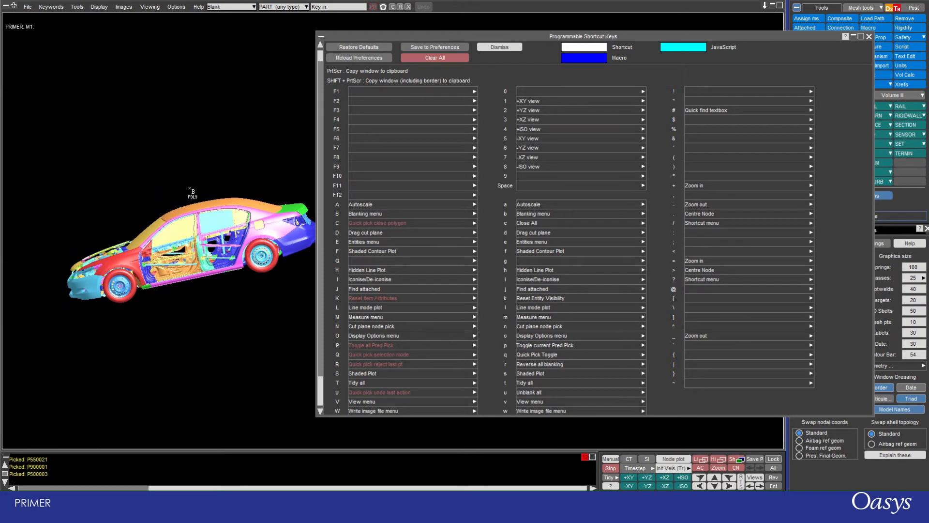
# Blank the car's cabin and rear parts by enclosing them in a closed five-point quick-pick polygon
pyautogui.click(183, 183)
pyautogui.click(166, 247)
pyautogui.click(294, 319)
pyautogui.click(283, 201)
pyautogui.click(200, 173)
pyautogui.click(183, 183)
# Draw a closed four-point quick-pick polygon around the car's front wheel to blank the enclosed parts
pyautogui.click(113, 256)
pyautogui.click(123, 320)
pyautogui.click(188, 286)
pyautogui.click(128, 240)
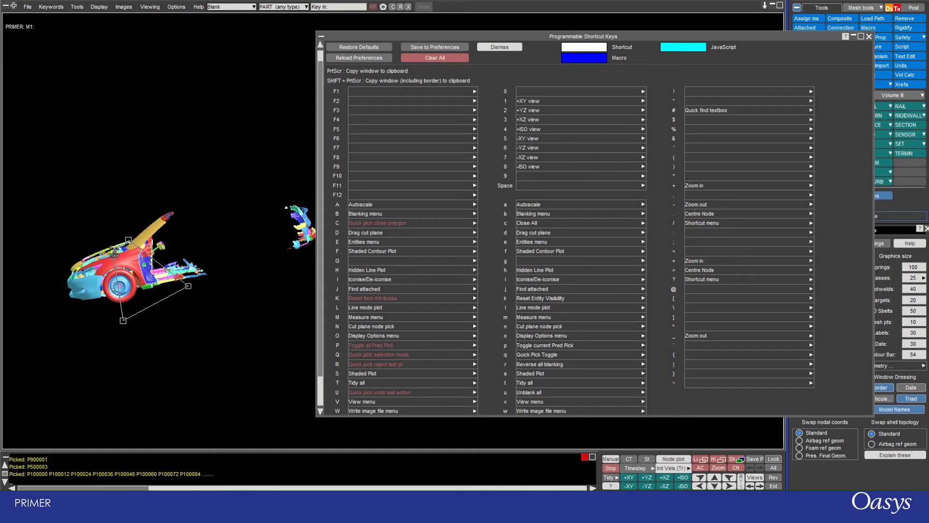
pyautogui.click(114, 253)
# Undo the polygon blanking on the car's front, cabin and rear
pyautogui.hotkey('shift', 'u')
pyautogui.scroll(-5, 100, 178)
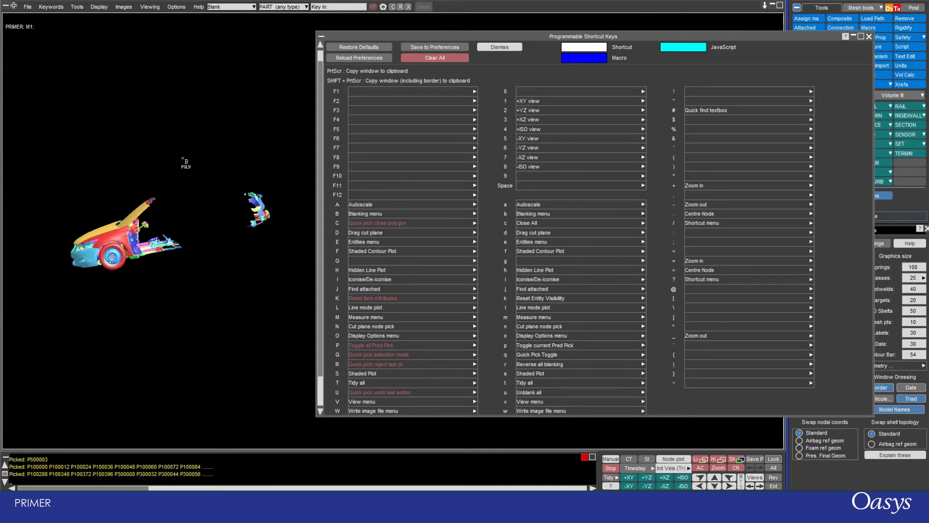
pyautogui.press('u')
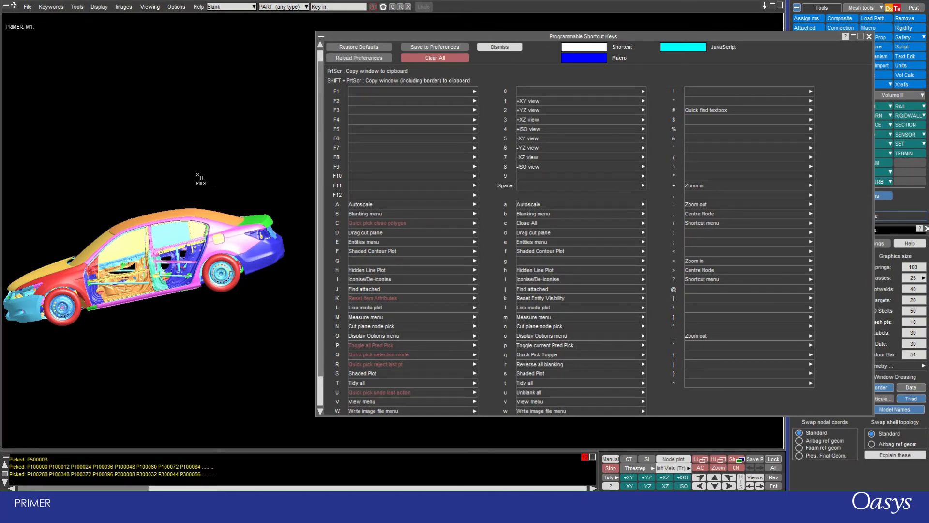
# Blank an area of the car's side, undo all remaining quick-pick blanking, and autoscale the view
pyautogui.moveTo(104, 194); pyautogui.dragTo(178, 269)
pyautogui.press('u')
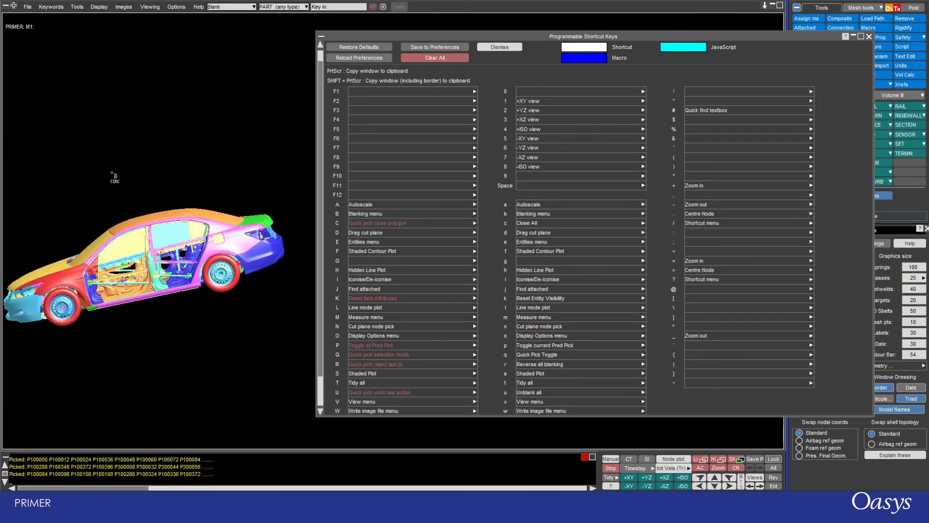
pyautogui.hotkey('shift', 'u')
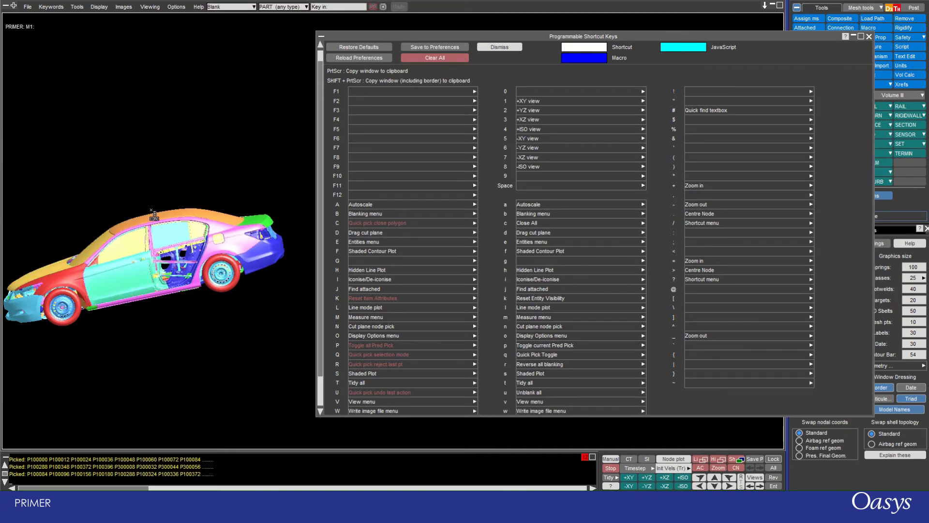
pyautogui.hotkey('shift', 'u')
pyautogui.hotkey('shift', 'u')
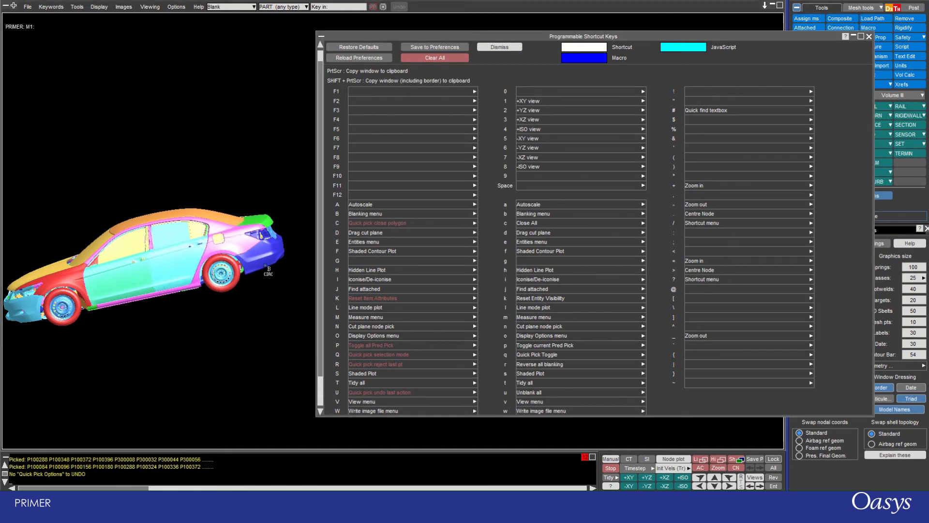
pyautogui.press('a')
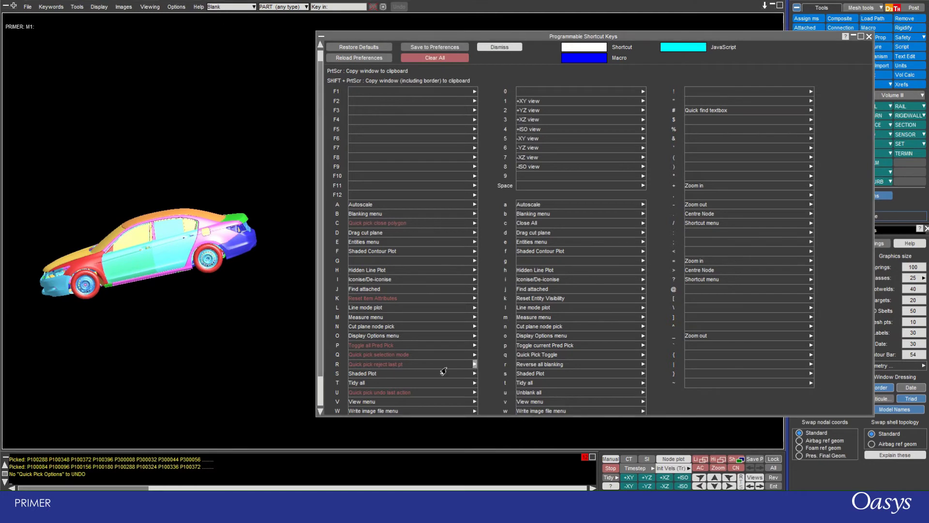
# Open the view management menu followed by the image capture menu, and move the Programmable Shortcut Keys window clear of it
pyautogui.click(753, 479)
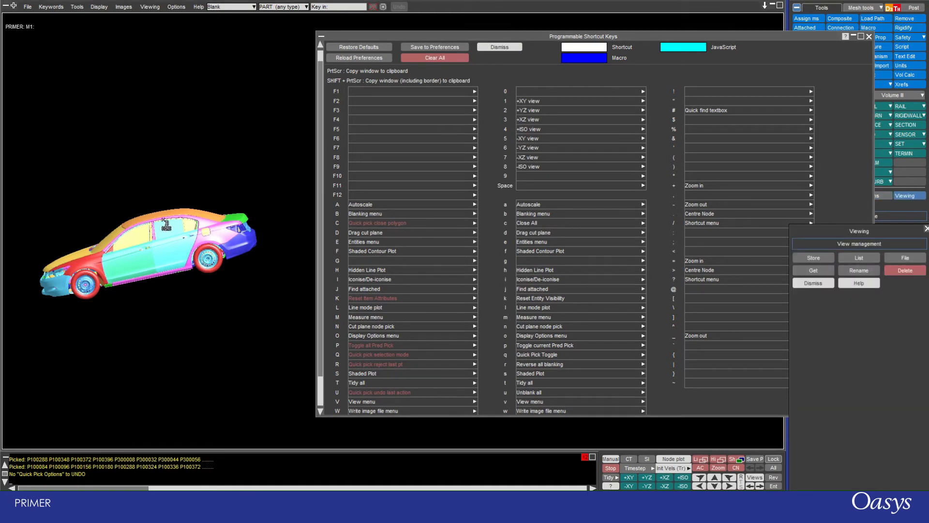
pyautogui.press('w')
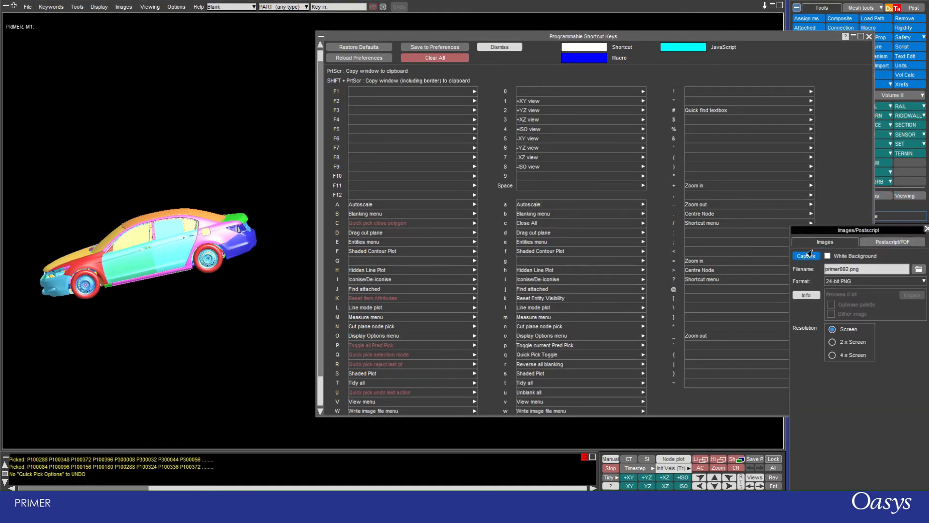
pyautogui.moveTo(762, 38); pyautogui.dragTo(627, 8)
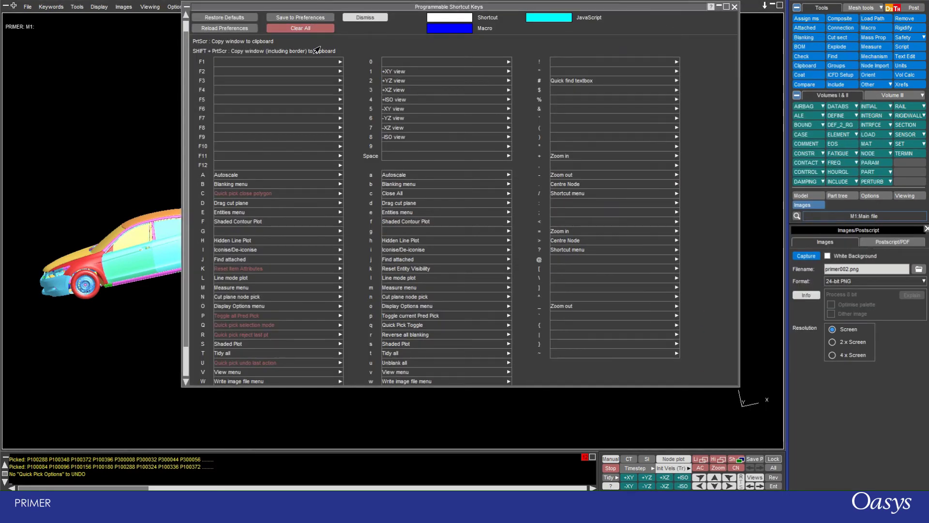
pyautogui.moveTo(318, 9); pyautogui.dragTo(316, 53)
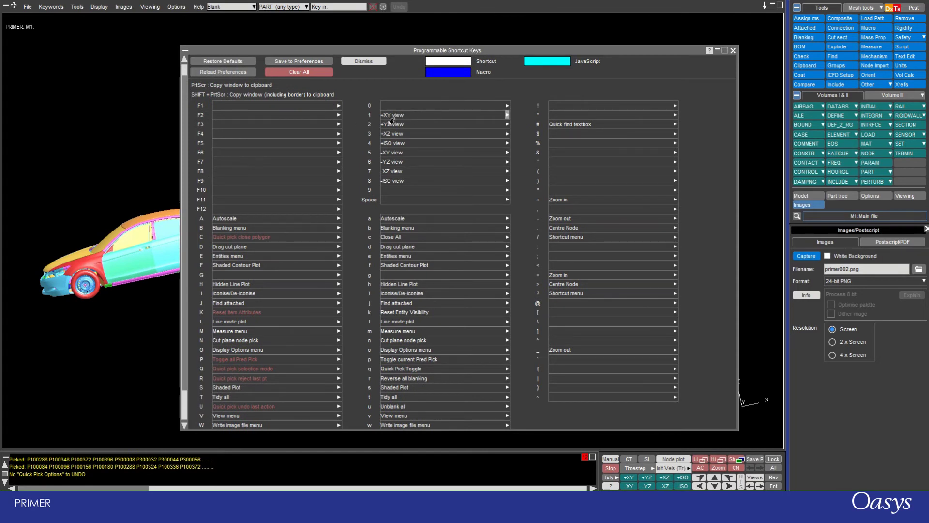
# Show the car in the +XY, +YZ, +XZ and +ISO views in turn
pyautogui.click(629, 478)
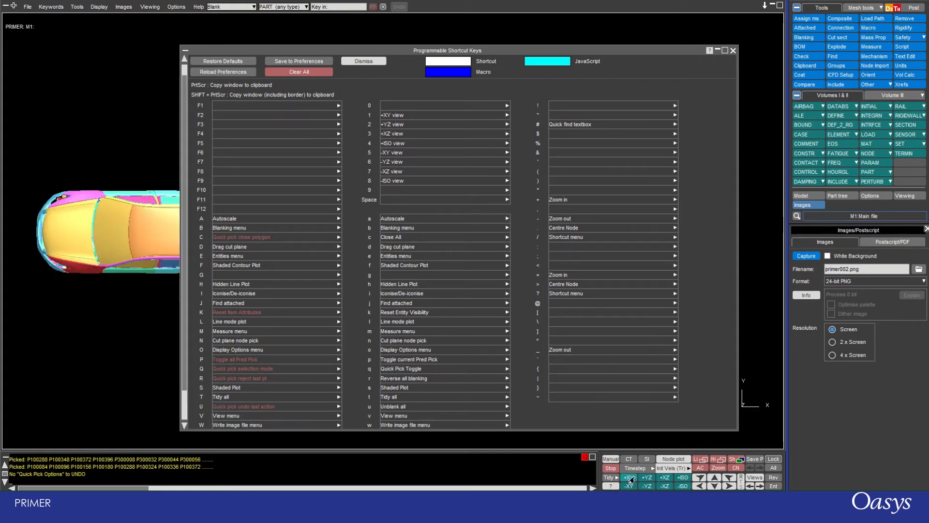
pyautogui.click(647, 478)
pyautogui.click(664, 478)
pyautogui.click(680, 479)
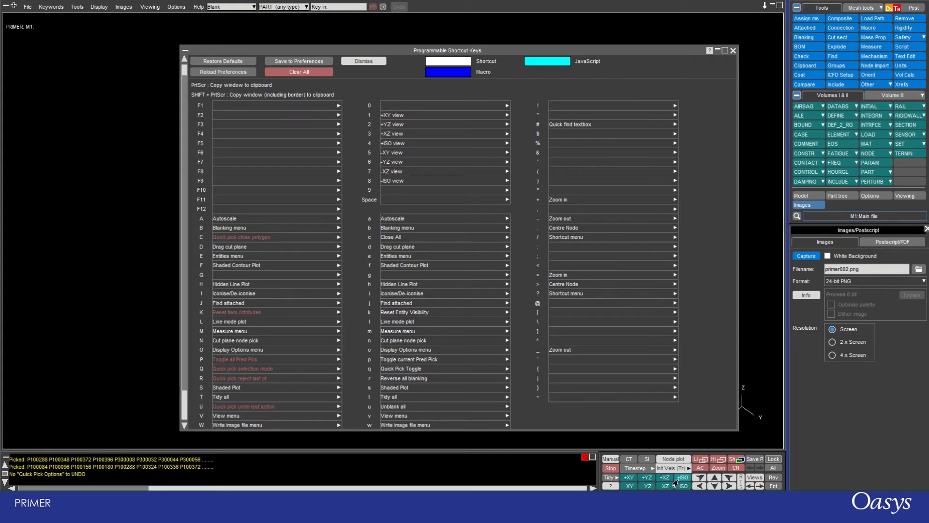
# Iconise the Programmable Shortcut Keys window and cycle the car through all eight preset views, ending on -ISO
pyautogui.press('i')
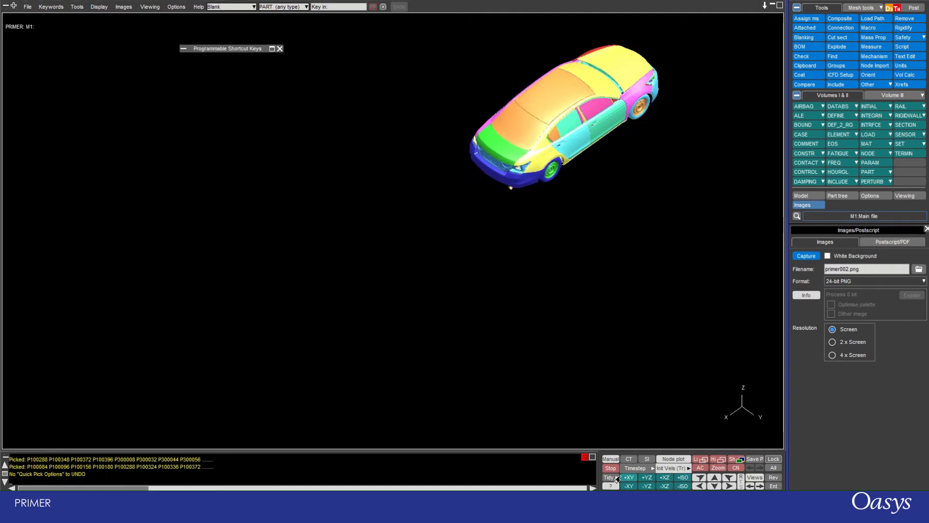
pyautogui.press('1')
pyautogui.press('2')
pyautogui.press('3')
pyautogui.press('4')
pyautogui.press('5')
pyautogui.press('6')
pyautogui.press('7')
pyautogui.press('8')
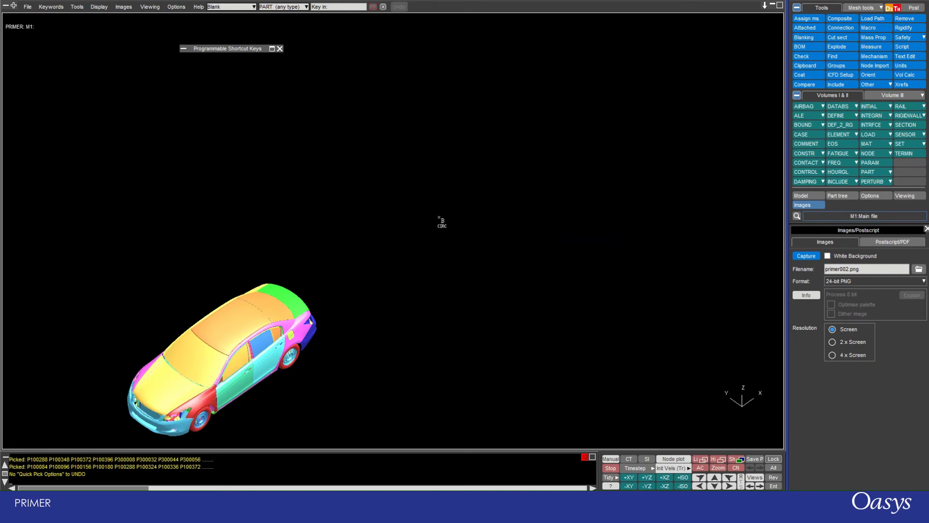
# Autoscale the car and cycle through the preset views again from +XY to -XZ
pyautogui.press('a')
pyautogui.press('1')
pyautogui.press('2')
pyautogui.press('3')
pyautogui.press('4')
pyautogui.press('5')
pyautogui.press('6')
pyautogui.press('7')
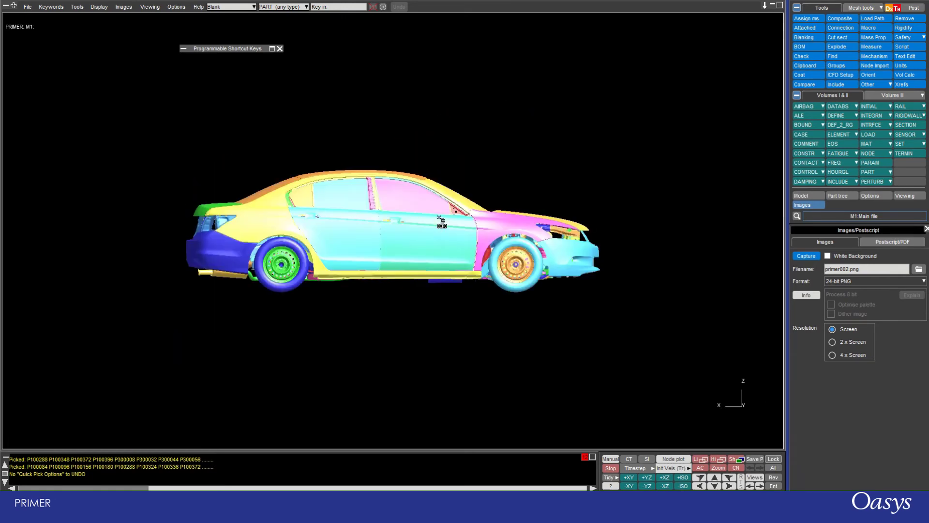
# Reopen the Programmable Shortcut Keys window, move it aside, and frame the car beside it
pyautogui.press('t')
pyautogui.press('/')
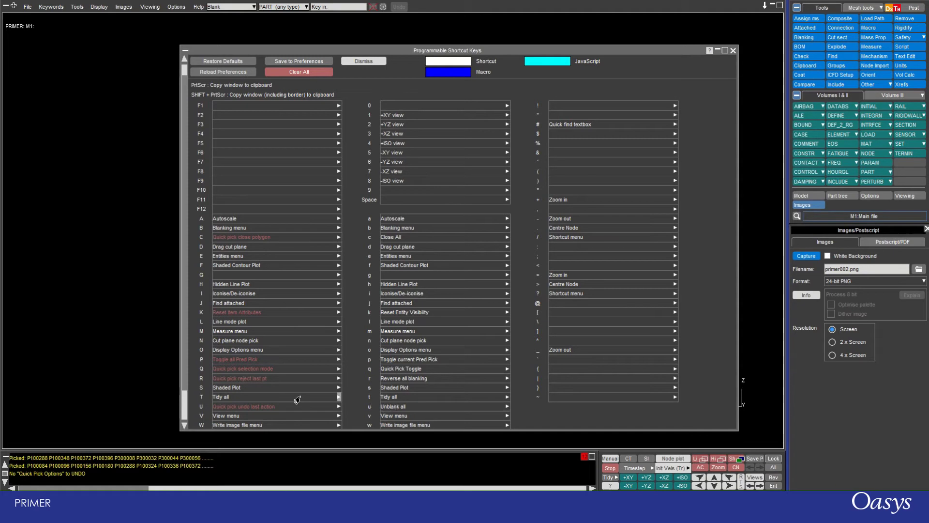
pyautogui.moveTo(485, 52); pyautogui.dragTo(658, 39)
pyautogui.scroll(-5, 144, 189)
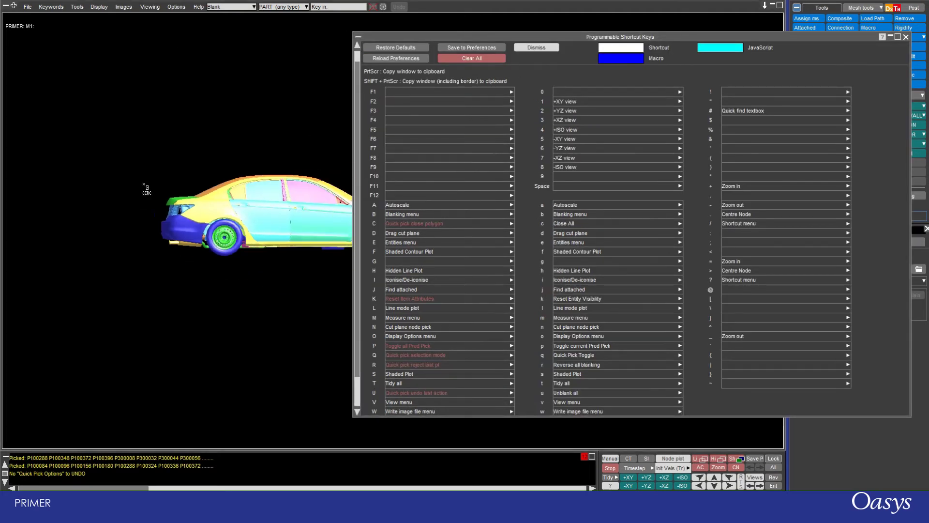
pyautogui.keyDown('shift'); pyautogui.moveTo(196, 151); pyautogui.dragTo(120, 158, button='middle'); pyautogui.keyUp('shift')
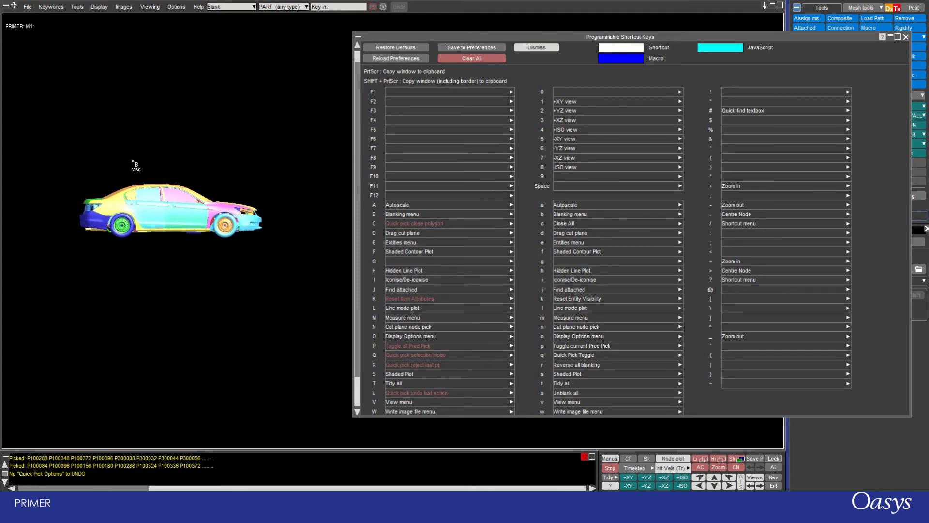
pyautogui.scroll(5, 129, 170)
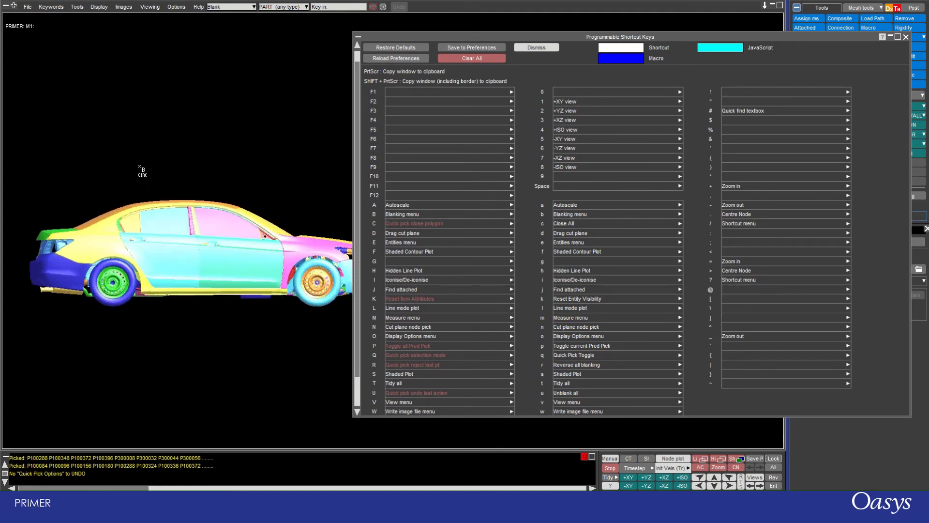
pyautogui.moveTo(188, 213); pyautogui.dragTo(182, 181, button='middle')
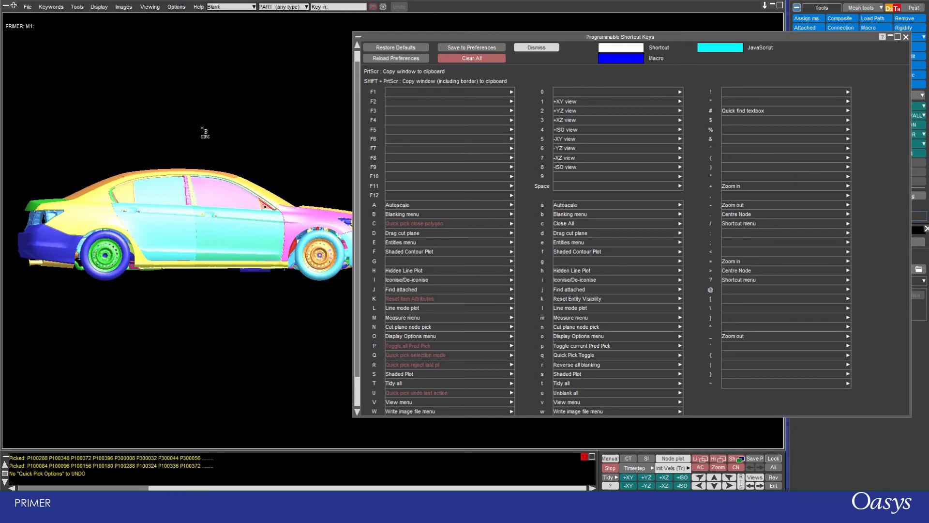
# Close all open windows and open the DISCRETE element, Material and LOAD_BODY menus
pyautogui.press('c')
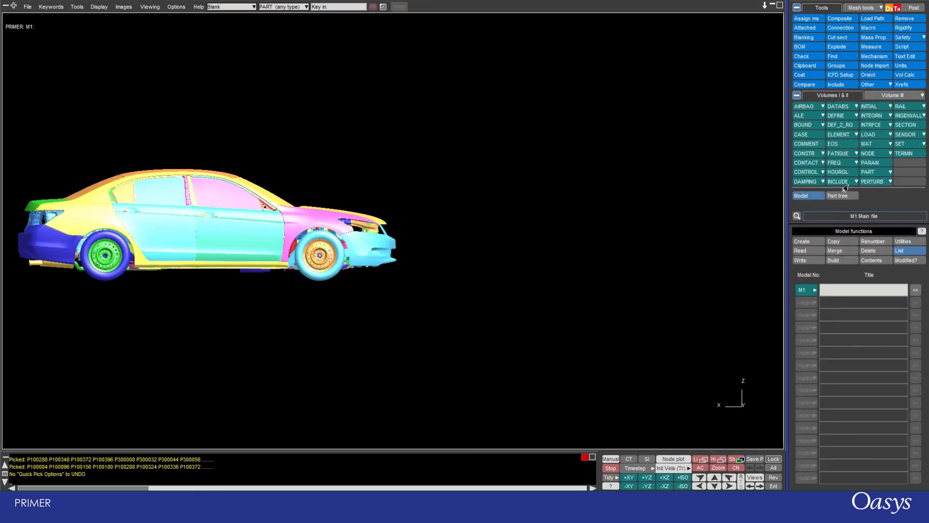
pyautogui.click(839, 134)
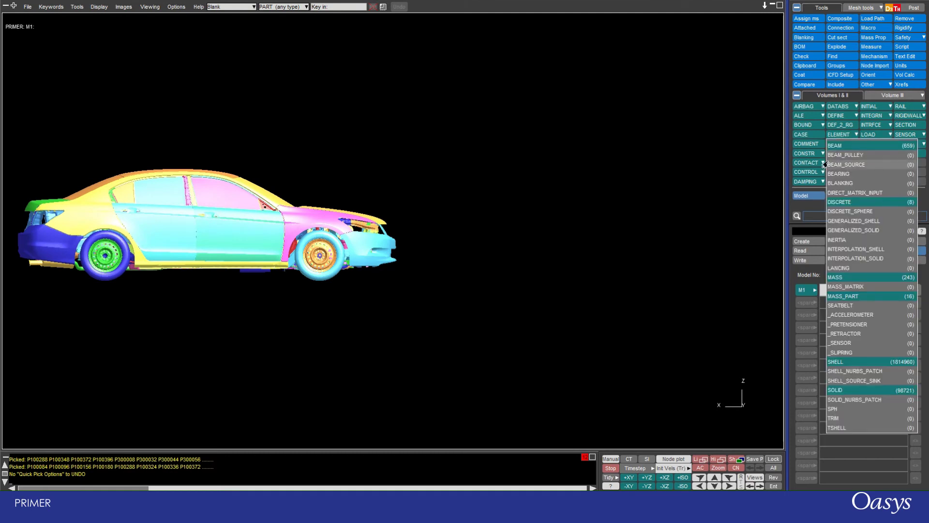
pyautogui.click(843, 203)
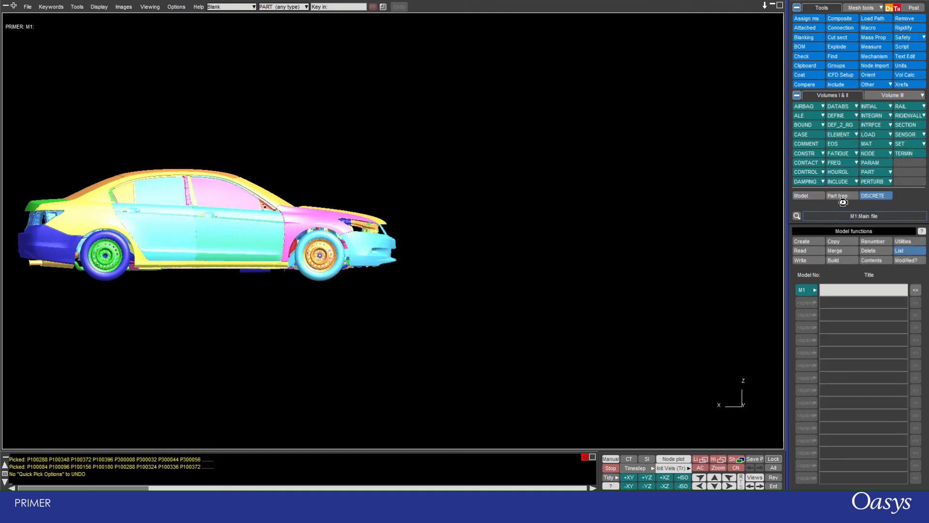
pyautogui.click(869, 143)
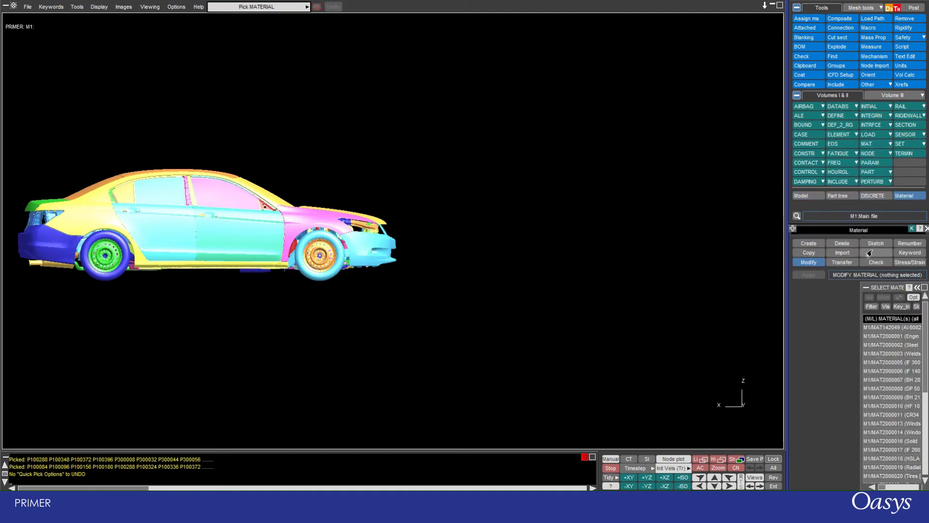
pyautogui.click(867, 136)
pyautogui.click(764, 213)
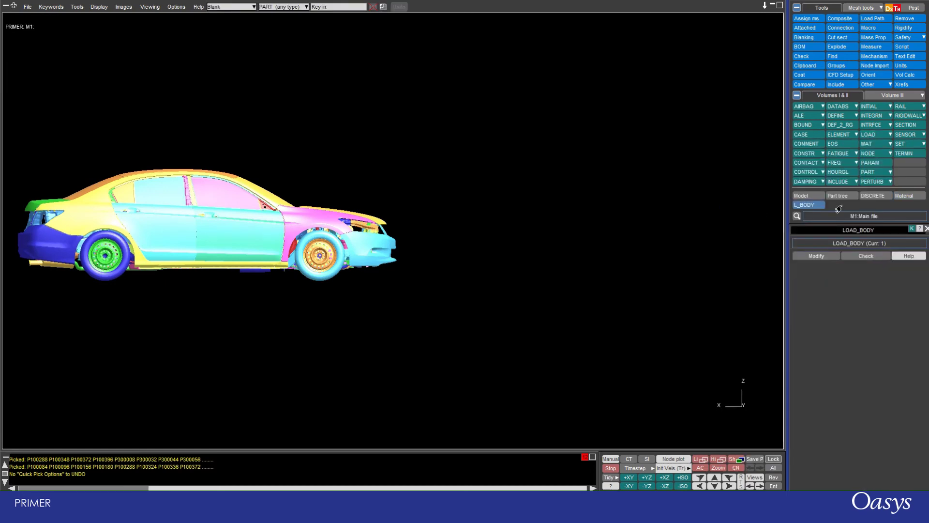
# Open the Entities window and the shortcut menu alongside the other open menus
pyautogui.scroll(-3, 612, 201)
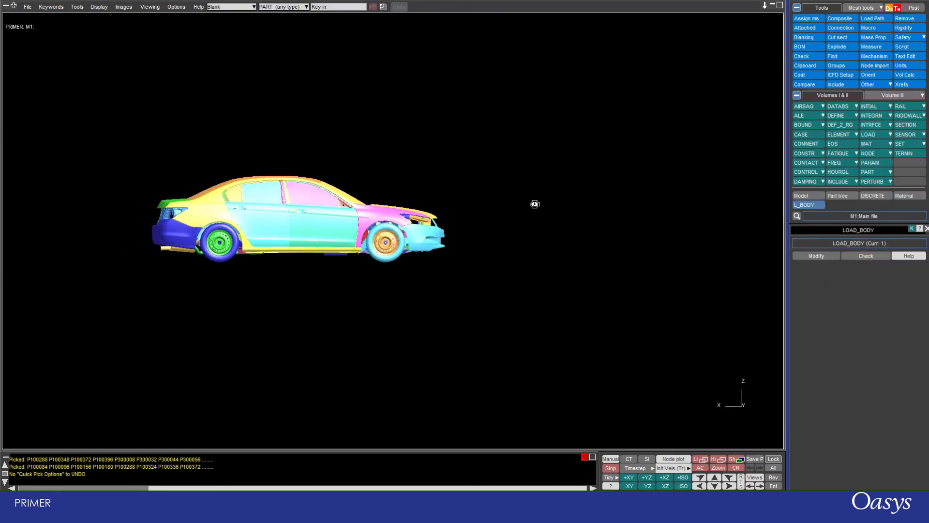
pyautogui.press('e')
pyautogui.press('/')
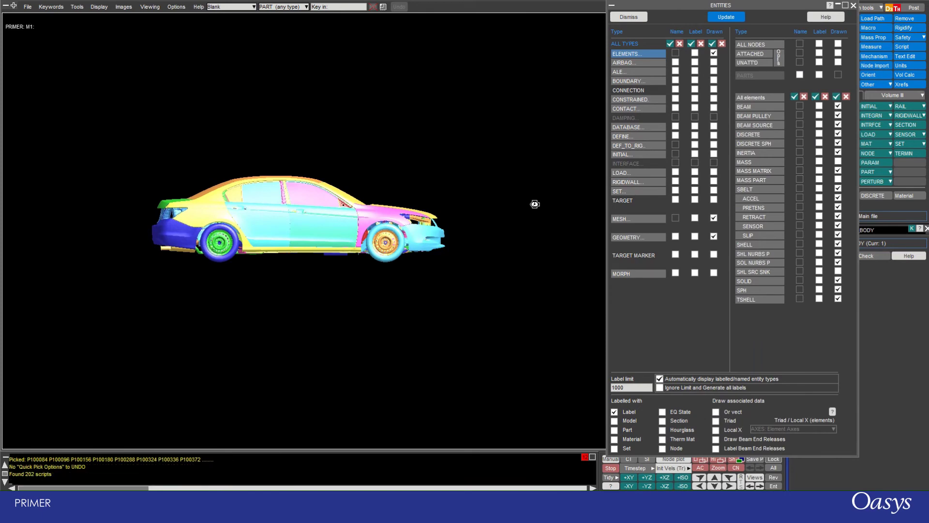
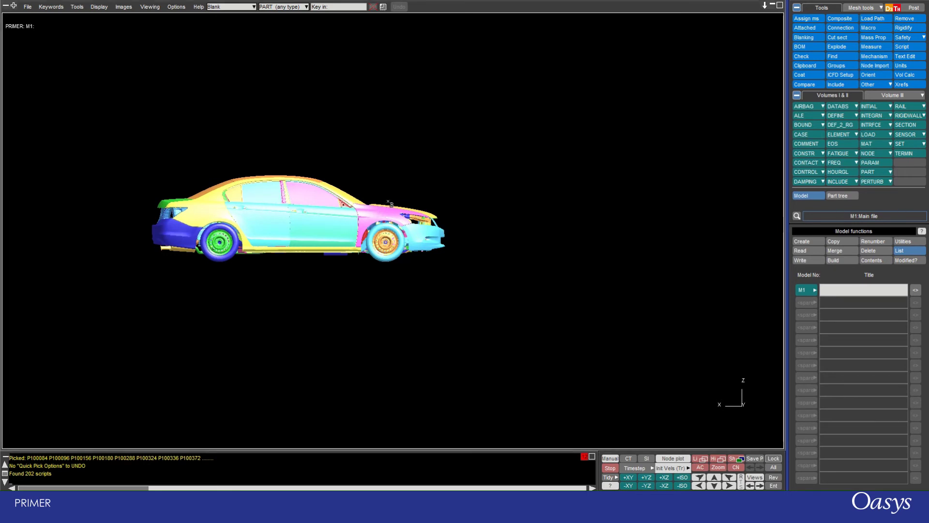
# Open the Orient tool in Translate mode and select model M1 as the object to move
pyautogui.click(870, 76)
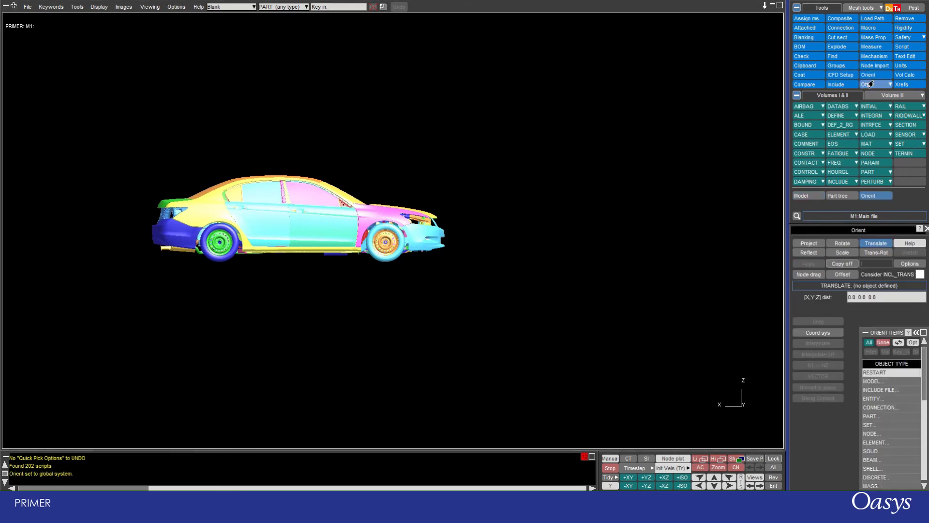
pyautogui.click(867, 382)
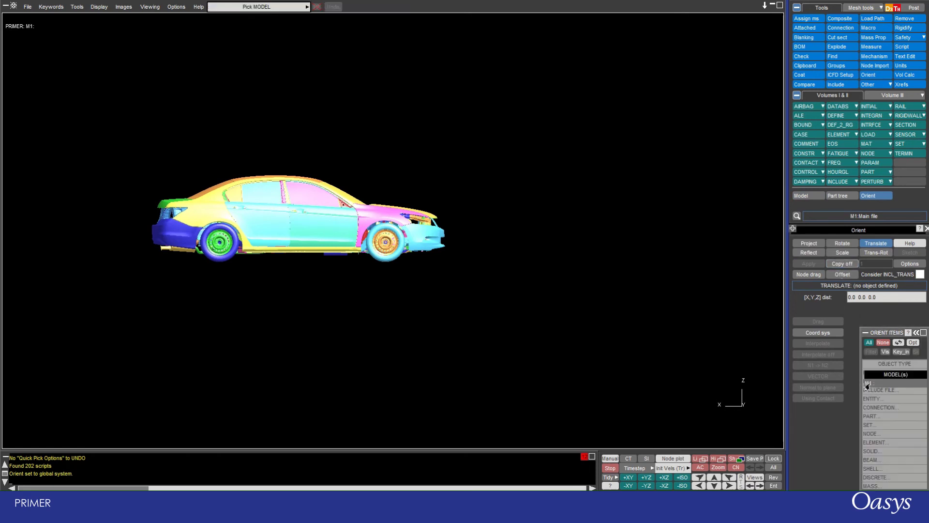
pyautogui.click(879, 383)
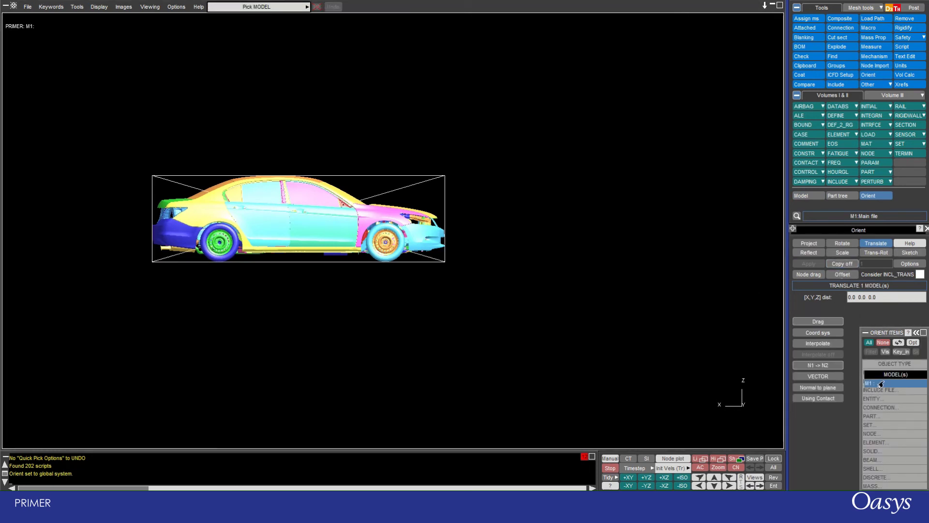
# Translate model M1 by 0.0 0.0 10.0 with the Orient tool
pyautogui.click(851, 299)
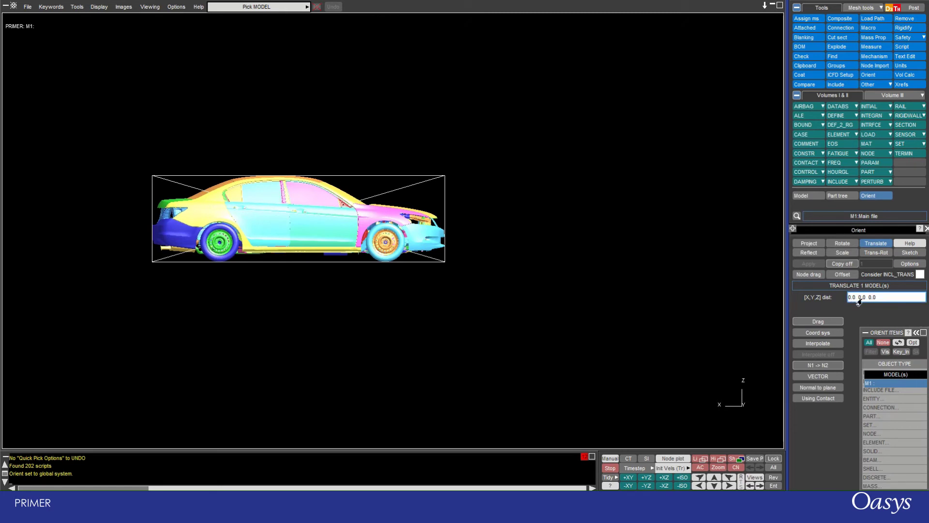
pyautogui.moveTo(870, 299); pyautogui.dragTo(898, 297)
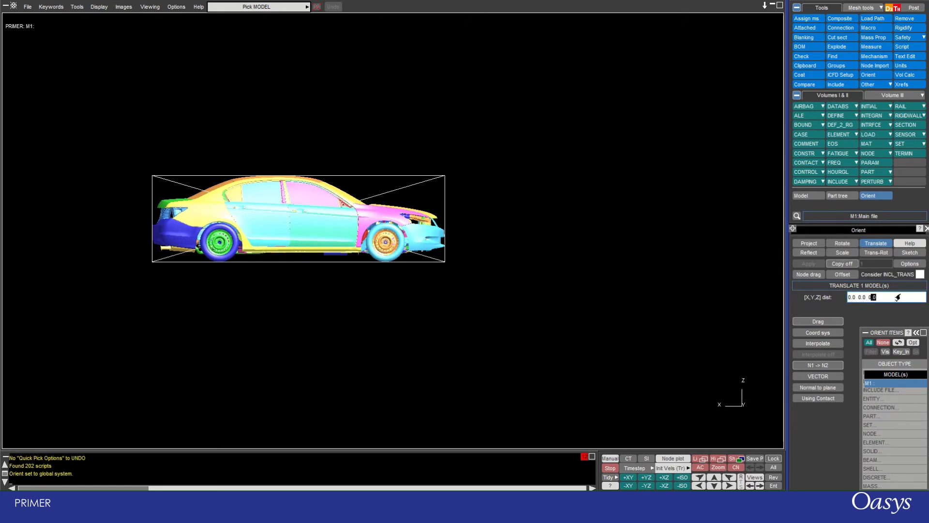
pyautogui.write('10.0')
pyautogui.press('Return')
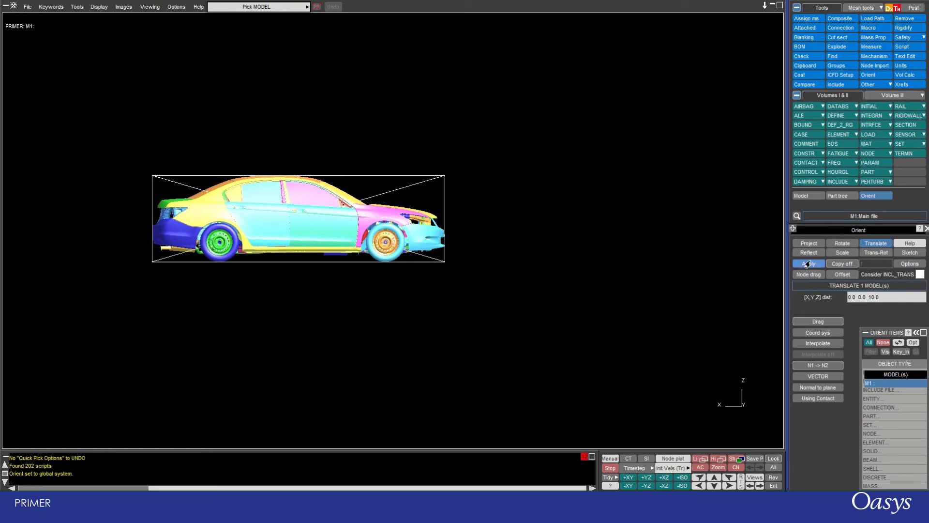
pyautogui.click(807, 264)
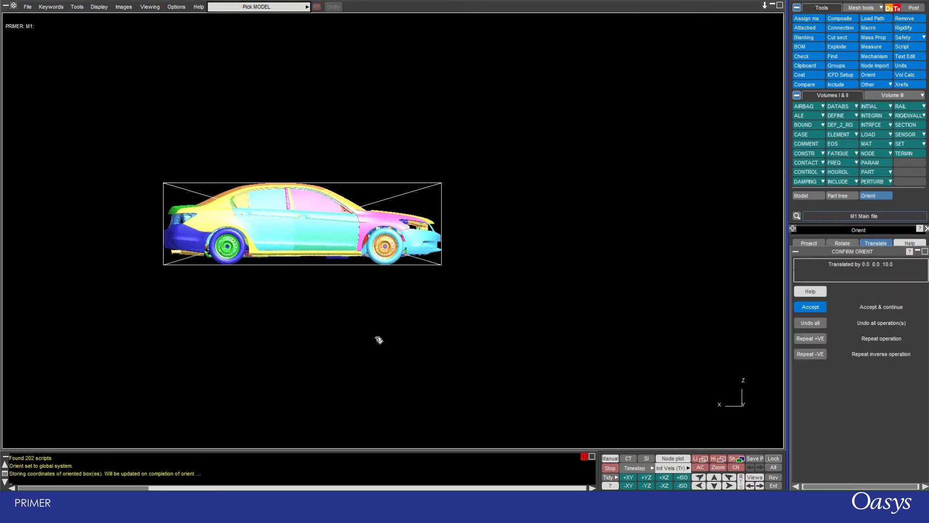
# Open the Node to Node measurement, pick one node at the base of the front tyre, and close the Measure tool
pyautogui.scroll(1, 368, 289)
pyautogui.press('a')
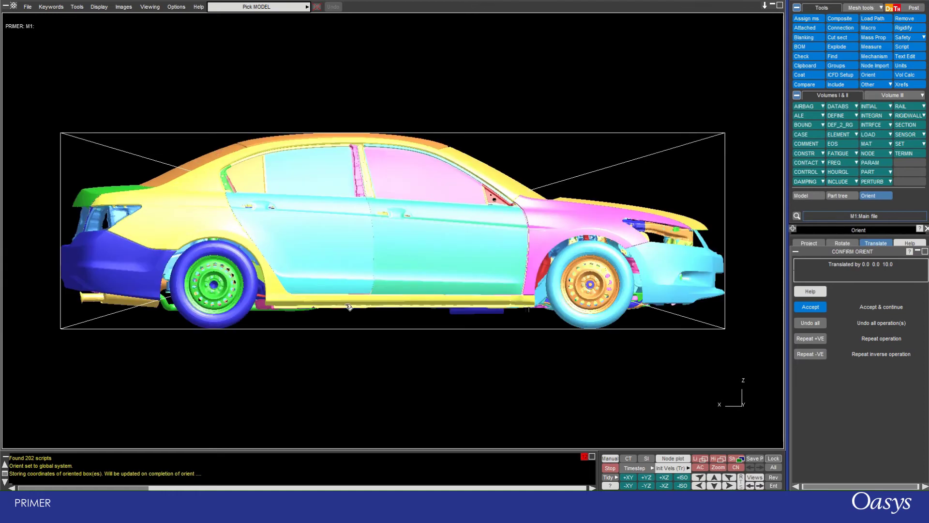
pyautogui.scroll(-6, 335, 206)
pyautogui.scroll(-3, 497, 279)
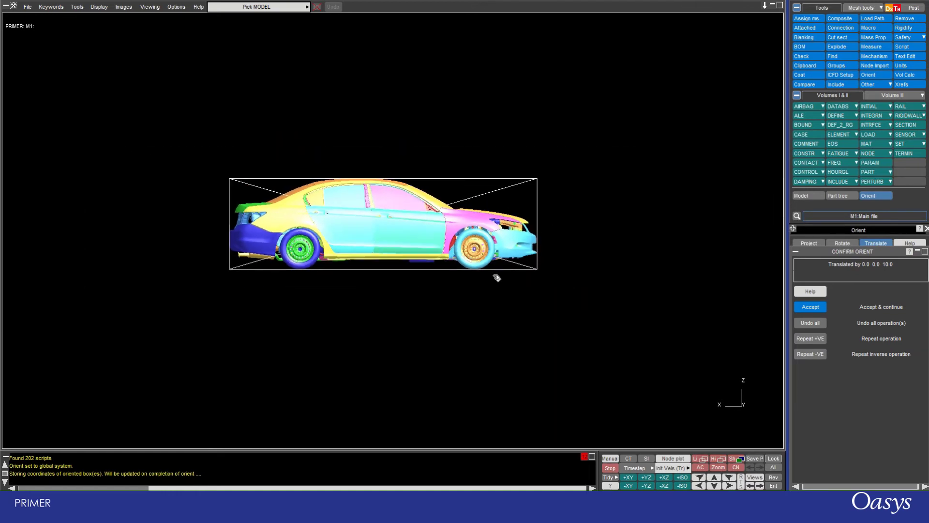
pyautogui.scroll(7, 487, 266)
pyautogui.press('m')
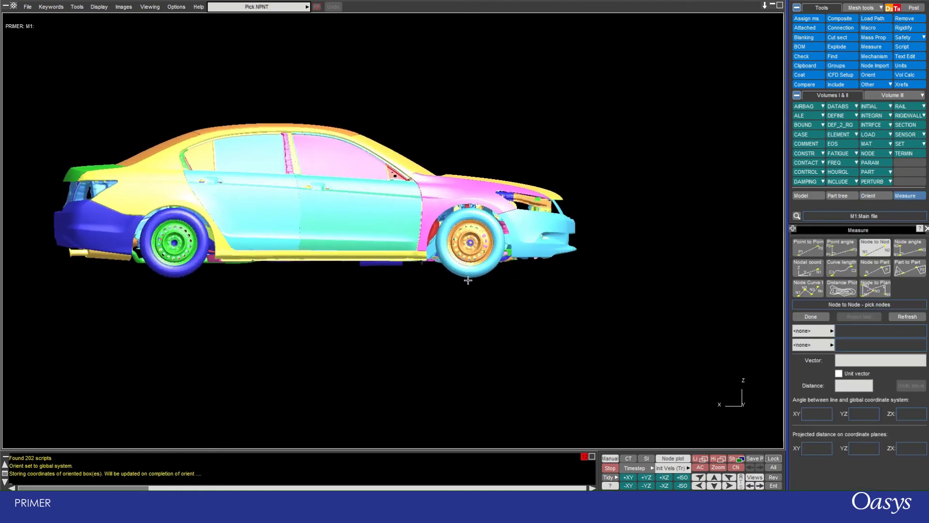
pyautogui.click(467, 279)
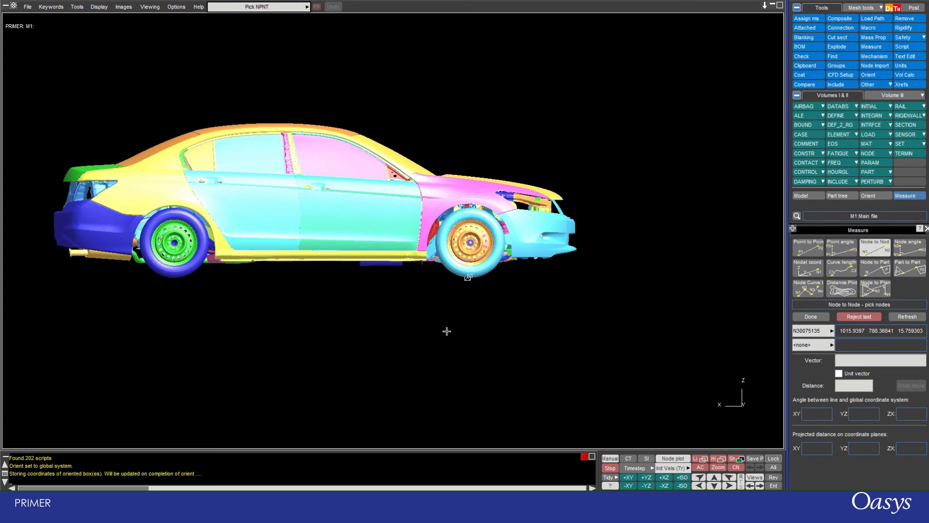
pyautogui.press('Escape')
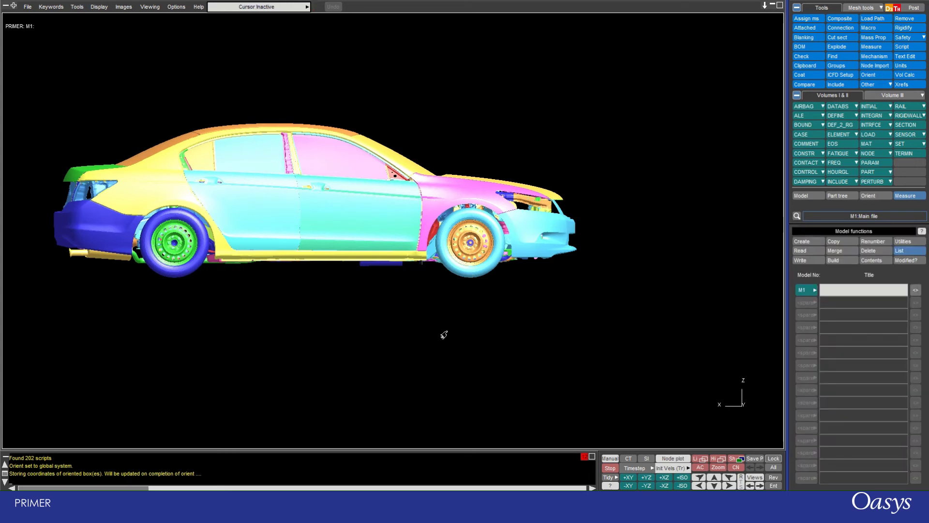
# Measure node to node between two neighbouring nodes at the base of the front tyre
pyautogui.press('m')
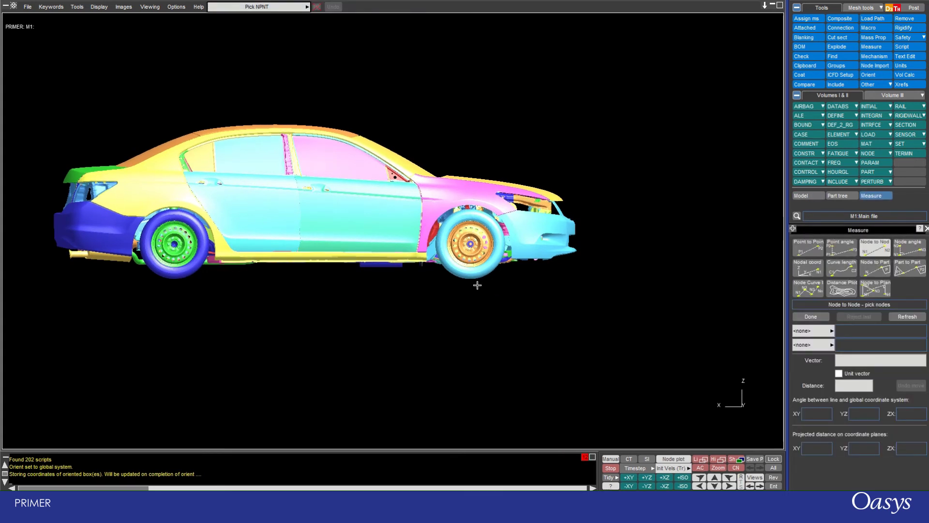
pyautogui.click(472, 281)
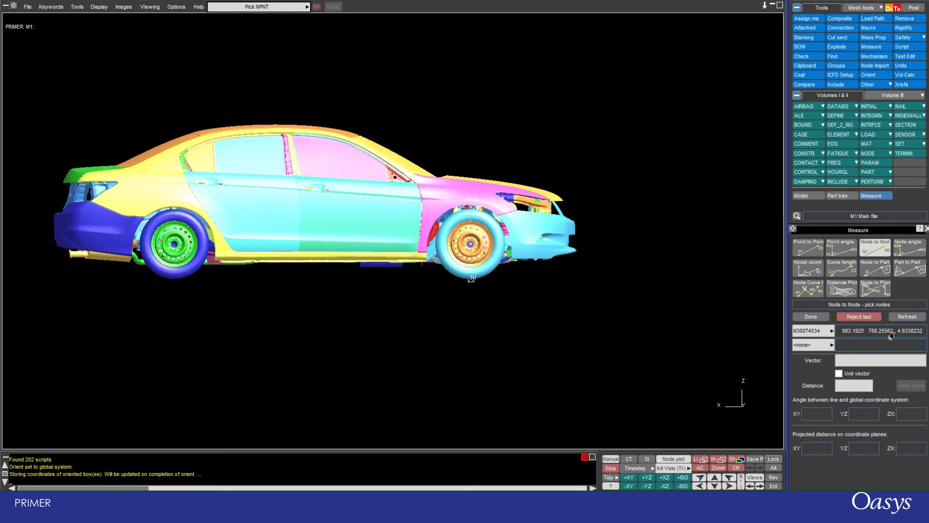
pyautogui.click(471, 279)
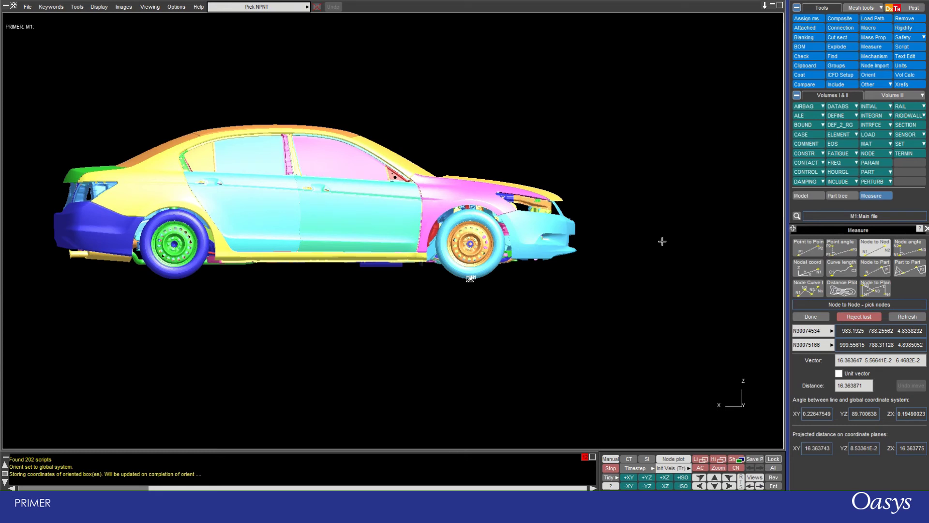
# View the Orient tool and the Programmable Shortcut Keys window, closing each one after looking at it
pyautogui.click(867, 75)
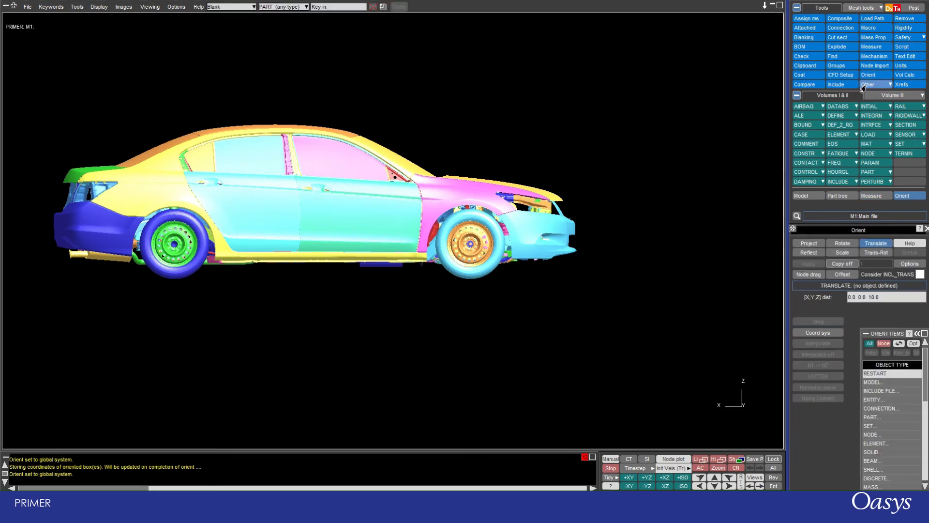
pyautogui.click(926, 229)
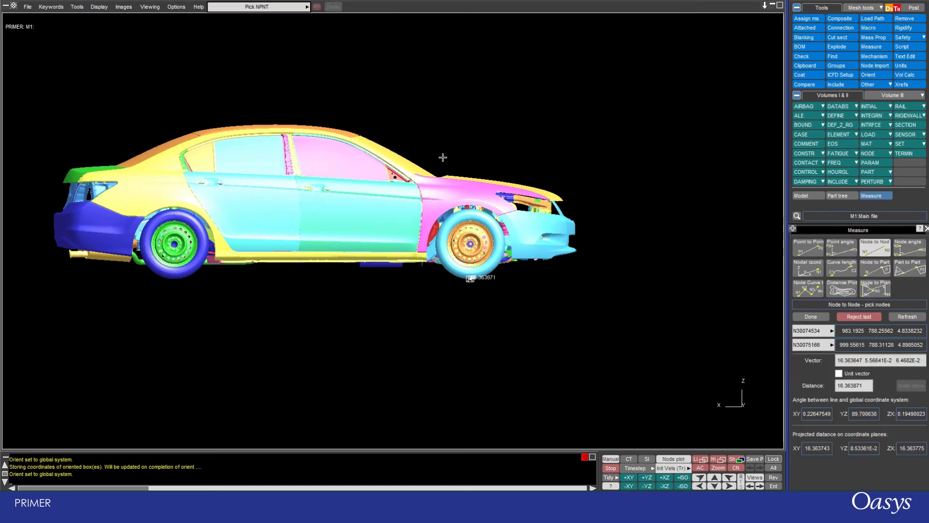
pyautogui.scroll(2, 443, 157)
pyautogui.press('/')
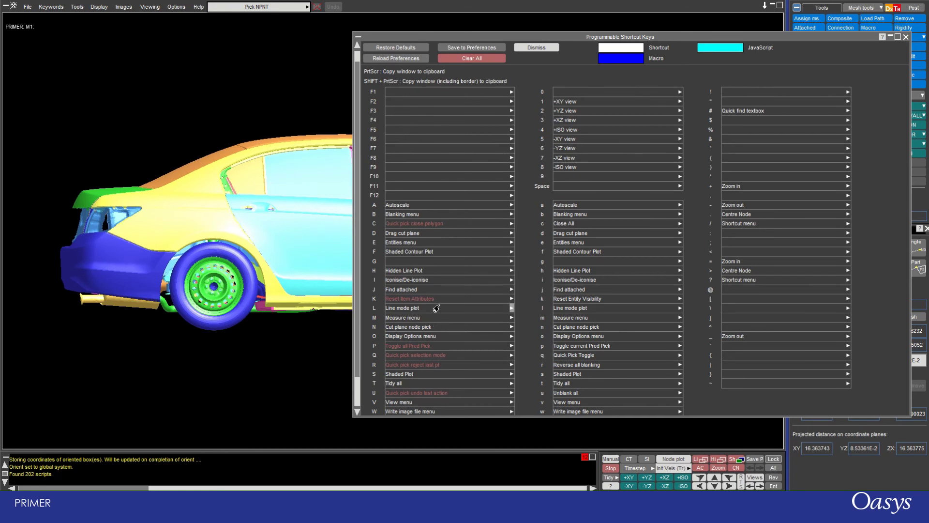
pyautogui.click(904, 37)
# Turn off the Drawn option for SHELL and DISCRETE elements in the Entities window and update the display
pyautogui.scroll(-5, 355, 241)
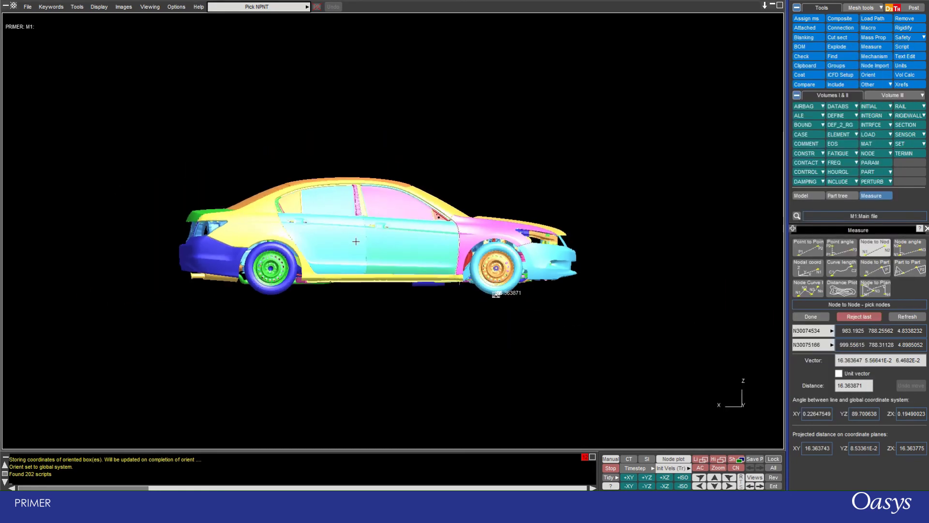
pyautogui.scroll(4, 405, 170)
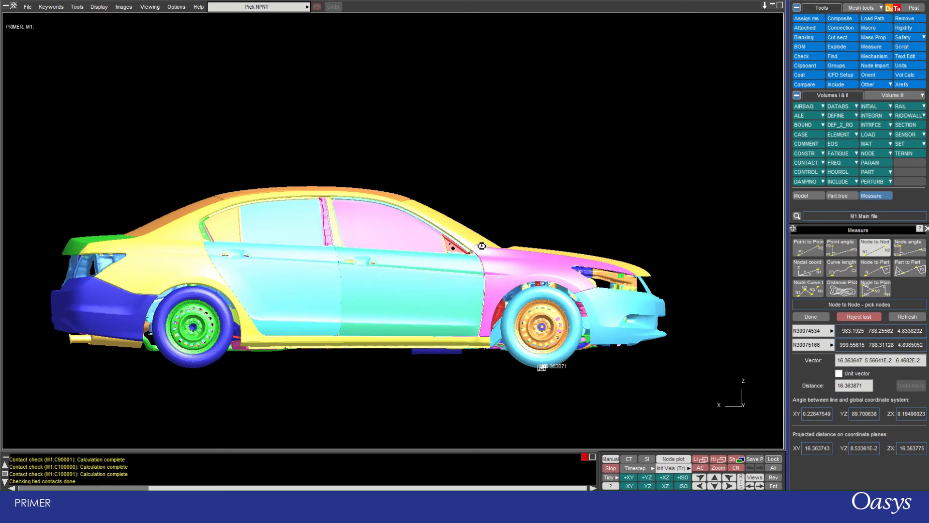
pyautogui.keyDown('shift'); pyautogui.moveTo(477, 254); pyautogui.dragTo(300, 269); pyautogui.keyUp('shift')
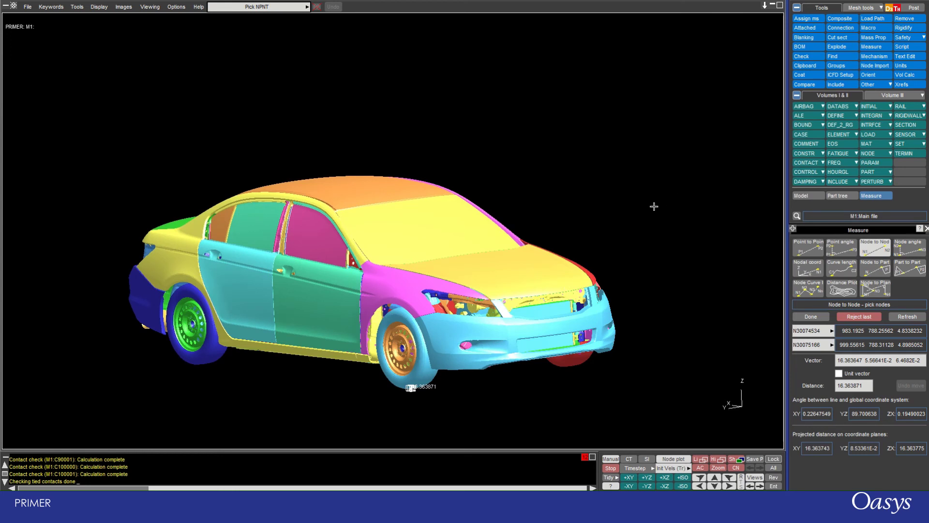
pyautogui.press('e')
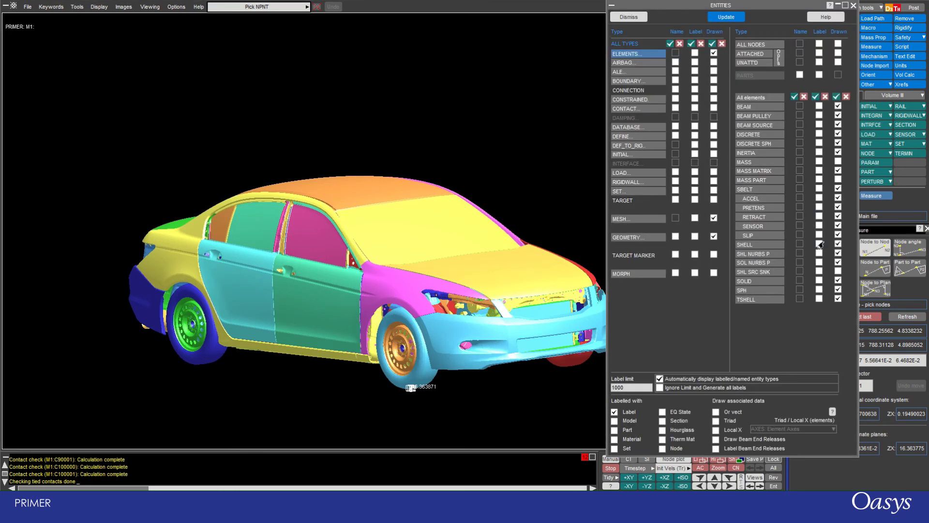
pyautogui.click(837, 244)
pyautogui.click(838, 134)
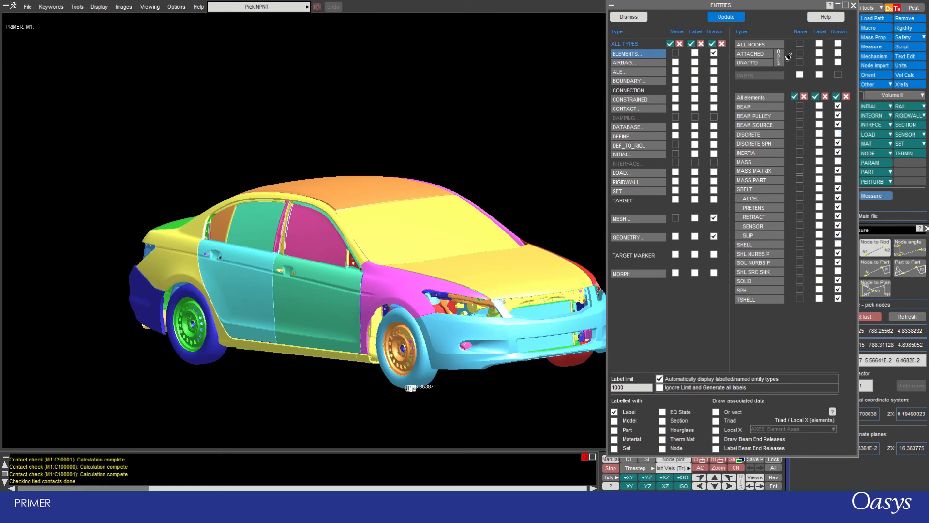
pyautogui.click(726, 17)
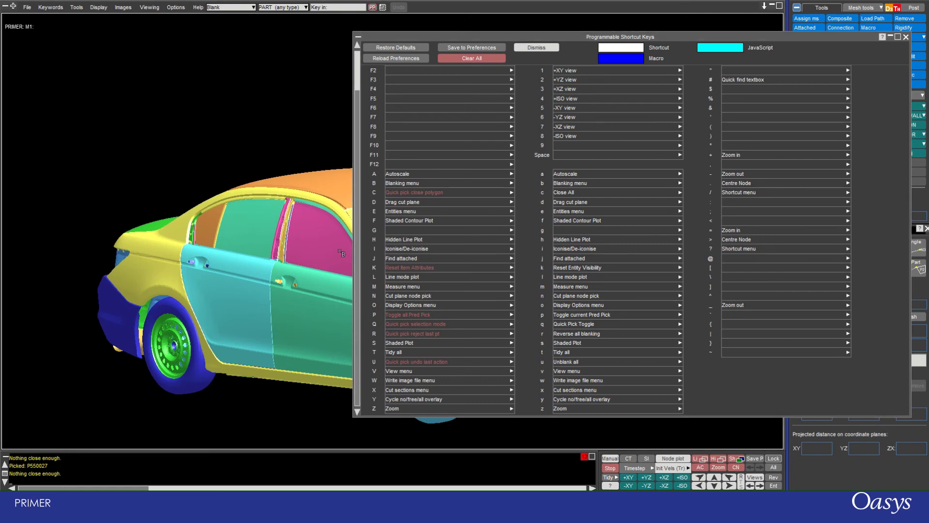
# Move the Programmable Shortcut Keys window aside, iconise it, and toggle from quick pick to measurement node picking
pyautogui.moveTo(681, 36); pyautogui.dragTo(440, 39)
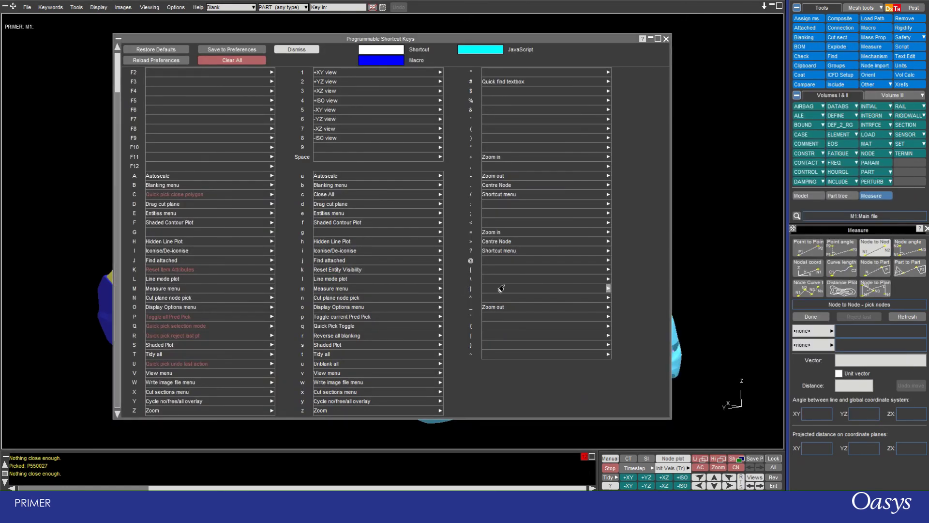
pyautogui.press('i')
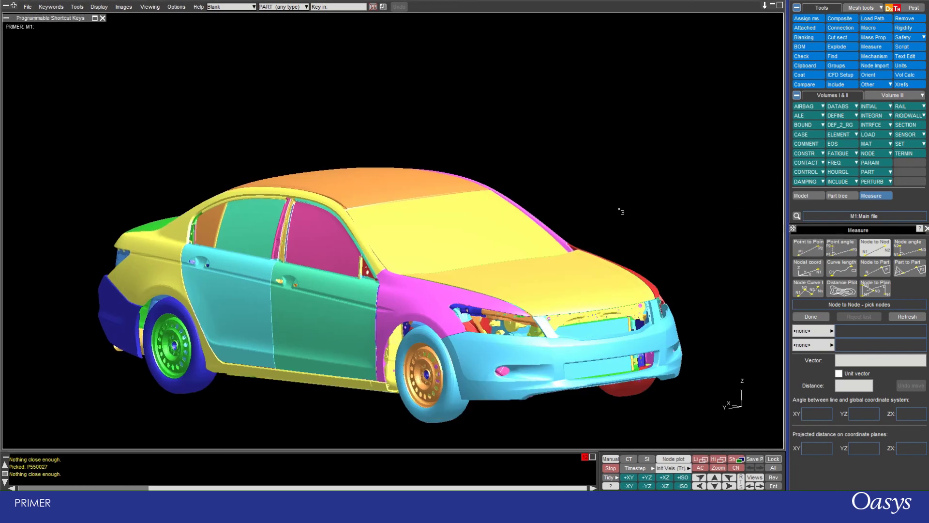
pyautogui.press('q')
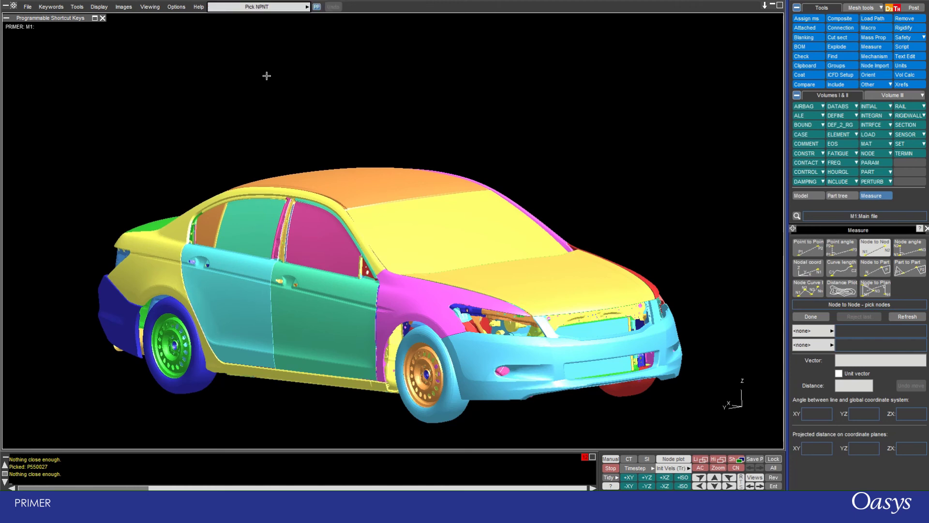
# Pick a series of nodes across the bonnet, windscreen, roof, doors and bumper for node-to-node measurements
pyautogui.click(513, 264)
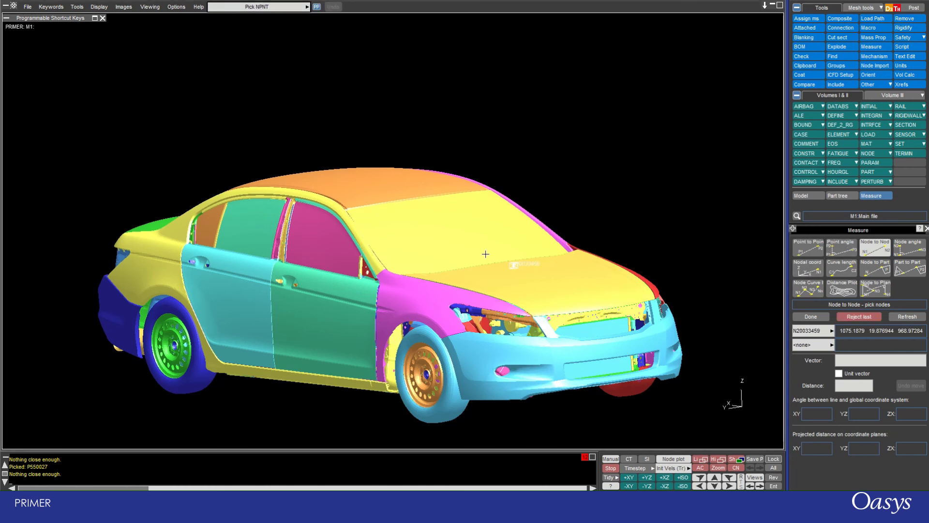
pyautogui.click(422, 228)
pyautogui.click(375, 176)
pyautogui.click(312, 279)
pyautogui.click(323, 356)
pyautogui.click(494, 342)
pyautogui.click(558, 290)
pyautogui.click(516, 255)
pyautogui.click(377, 198)
pyautogui.click(377, 198)
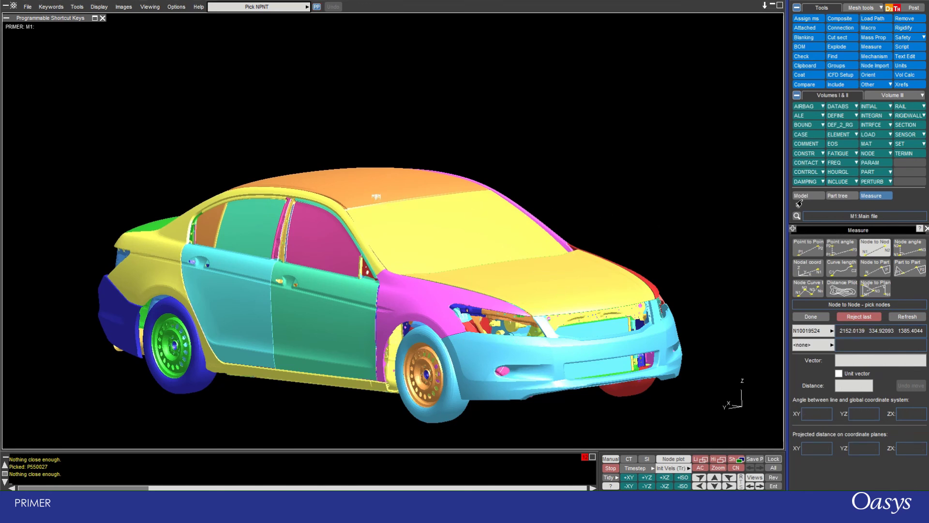
# Toggle to quick pick blanking, show the Model functions, and return to the Measure tool
pyautogui.press('b')
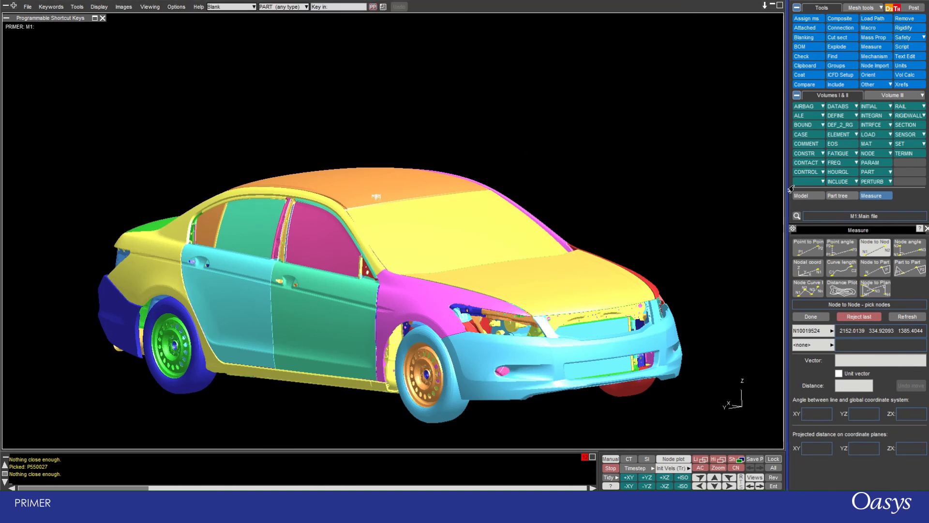
pyautogui.click(799, 197)
pyautogui.click(800, 196)
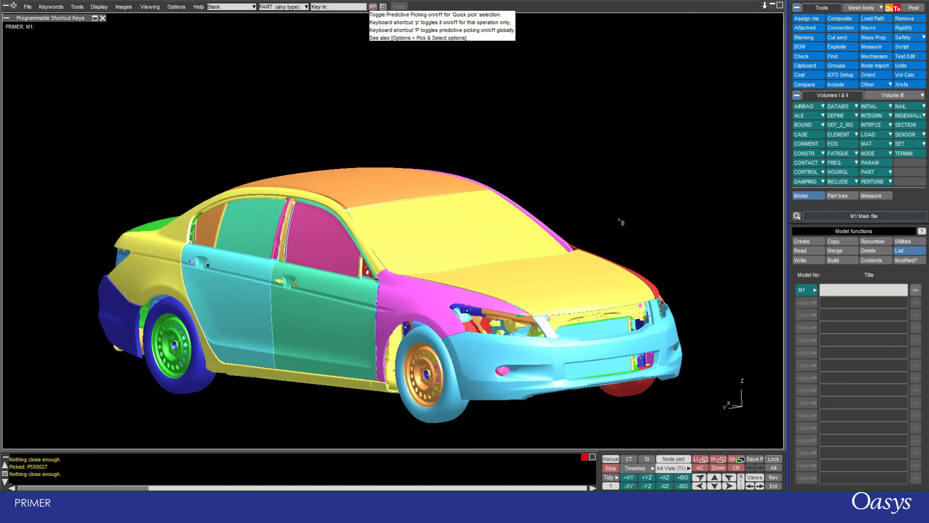
pyautogui.click(867, 196)
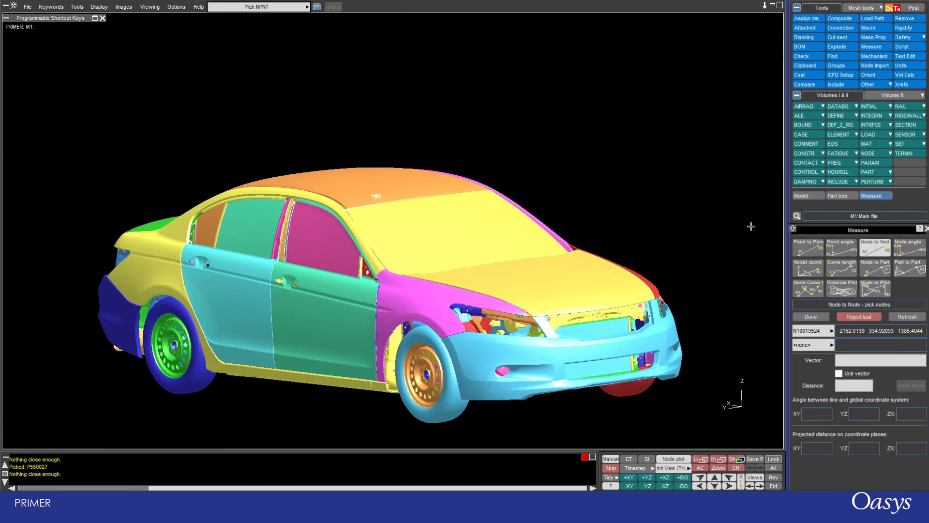
# Blank the parts inside a box across the middle of the car with quick pick, and pick measurement nodes on the remaining parts
pyautogui.press('b')
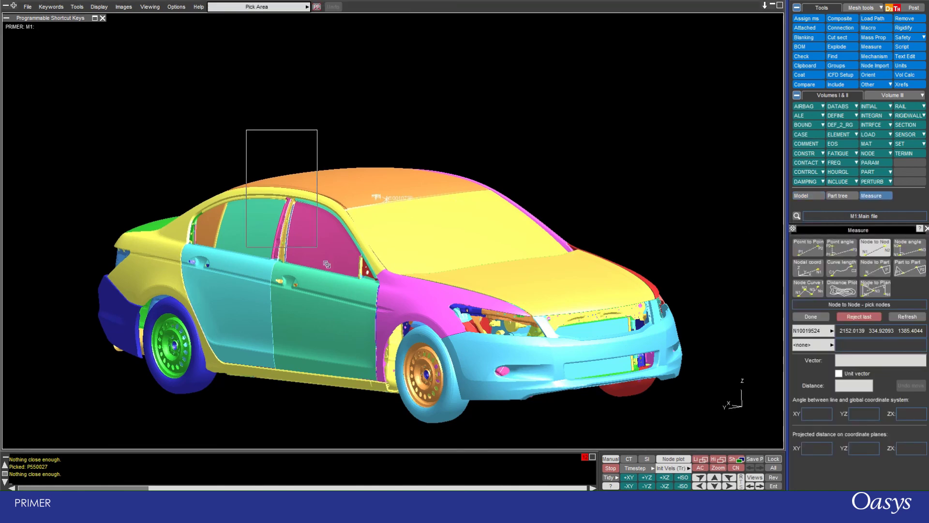
pyautogui.moveTo(245, 129); pyautogui.dragTo(504, 437)
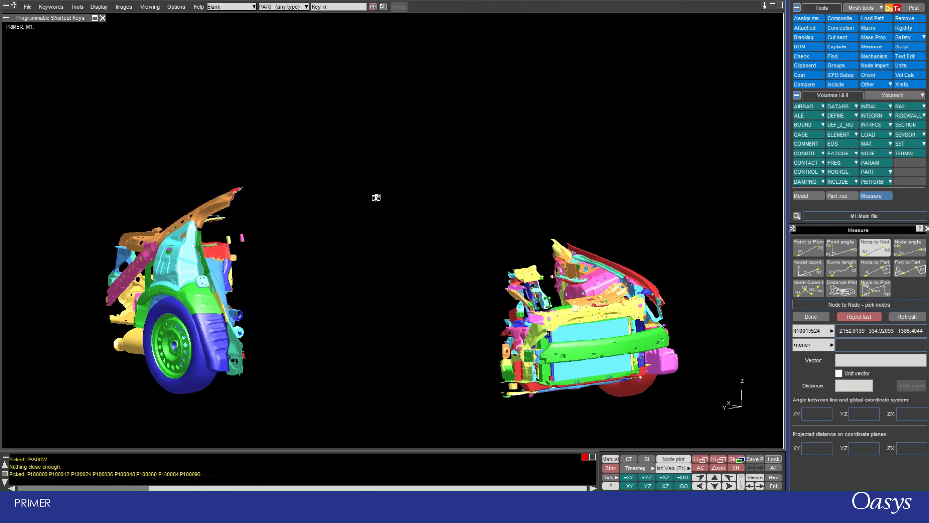
pyautogui.click(596, 326)
pyautogui.click(187, 297)
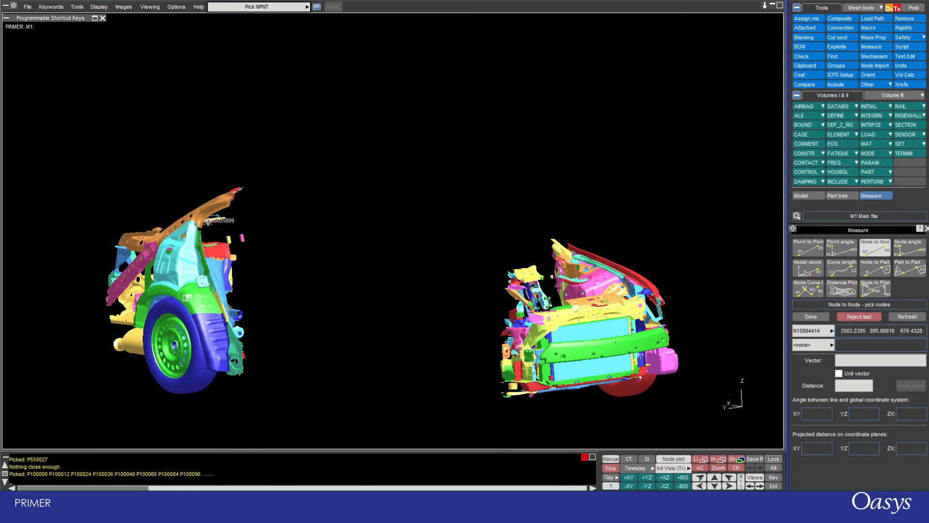
pyautogui.click(208, 220)
pyautogui.click(244, 354)
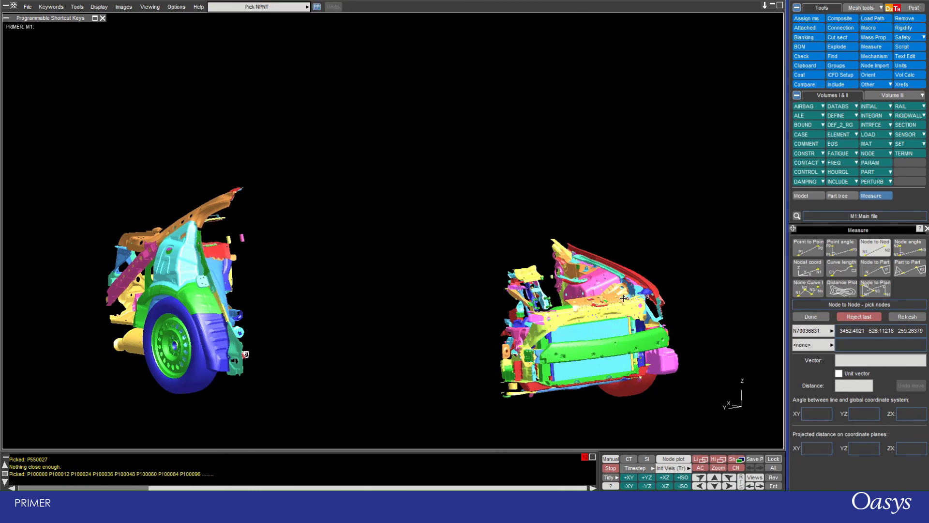
# Reopen the Programmable Shortcut Keys window to review the key assignments, move it slightly, and iconise it
pyautogui.hotkey('shift', '/')
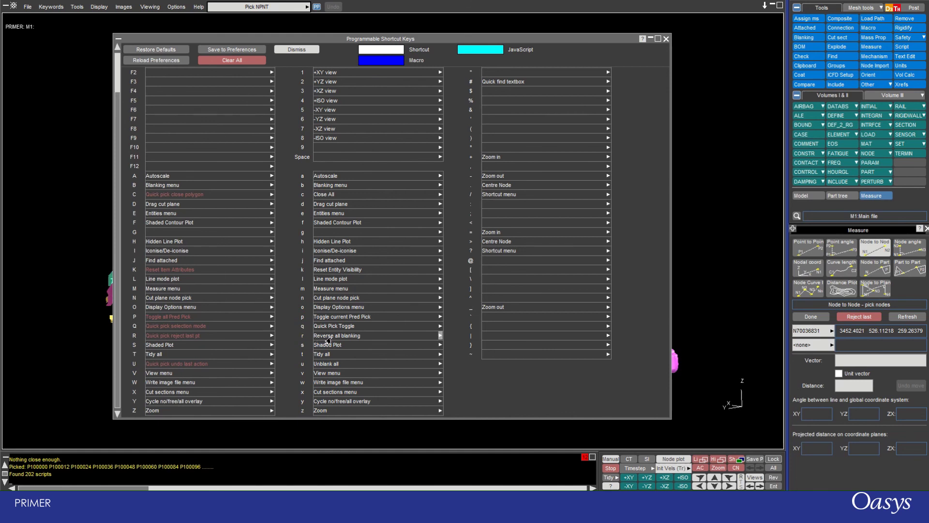
pyautogui.moveTo(543, 40); pyautogui.dragTo(625, 44)
pyautogui.press('i')
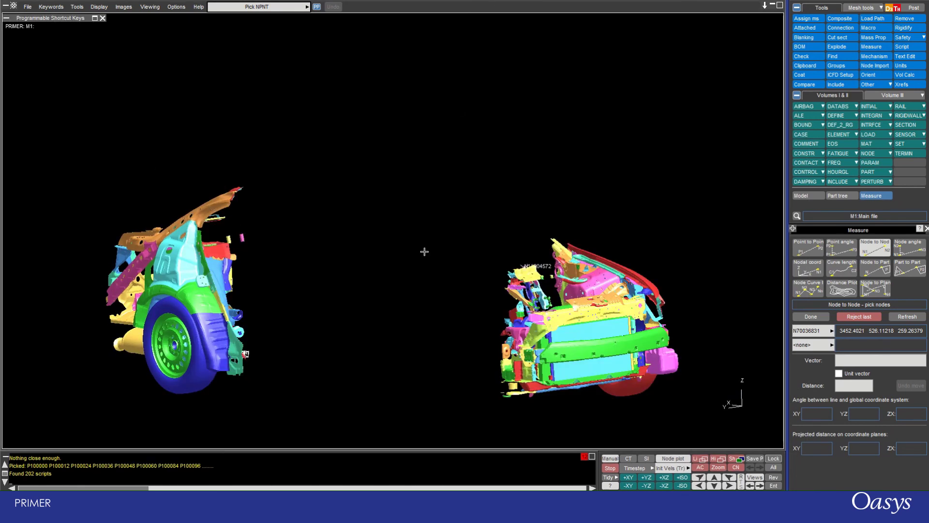
# Reverse all blanking and pick the second node on the car's front section to complete the node-to-node measurement
pyautogui.press('r')
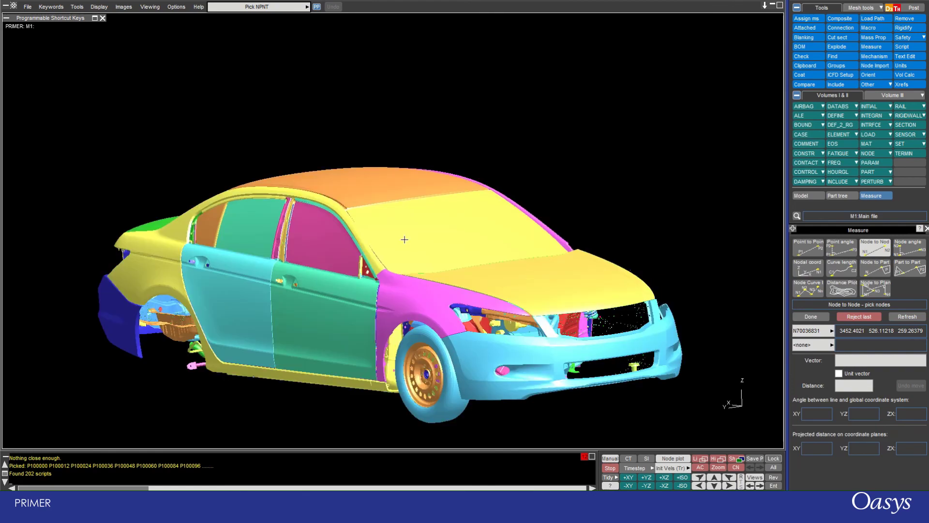
pyautogui.keyDown('shift'); pyautogui.moveTo(446, 250); pyautogui.dragTo(583, 263); pyautogui.keyUp('shift')
pyautogui.click(583, 263)
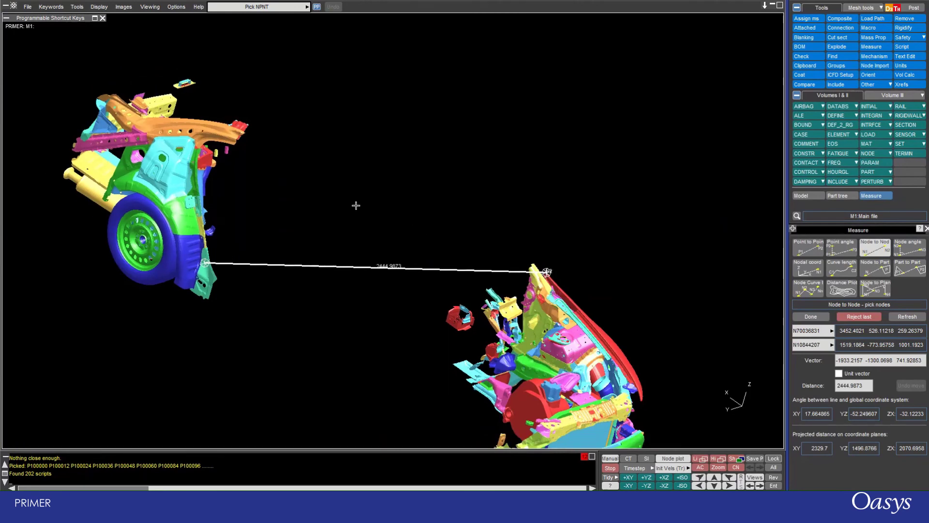
pyautogui.moveTo(345, 160); pyautogui.dragTo(457, 180, button='middle')
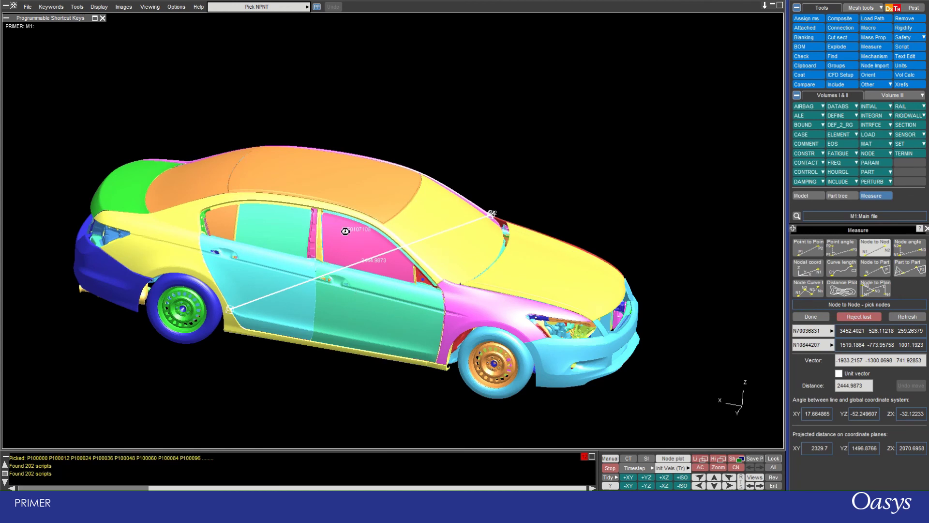
# Review the key assignments in the Programmable Shortcut Keys window and show the functions available for the unassigned [ key
pyautogui.scroll(-2, 443, 152)
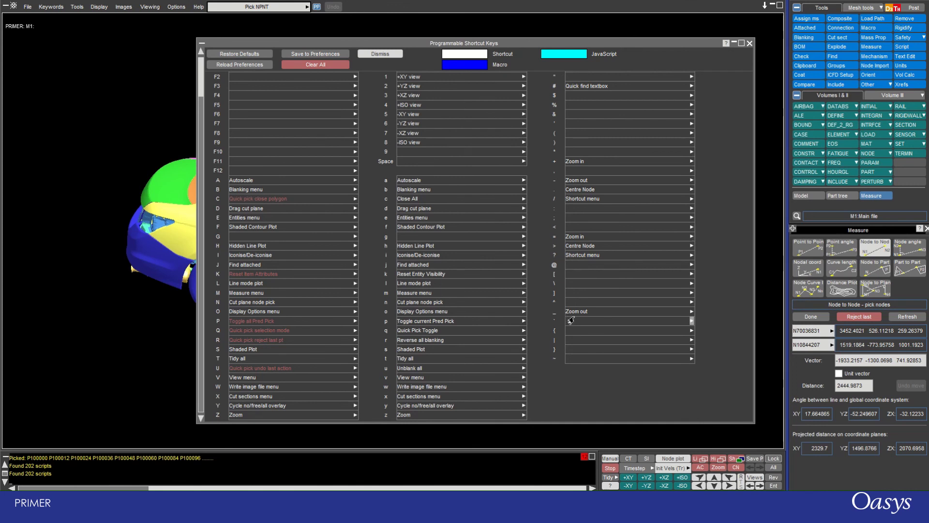
pyautogui.scroll(2, 573, 241)
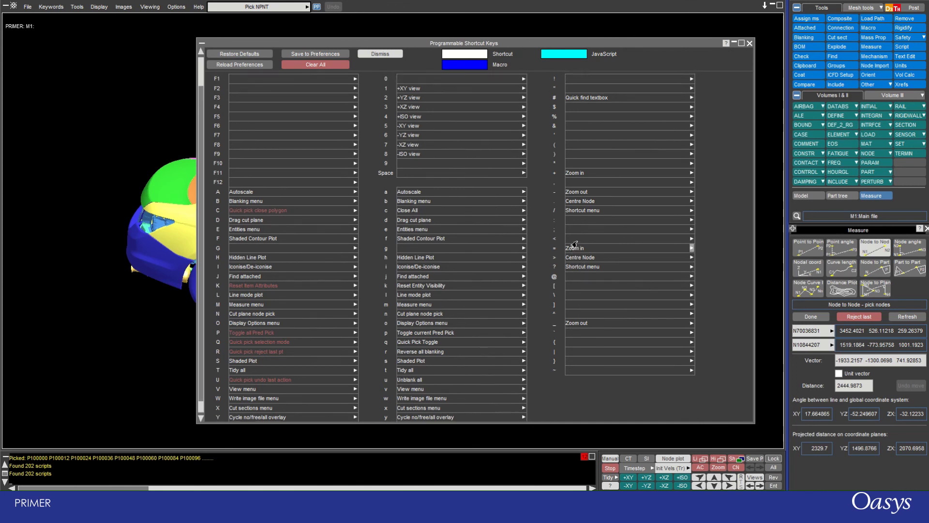
pyautogui.scroll(-1, 574, 245)
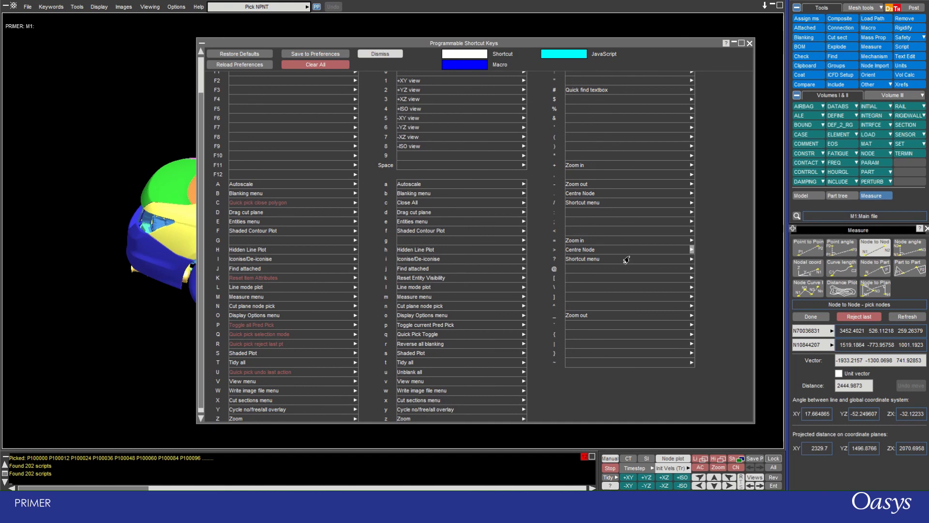
pyautogui.click(691, 278)
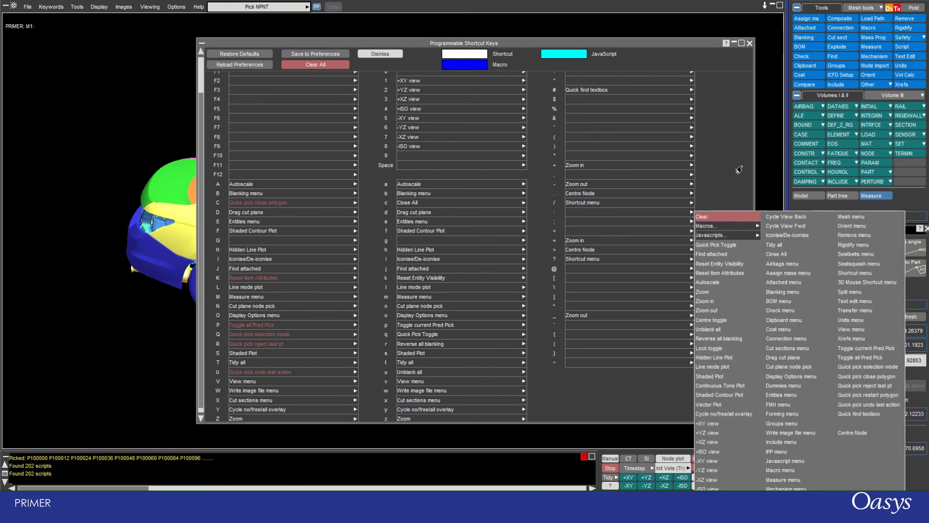
pyautogui.scroll(2, 232, 92)
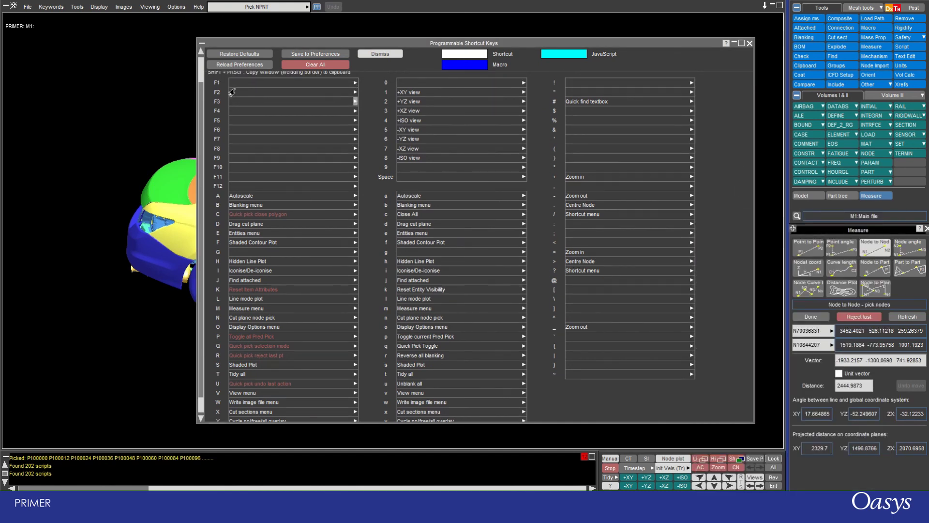